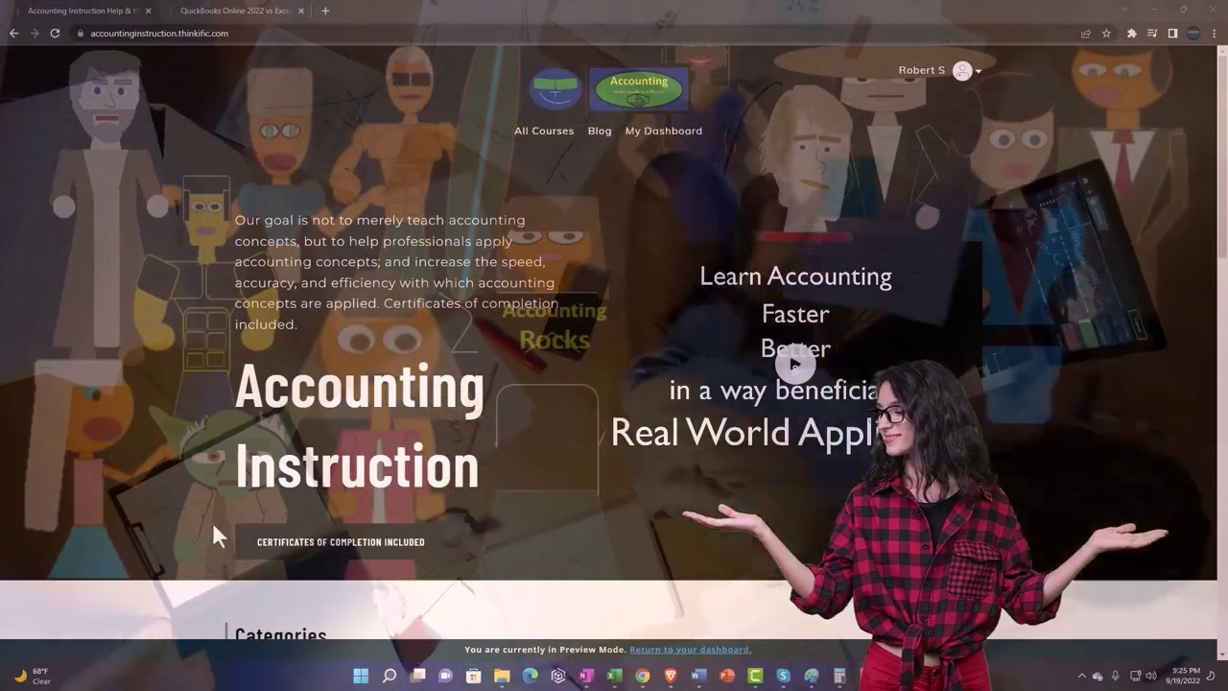
Switch to the QuickBooks Online 2022 vs Excel course and list the OneNote - Getting Started 2022 lessons
scroll(169, 535, "down", 7)
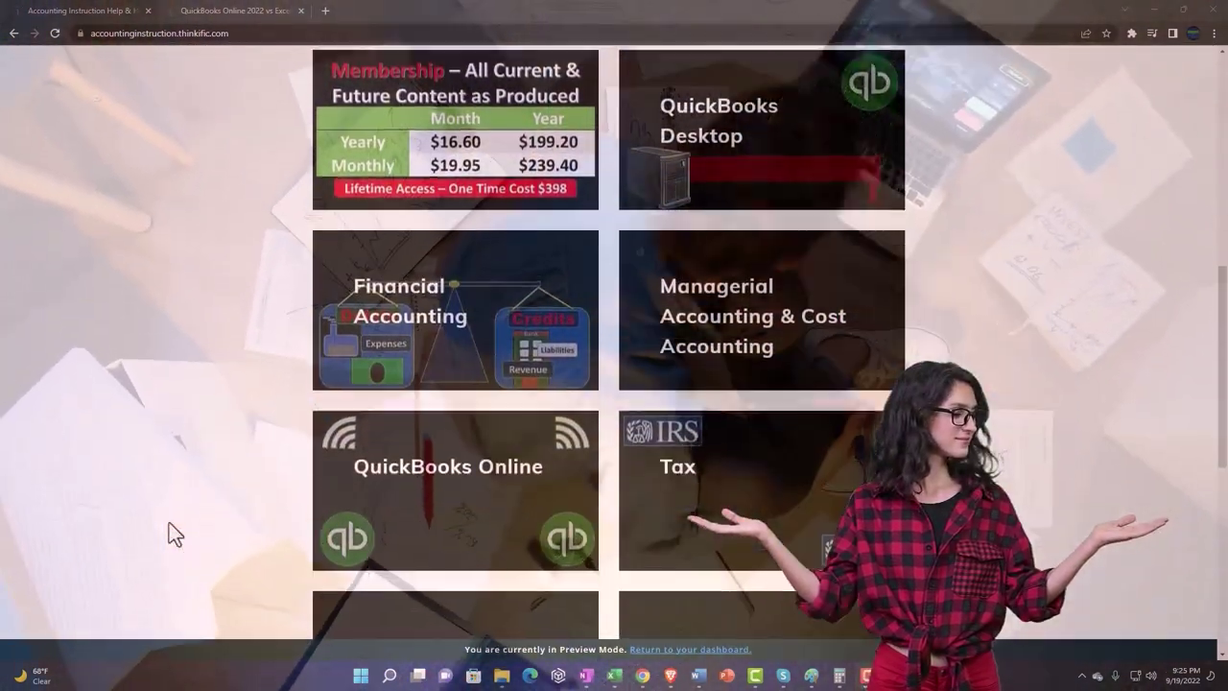
scroll(169, 534, "down", 5)
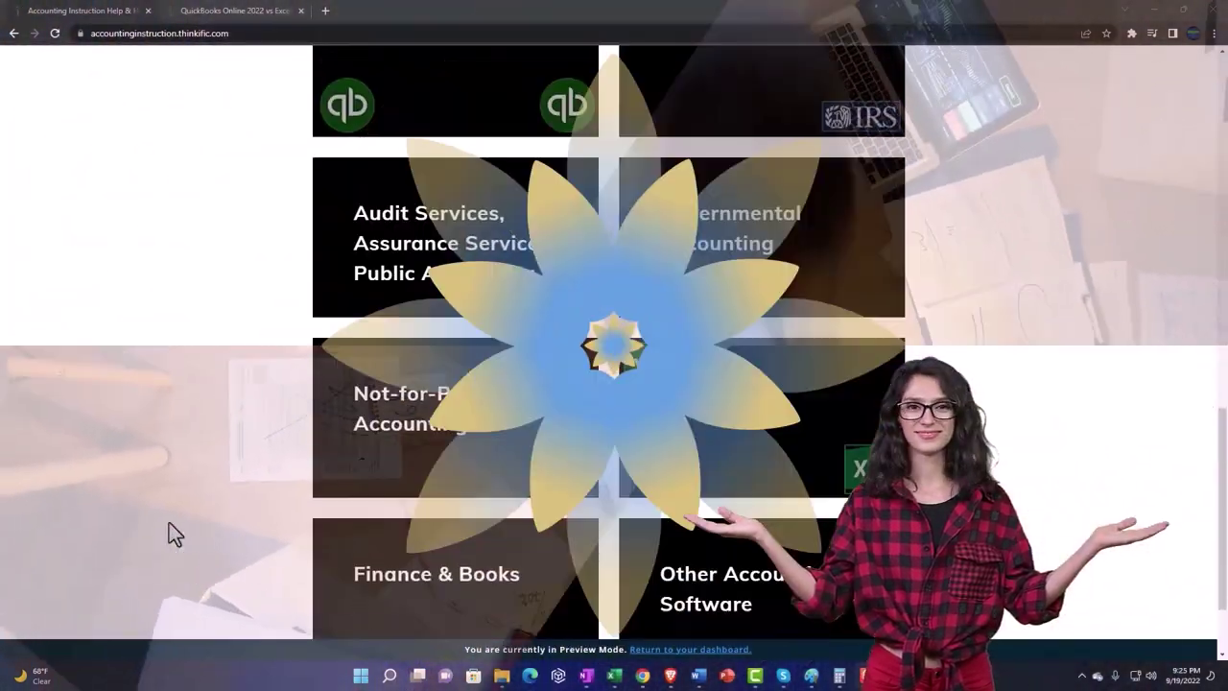
scroll(173, 534, "down", 2)
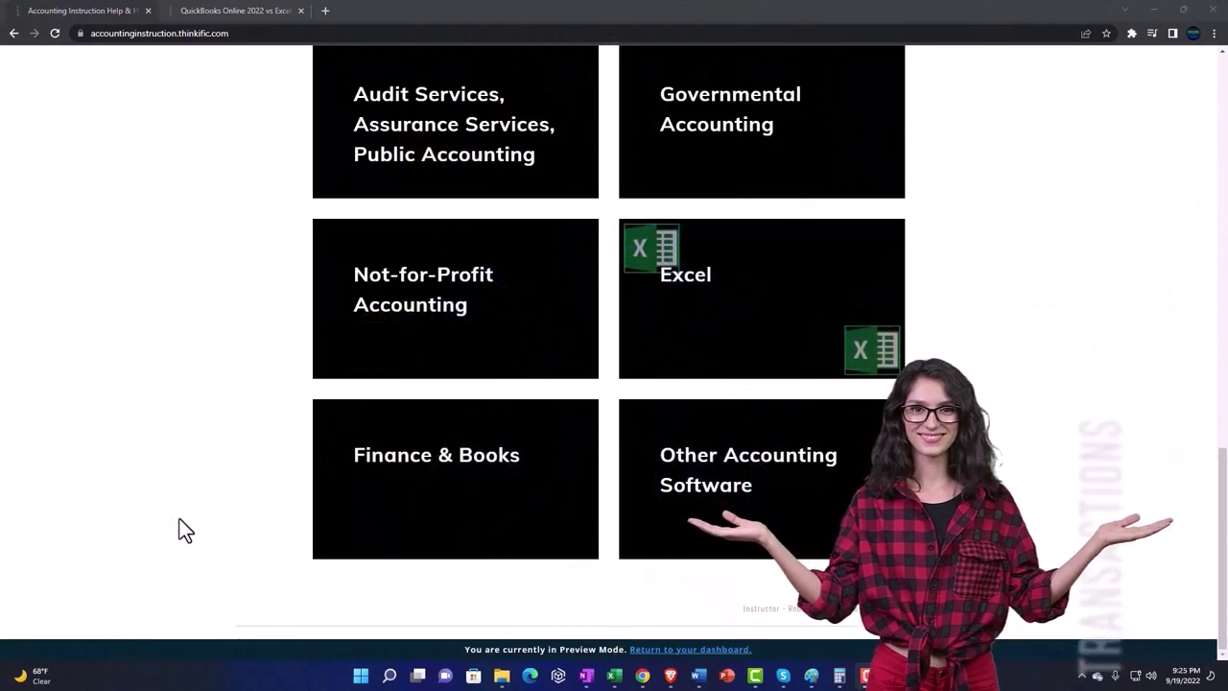
left_click(219, 10)
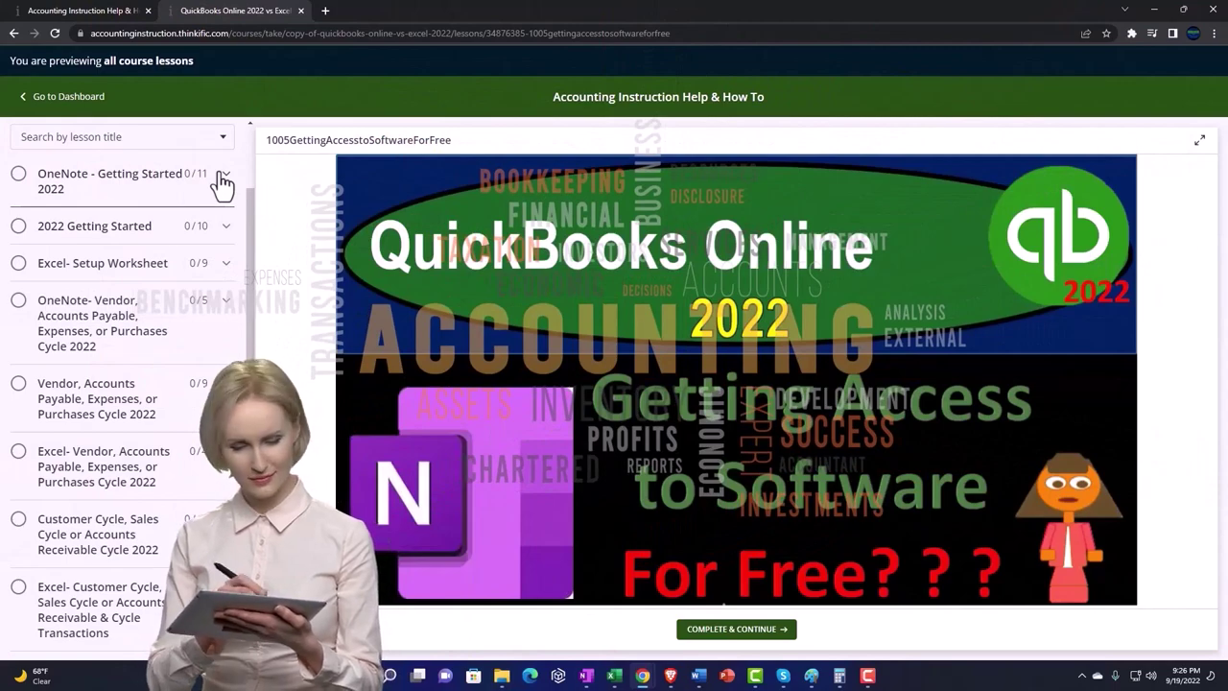
left_click(222, 181)
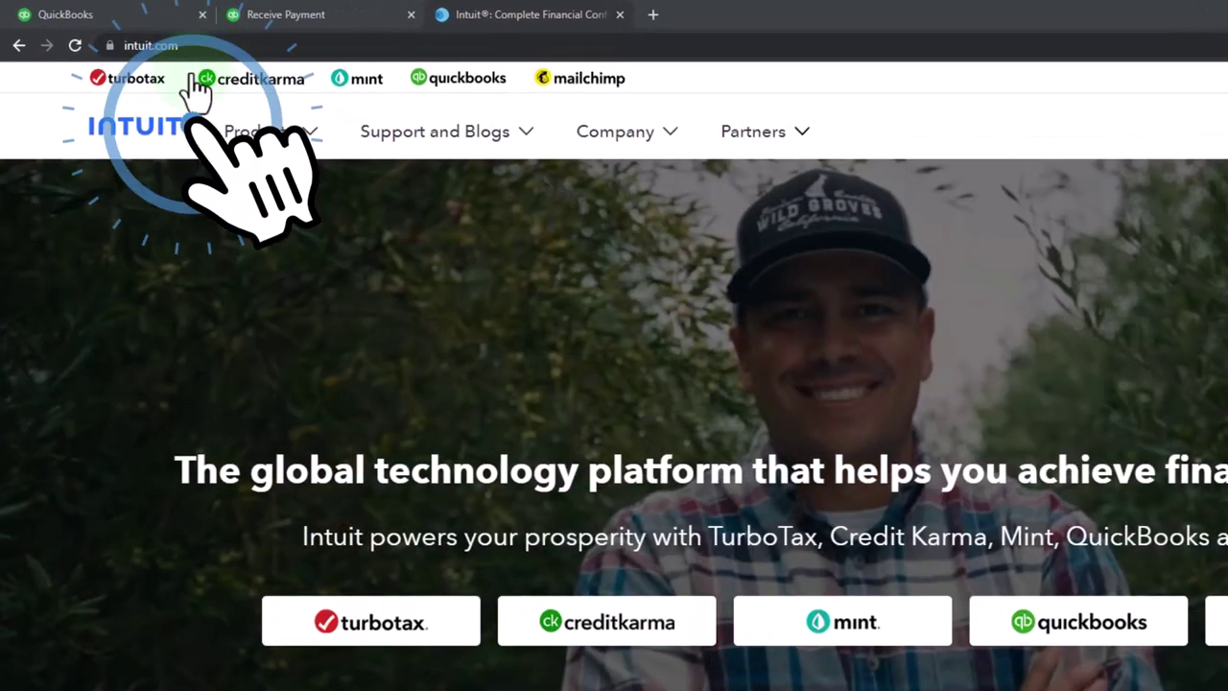
Go from intuit.com's Products menu to the official QuickBooks site at quickbooks.intuit.com
left_click(257, 127)
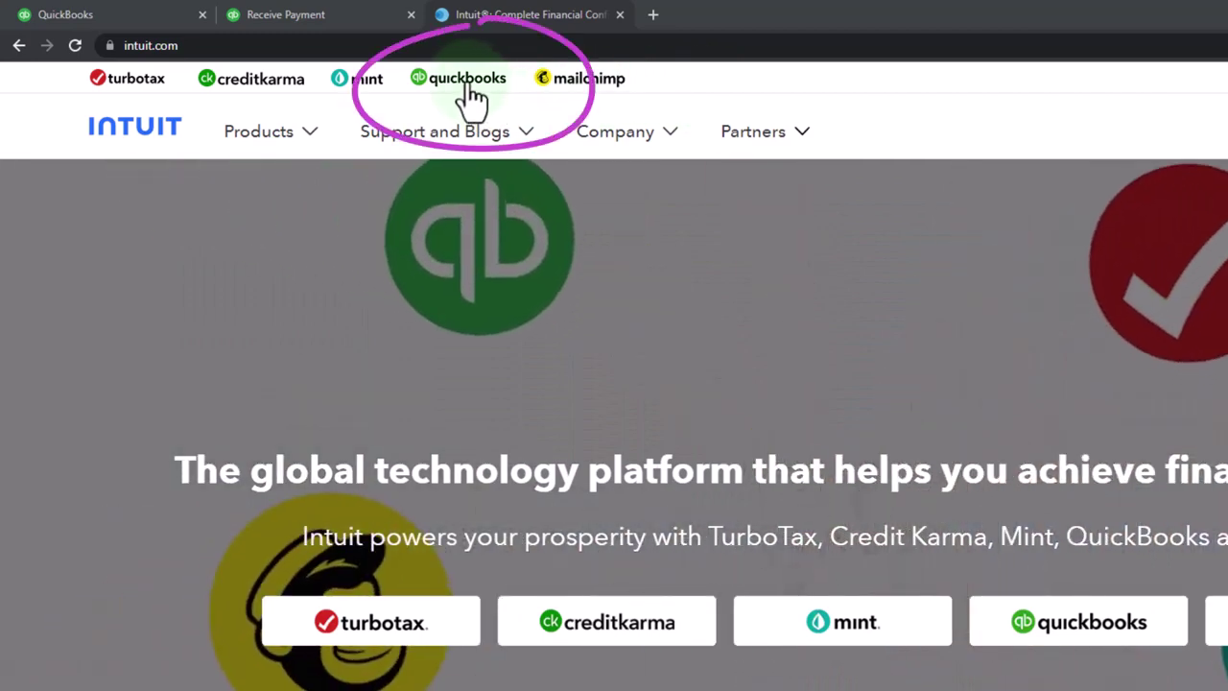
left_click(469, 85)
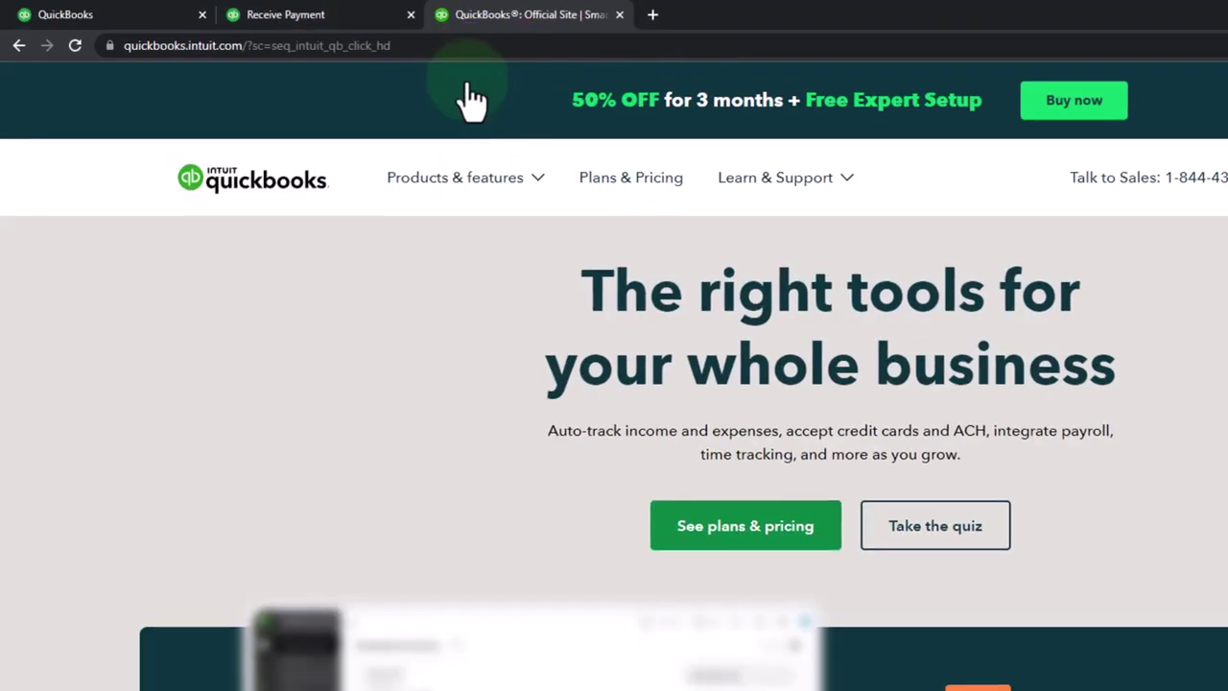
Scroll past the plans and articles to the footer's QuickBooks Products links
mouse_move(419, 175)
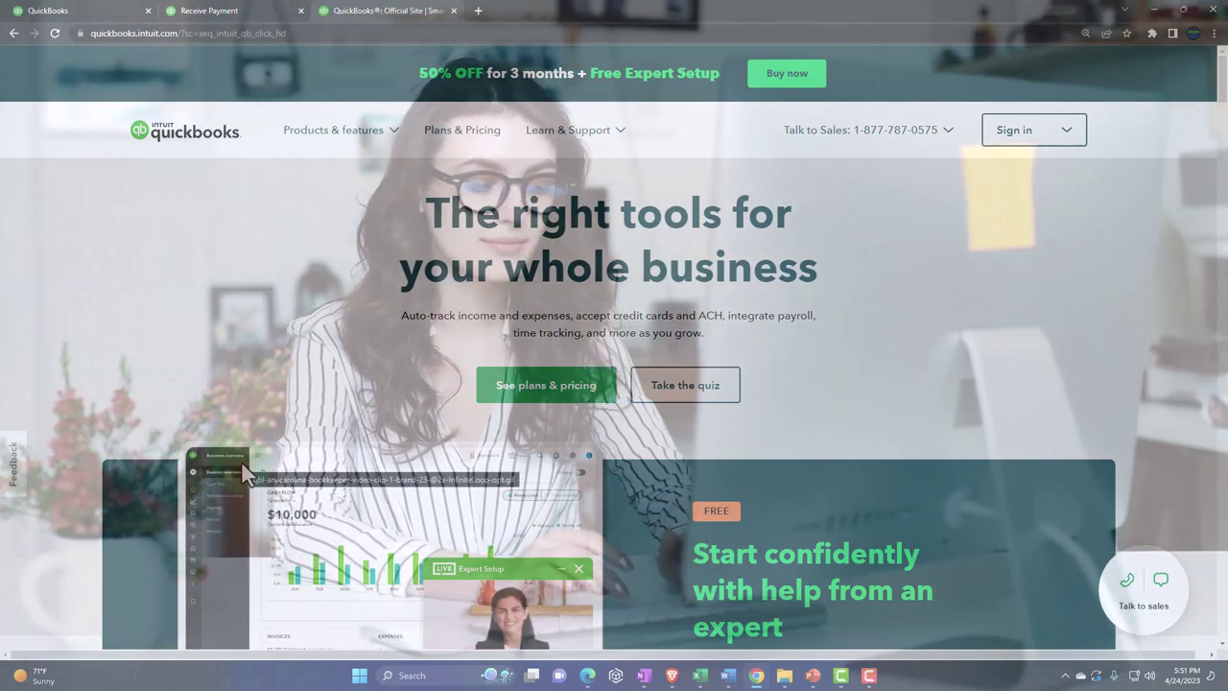
scroll(242, 463, "down", 2)
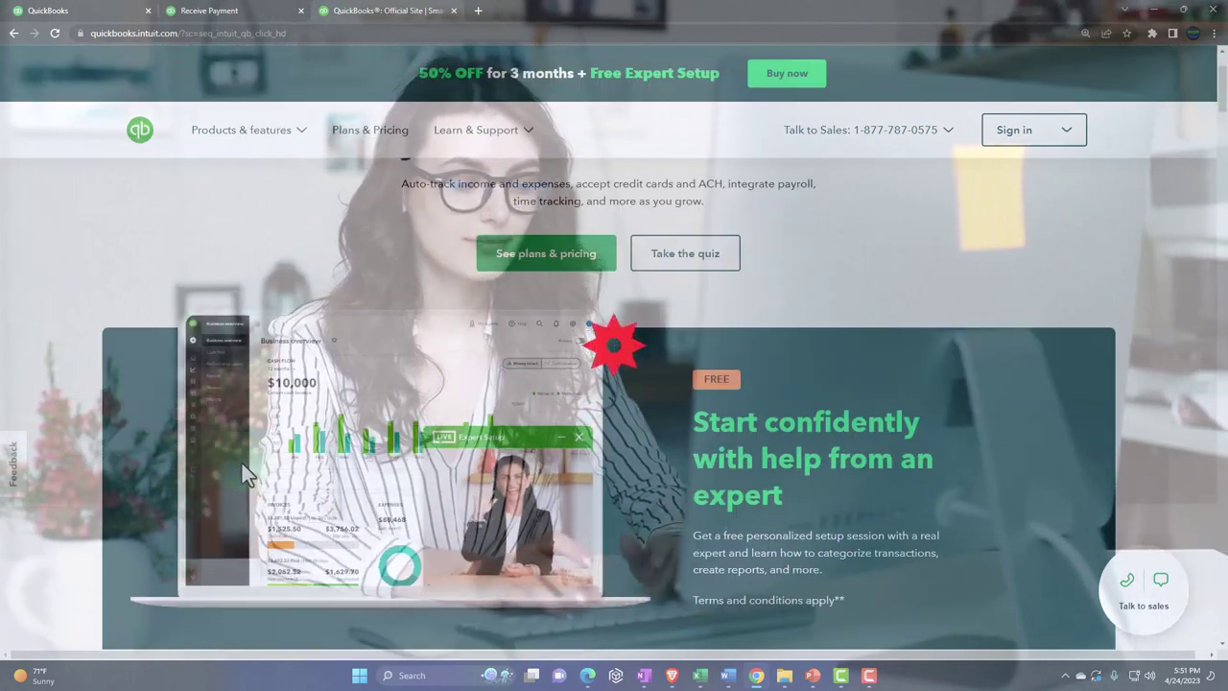
scroll(242, 464, "down", 7)
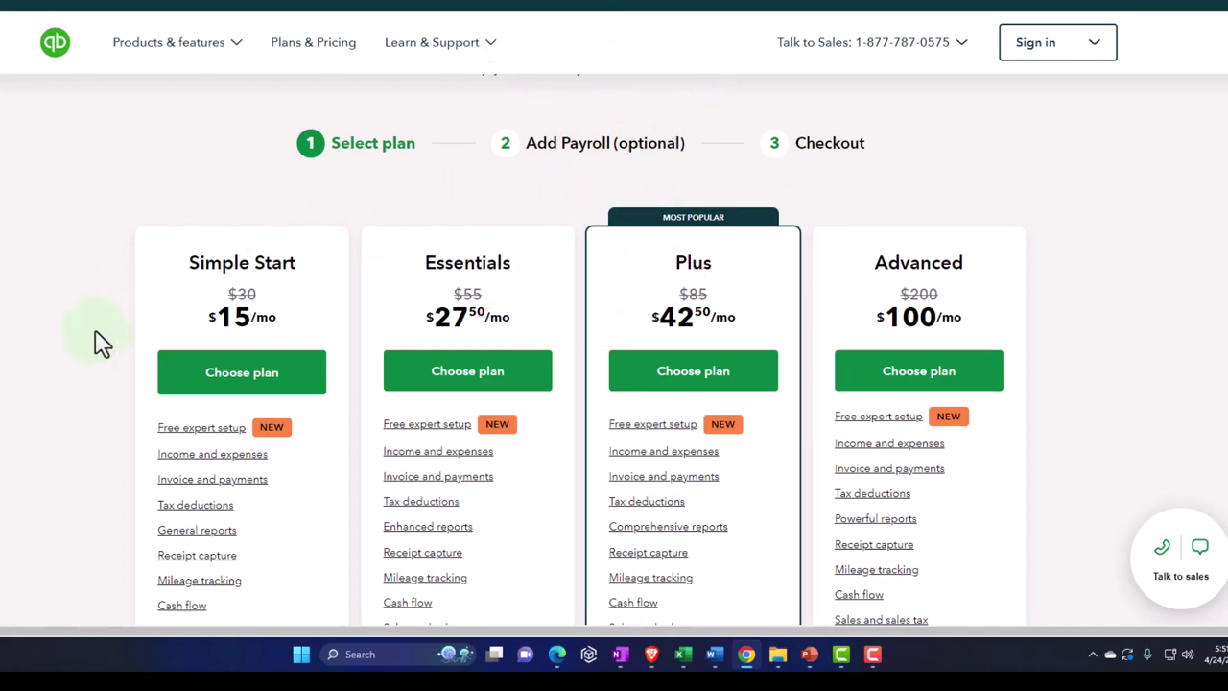
scroll(104, 344, "down", 10)
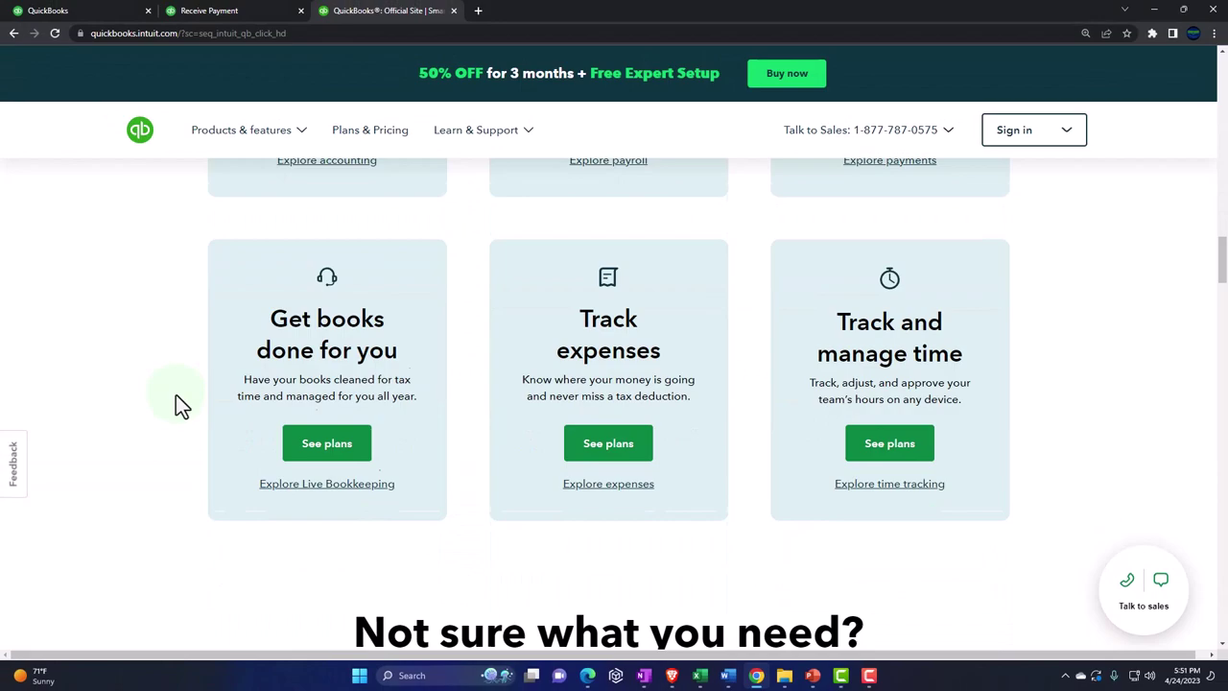
scroll(176, 394, "down", 20)
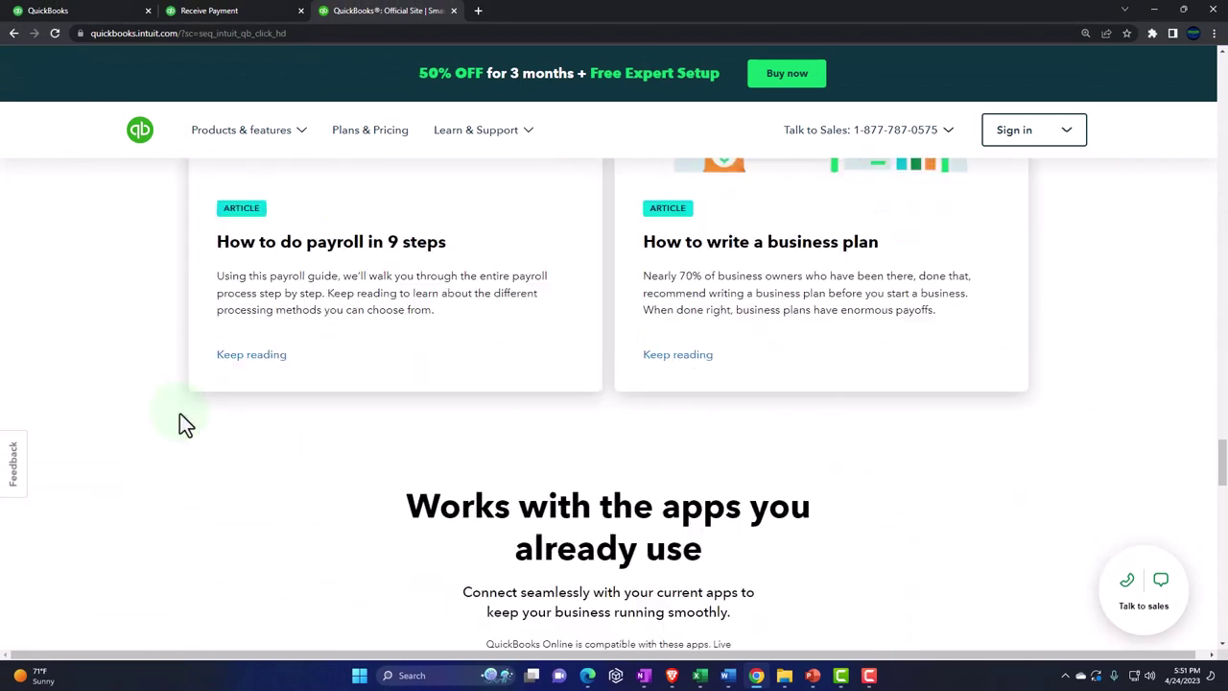
scroll(179, 415, "down", 15)
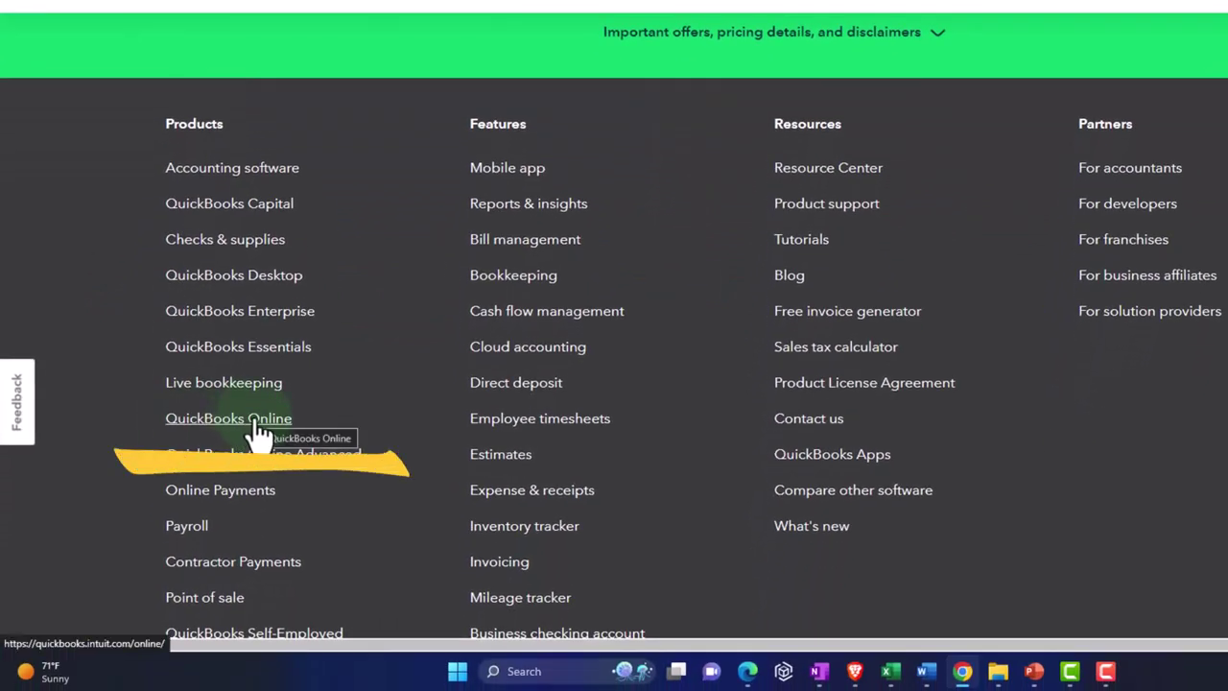
Open the QuickBooks Online product page from the footer and bring its plan cards into view
left_click(260, 434)
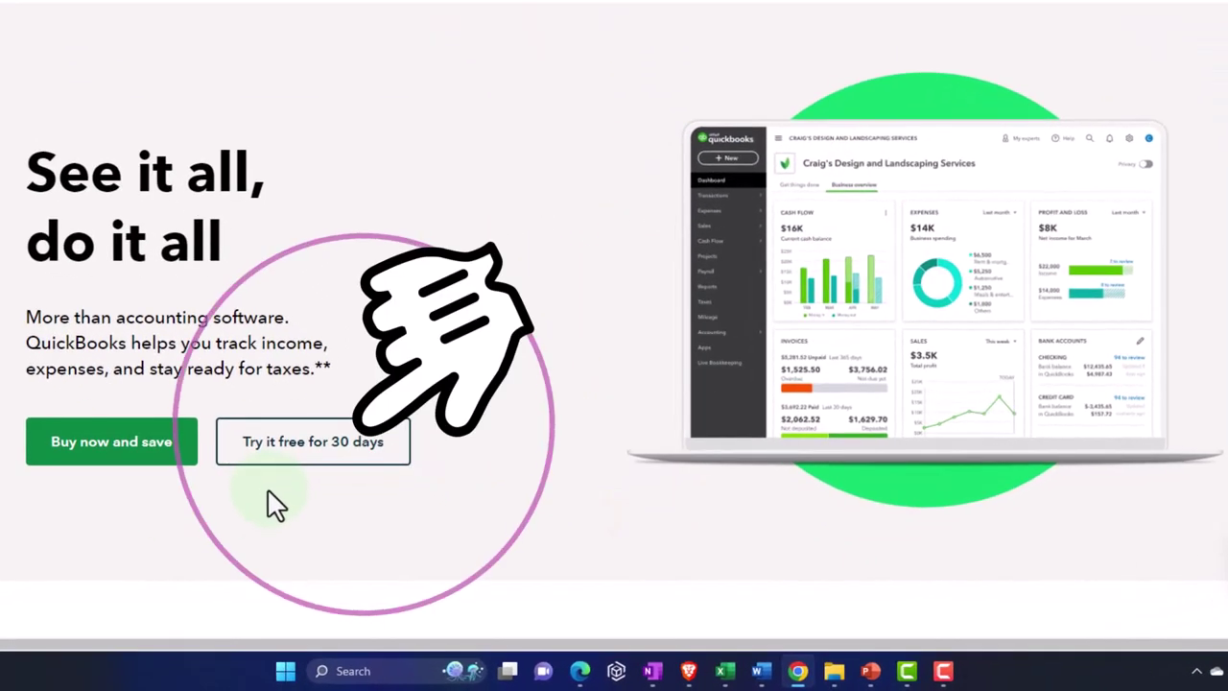
scroll(276, 506, "down", 3)
scroll(276, 506, "down", 5)
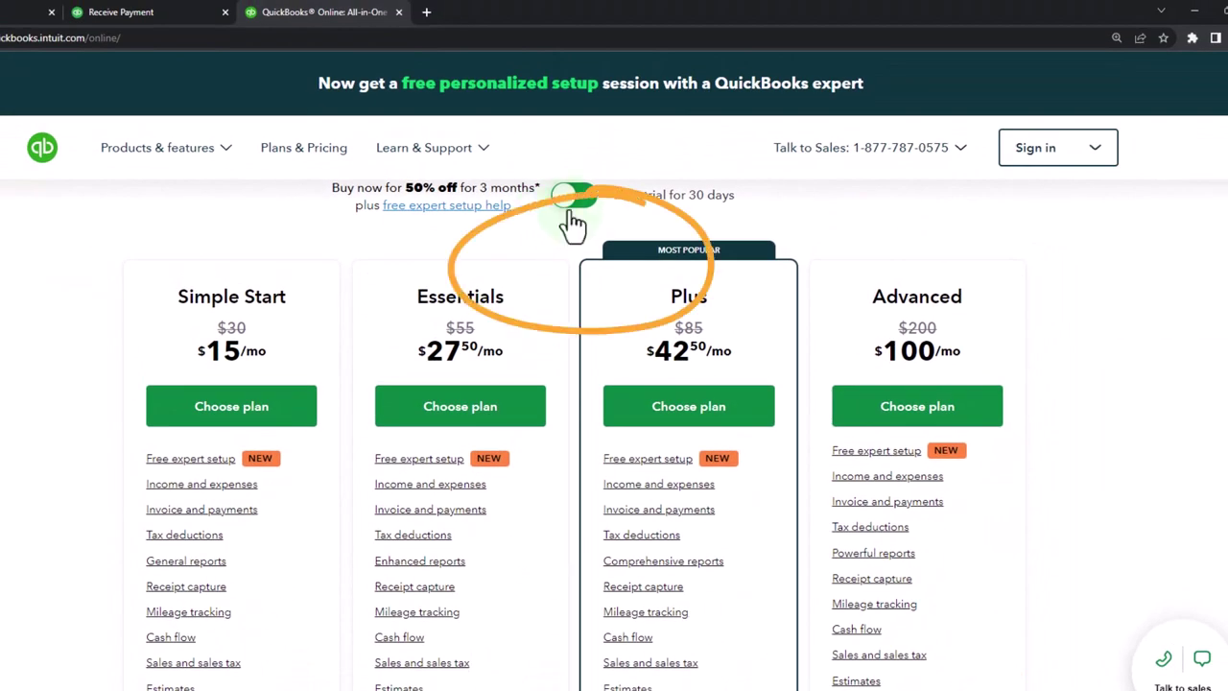
scroll(572, 222, "up", 1)
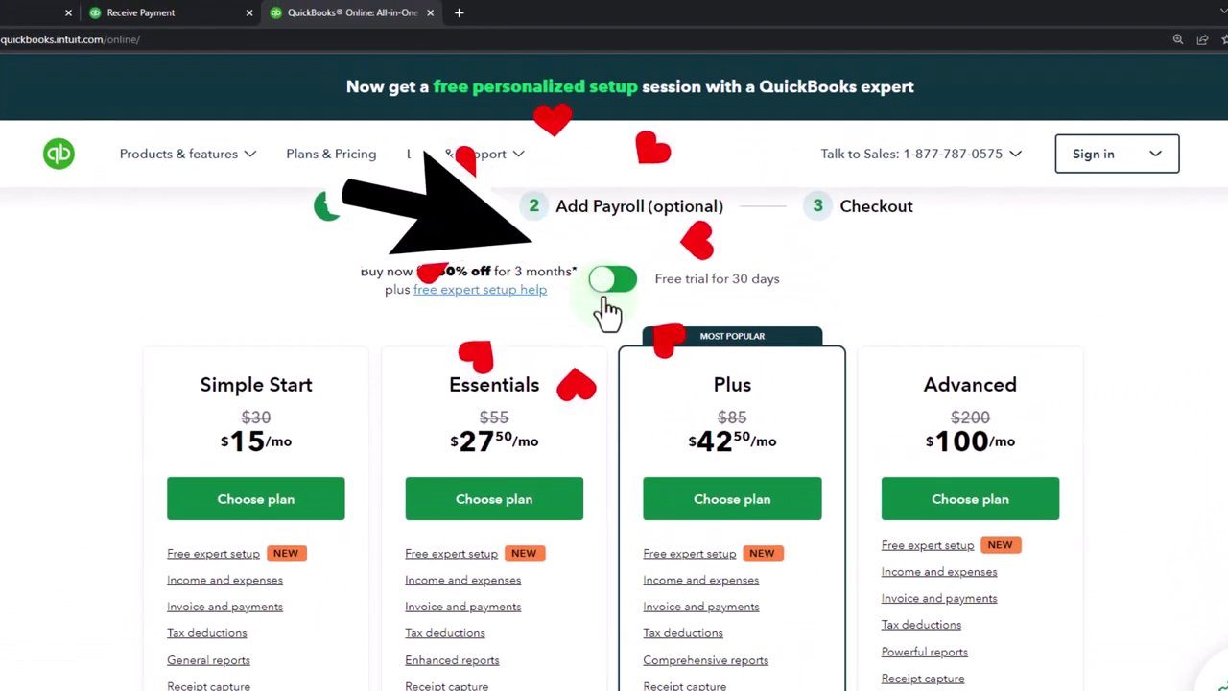
Toggle plan pricing between free-trial and discounted, ending on 'Buy now for 50% off for 3 months'
left_click(607, 288)
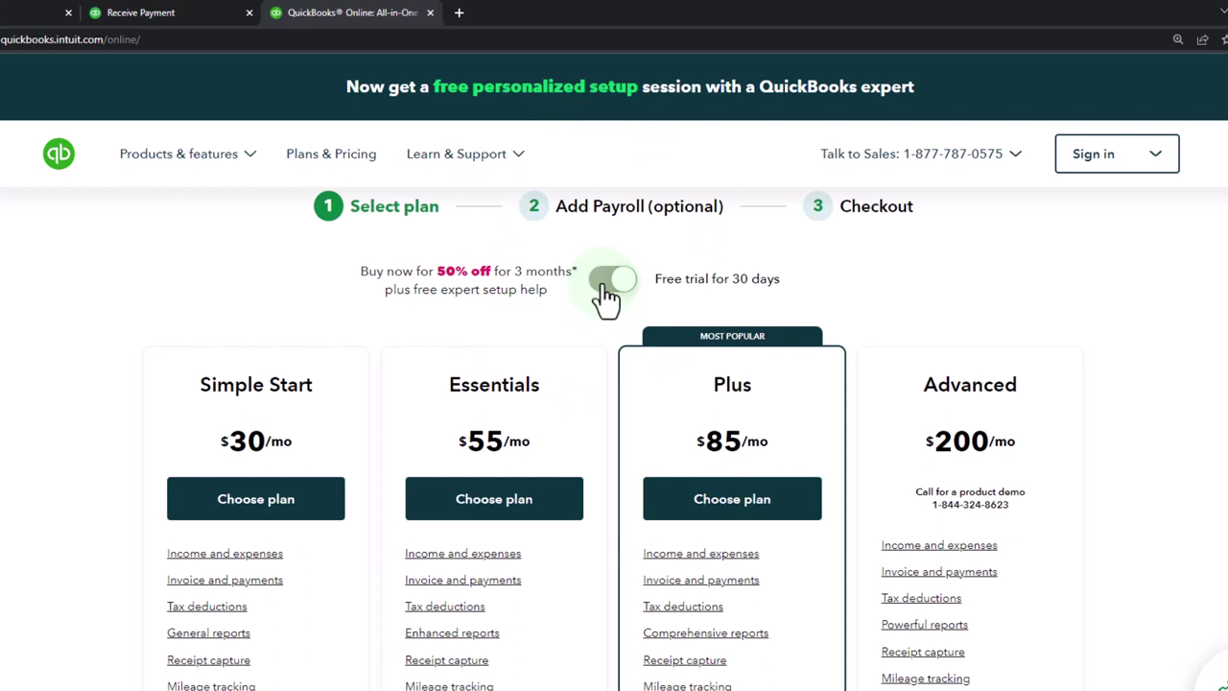
left_click(605, 287)
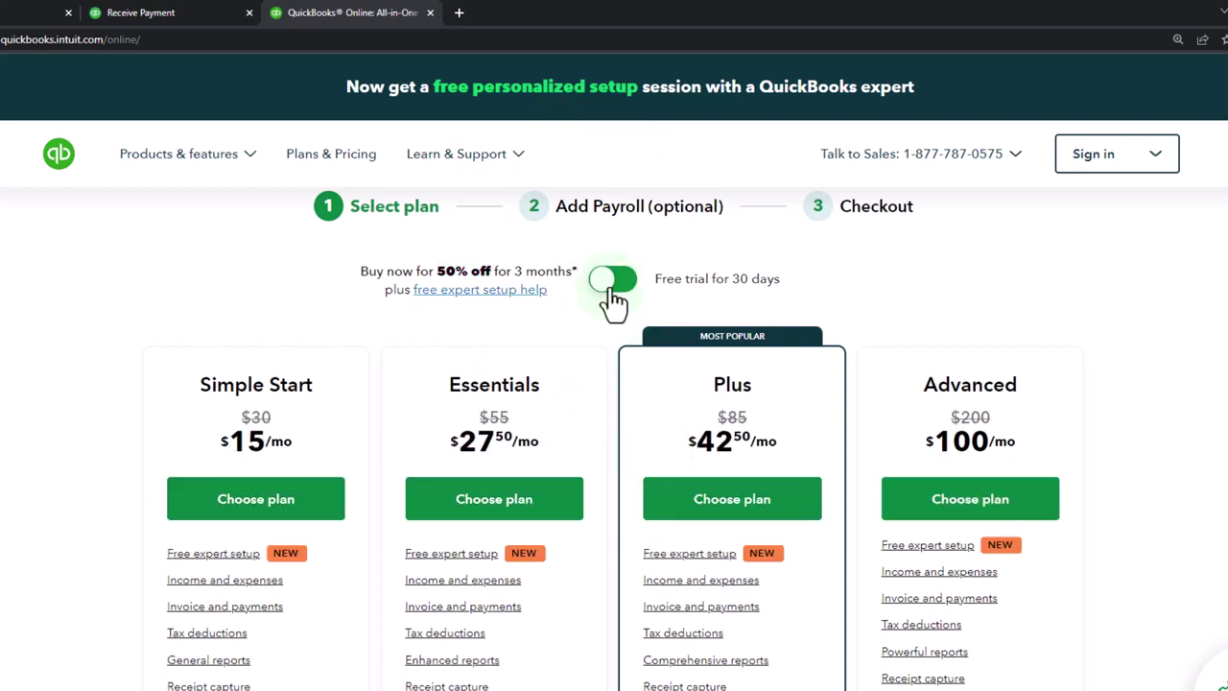
left_click(611, 293)
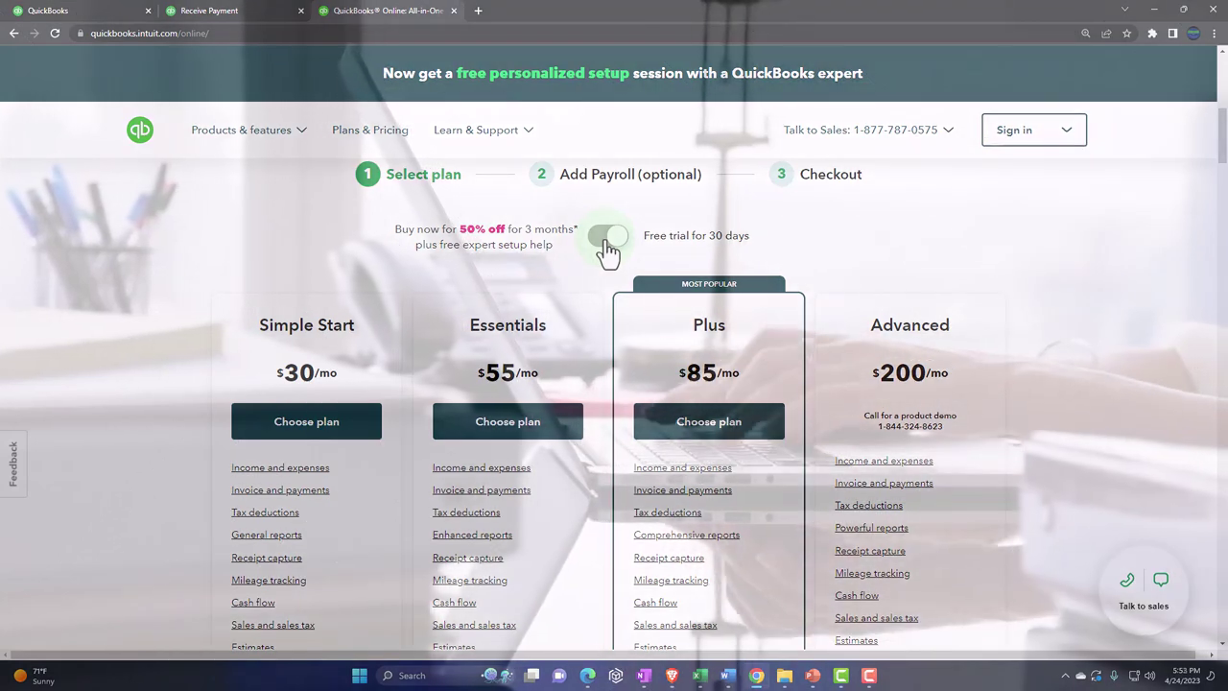
left_click(605, 241)
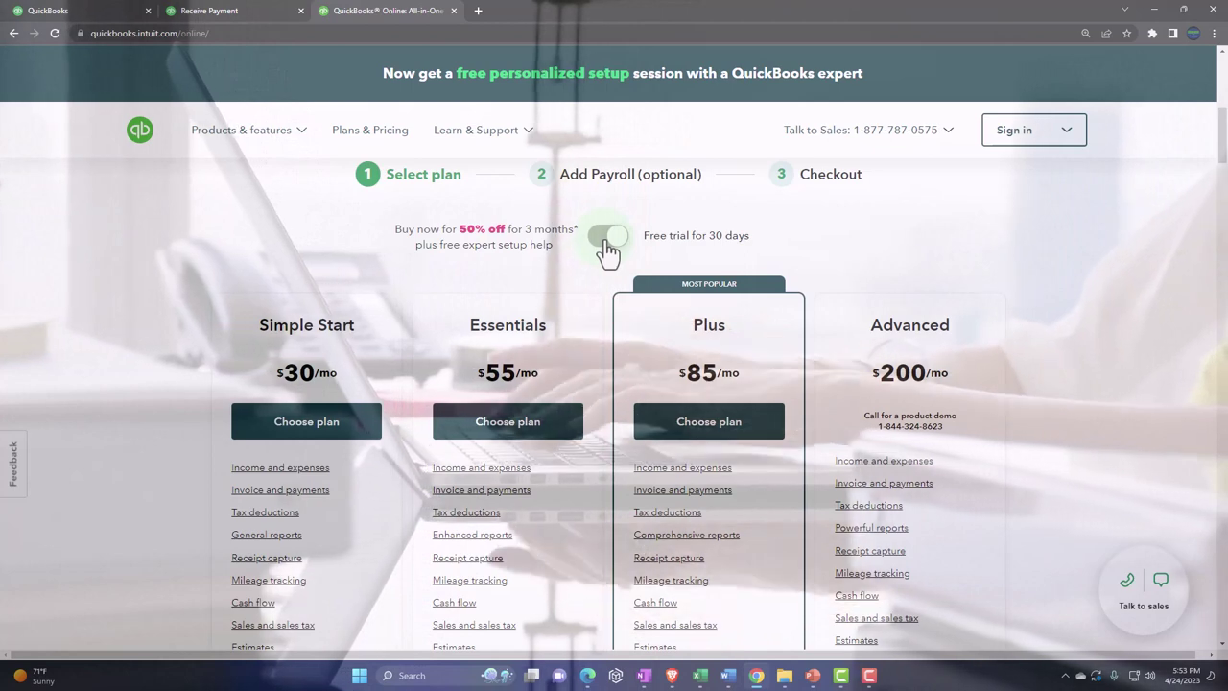
left_click(607, 245)
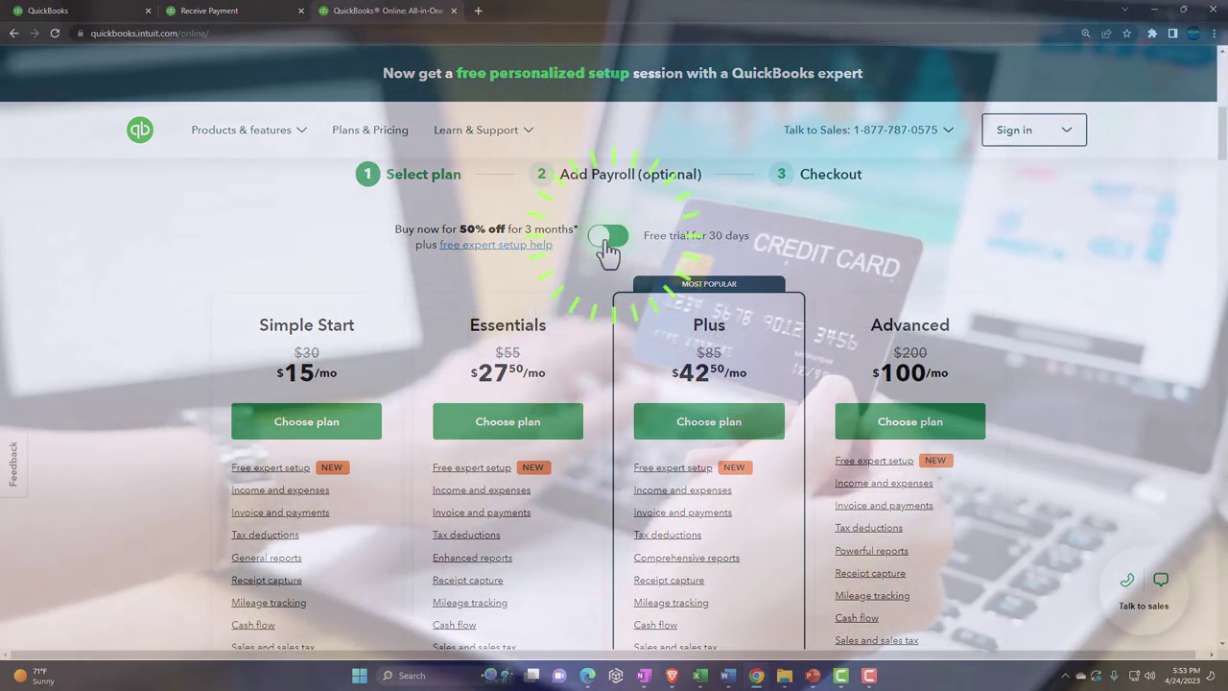
left_click(607, 242)
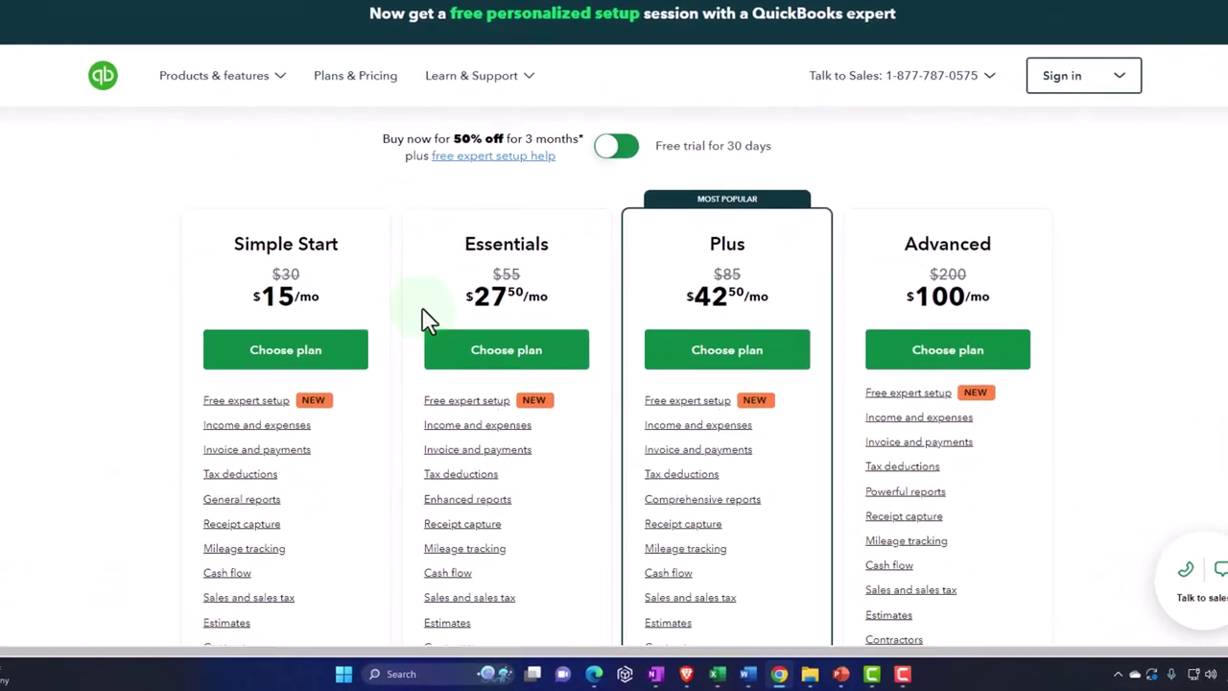
Set pricing to 'Free trial for 30 days', showing Simple Start $30 through Advanced $200
scroll(694, 253, "down", 3)
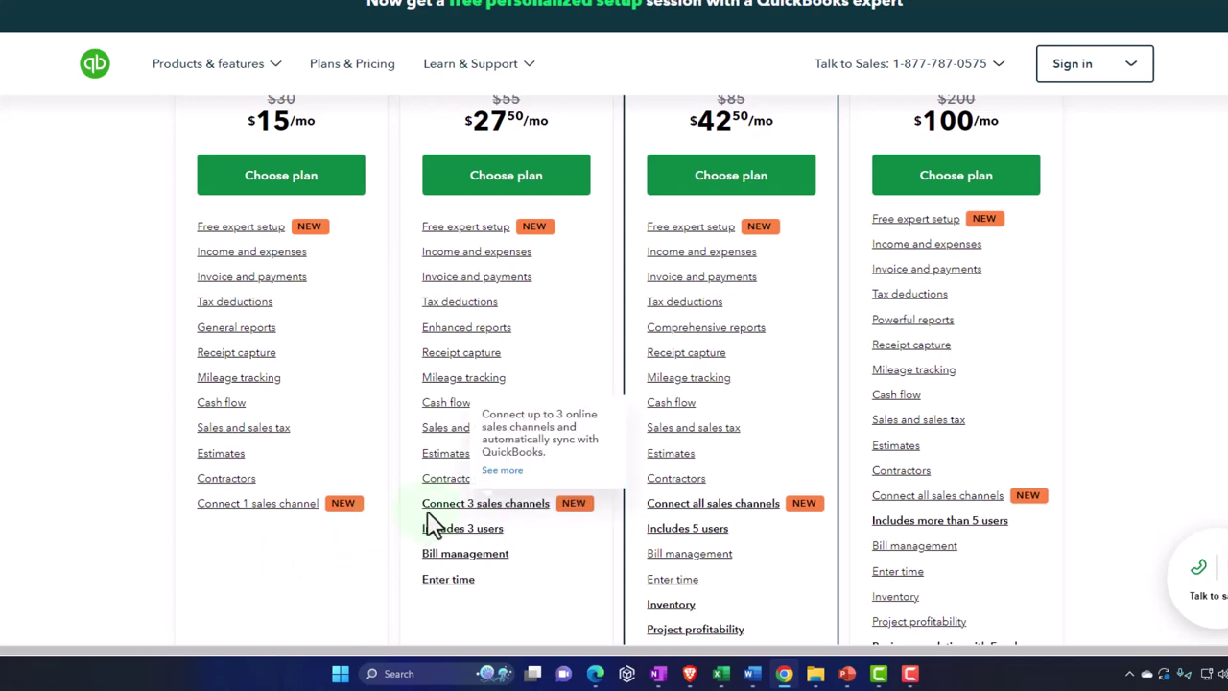
mouse_move(428, 558)
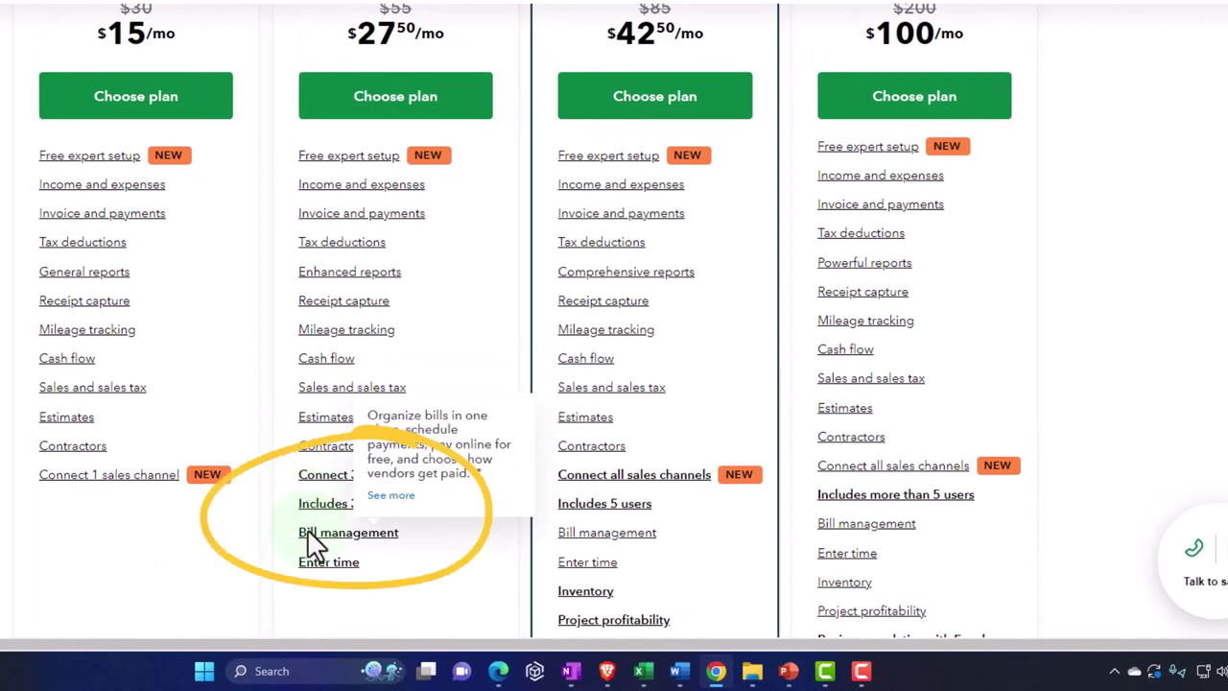
mouse_move(306, 572)
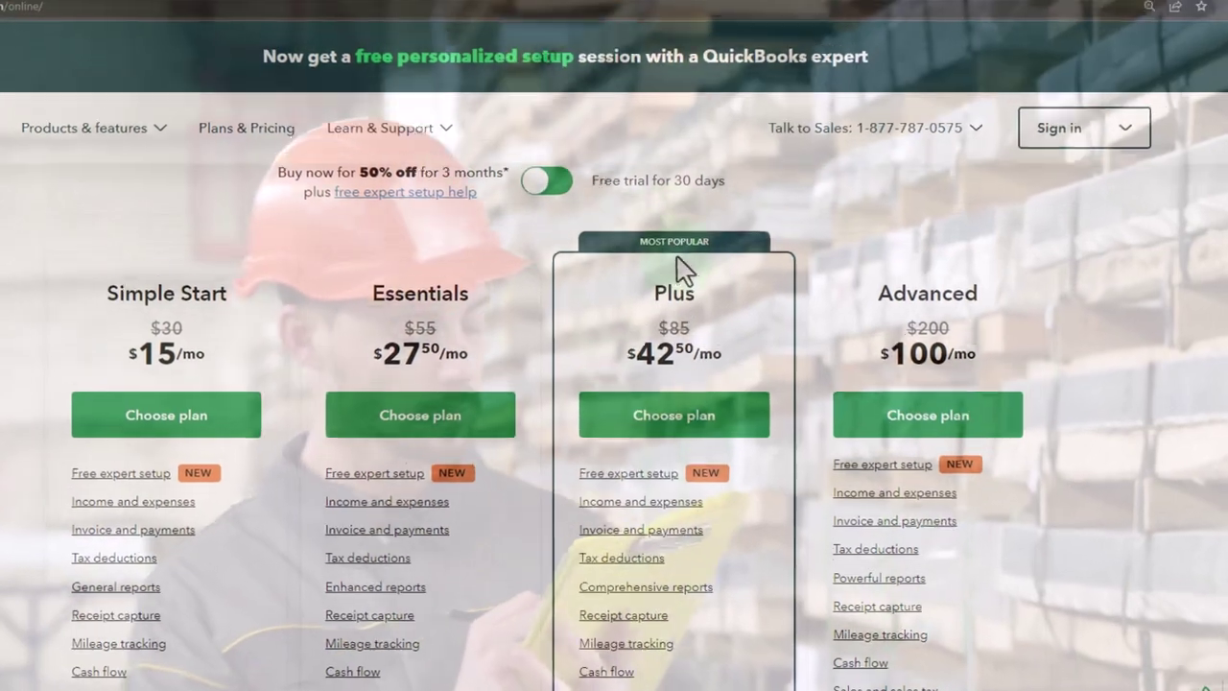
left_click(672, 273)
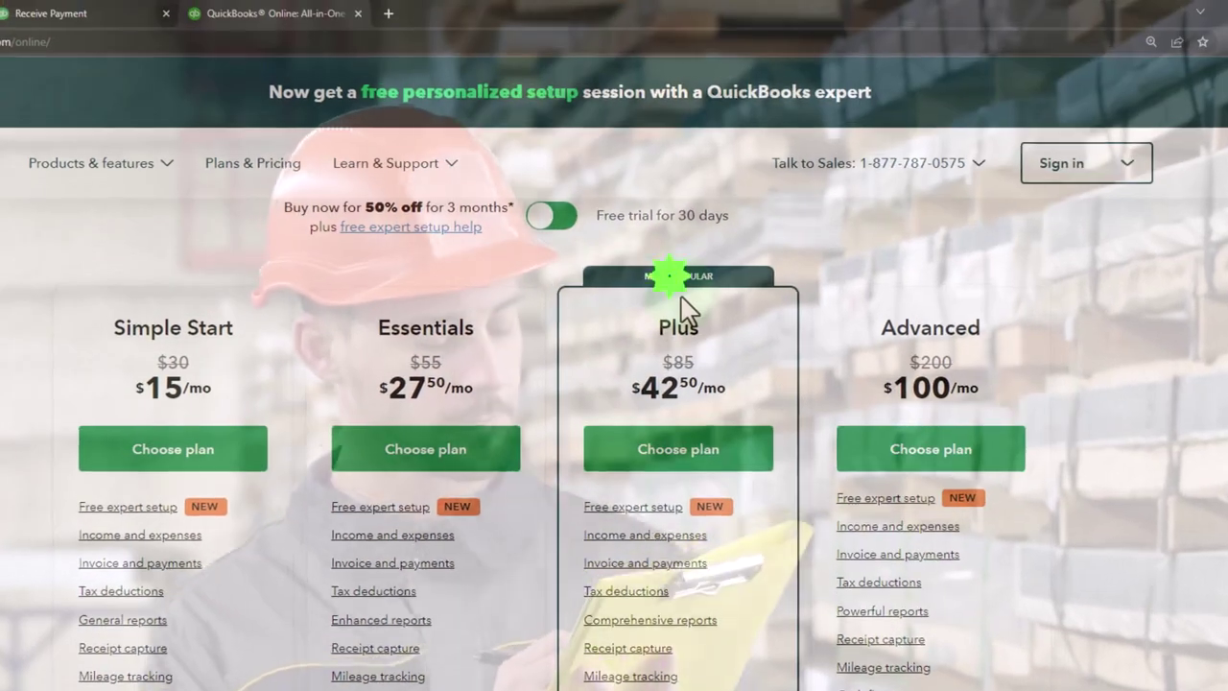
scroll(682, 298, "down", 3)
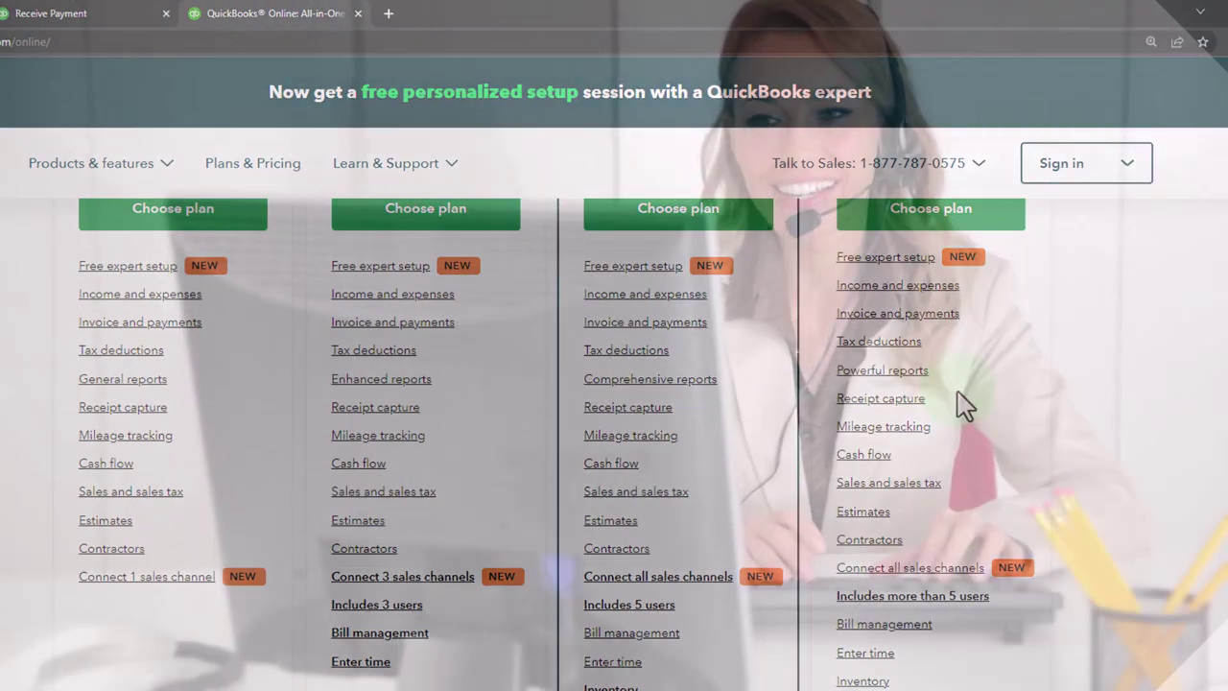
scroll(964, 405, "up", 2)
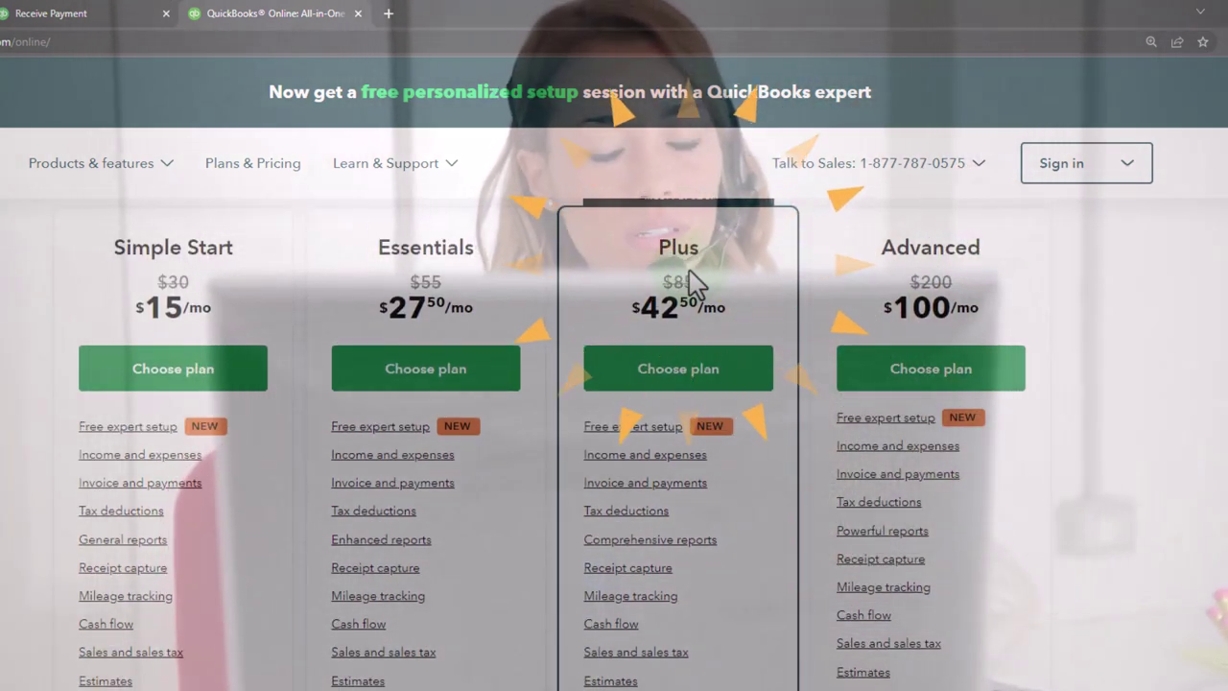
scroll(672, 273, "up", 1)
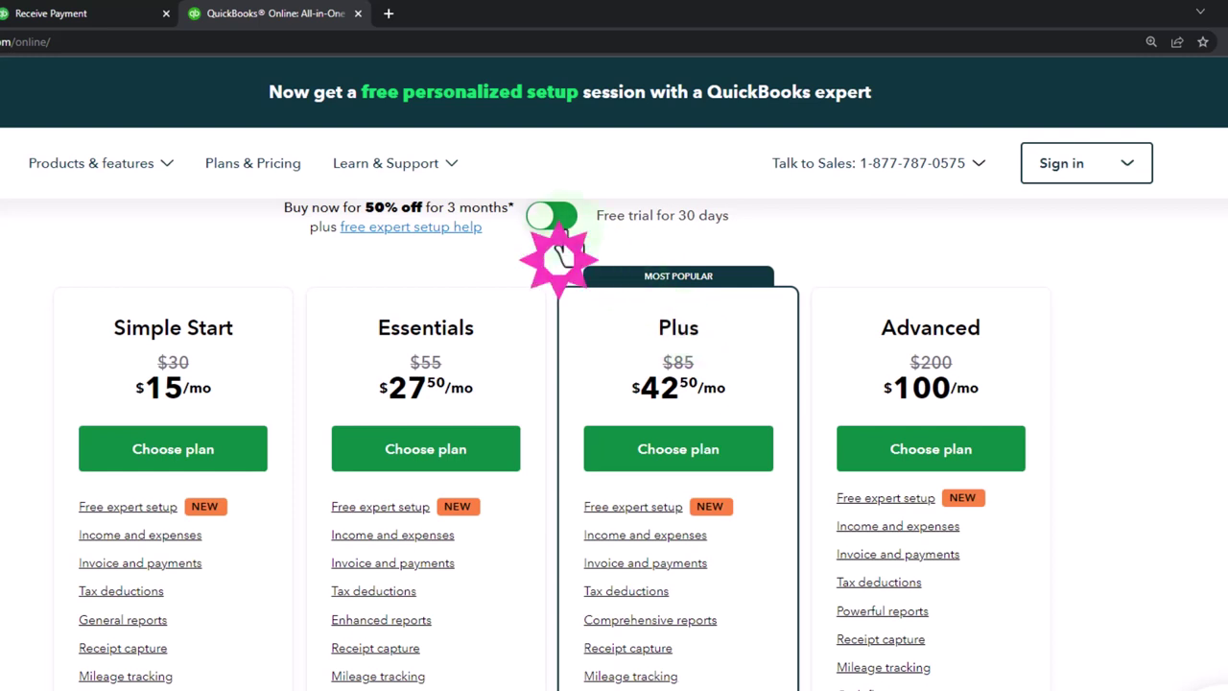
left_click(558, 229)
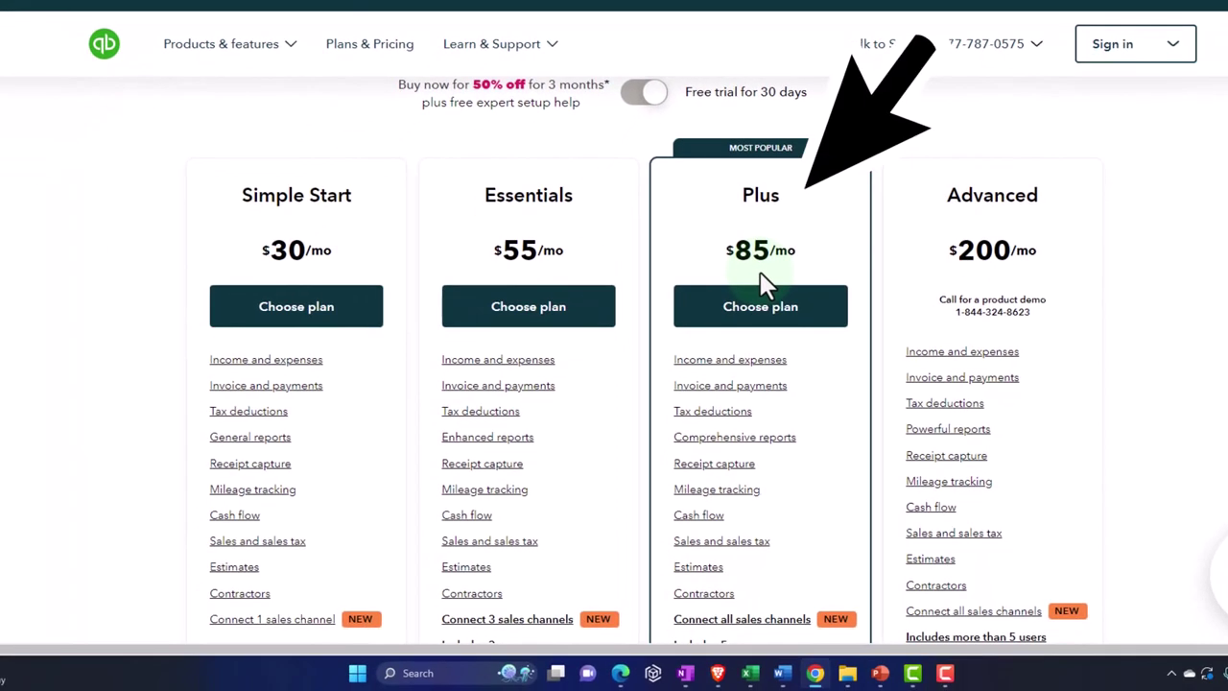
Choose the Plus plan and review payroll options Core $45, Premium $75 and Elite $125
scroll(767, 285, "down", 1)
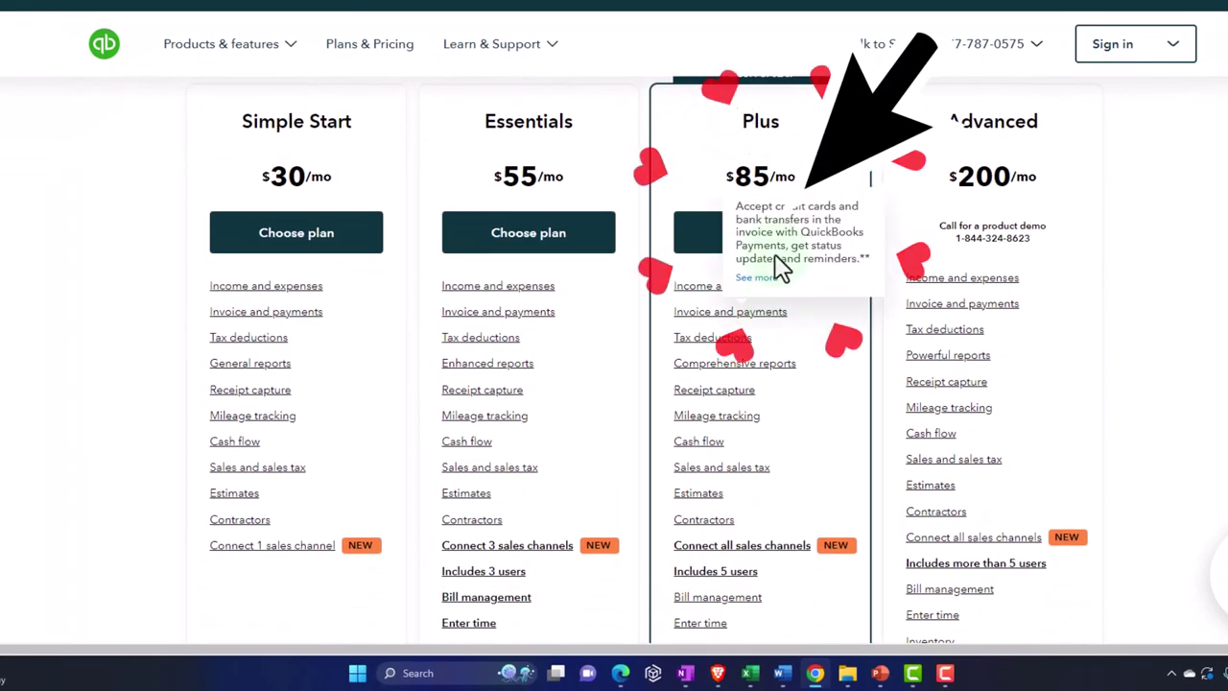
left_click(705, 244)
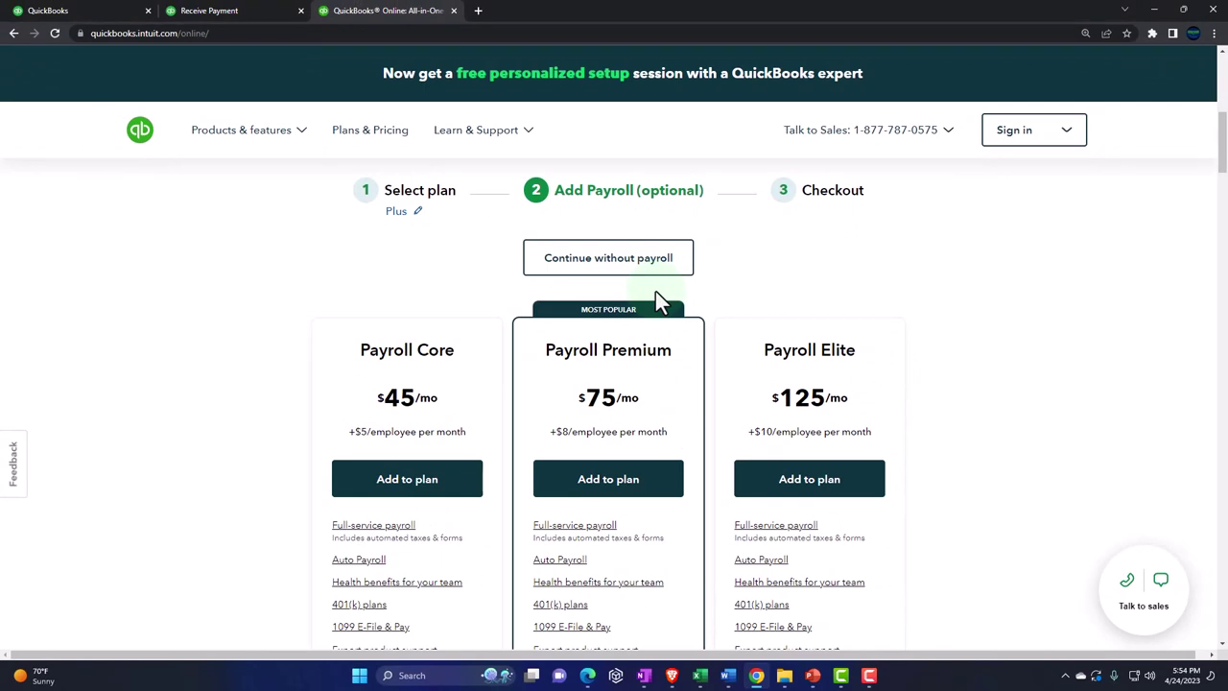
scroll(655, 293, "down", 1)
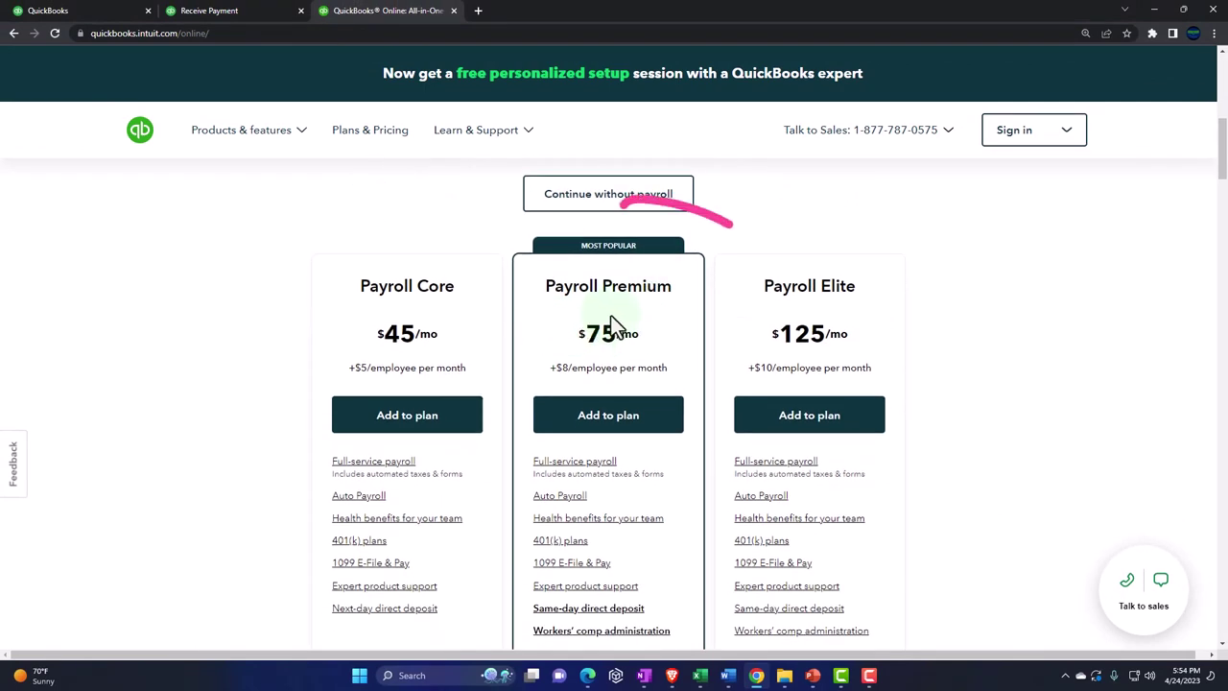
scroll(614, 324, "down", 3)
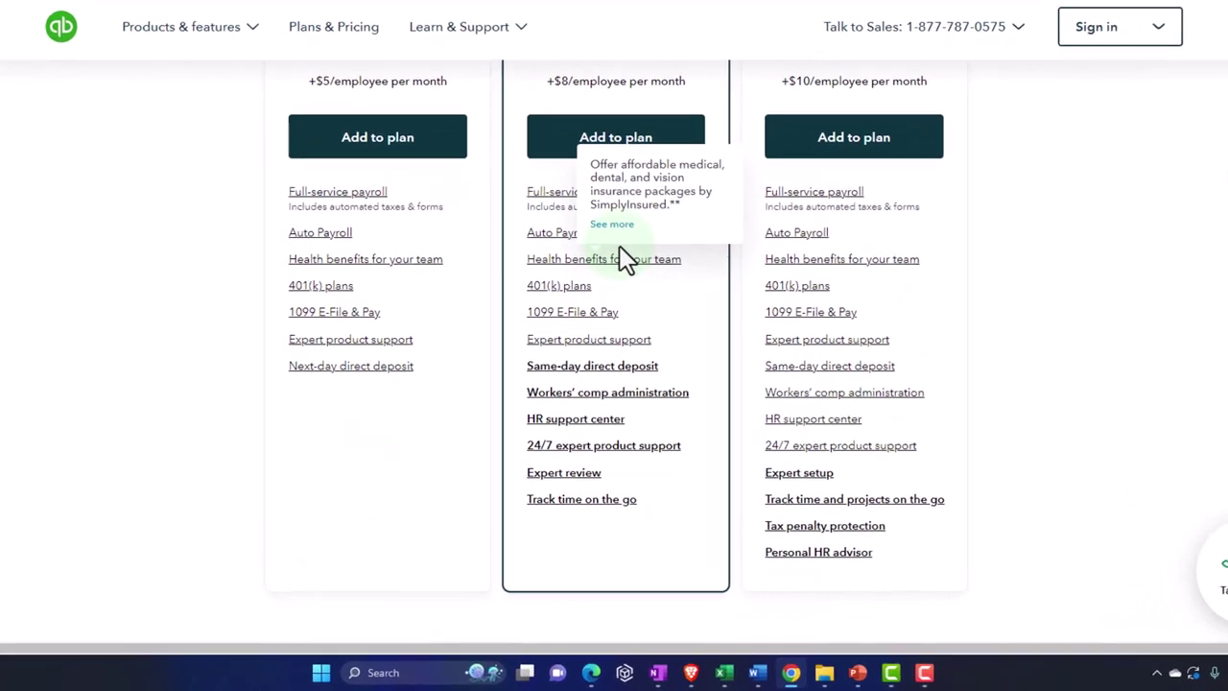
mouse_move(595, 416)
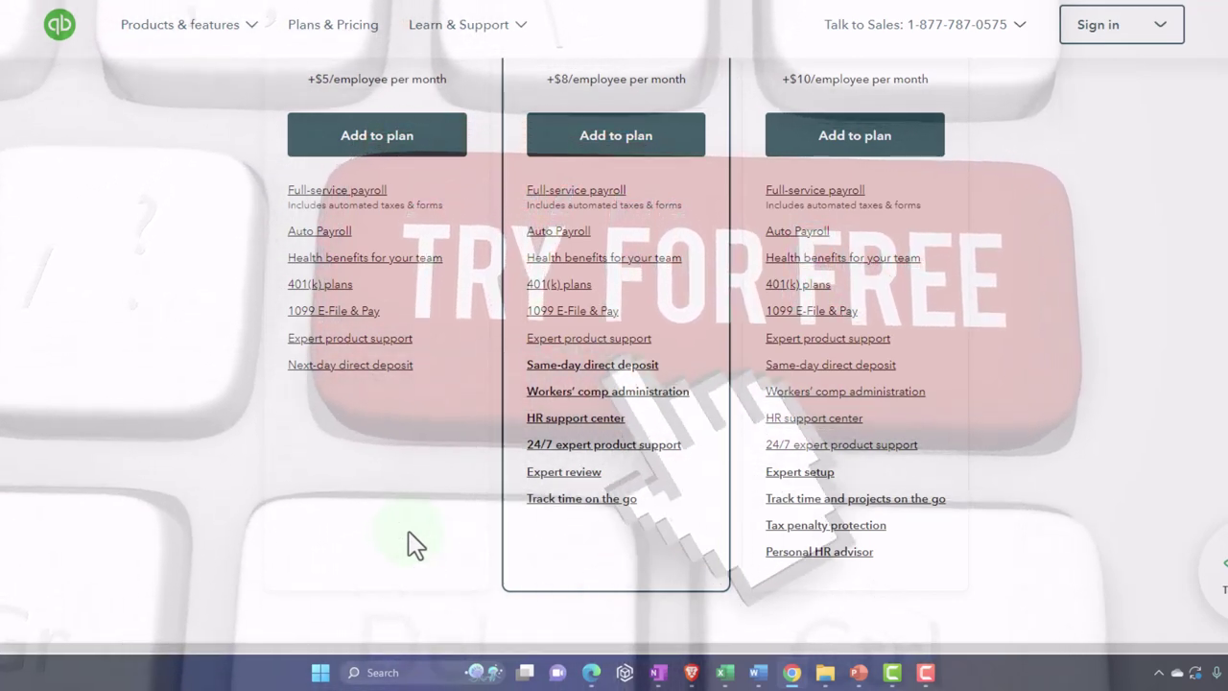
scroll(412, 542, "up", 1)
scroll(412, 542, "up", 2)
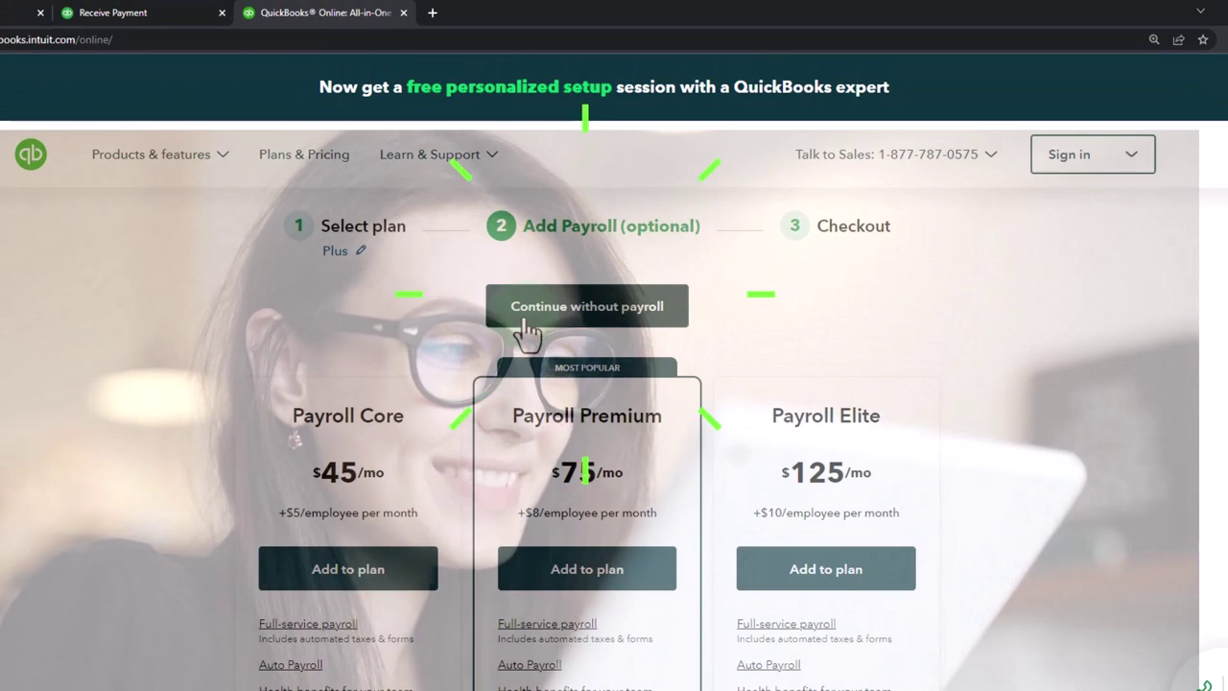
Continue without payroll to checkout, showing Plus at $85/mo after the 30-day trial
left_click(527, 327)
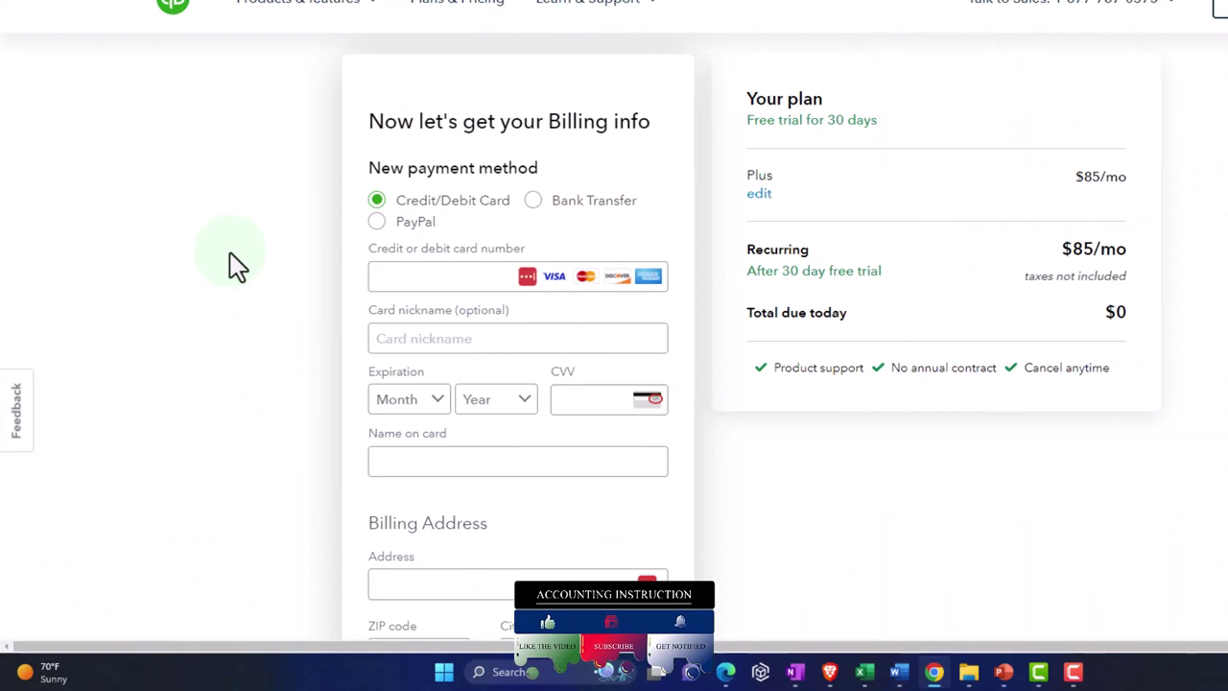
Scroll through the checkout billing form to finish the trial sign-up
scroll(235, 261, "down", 7)
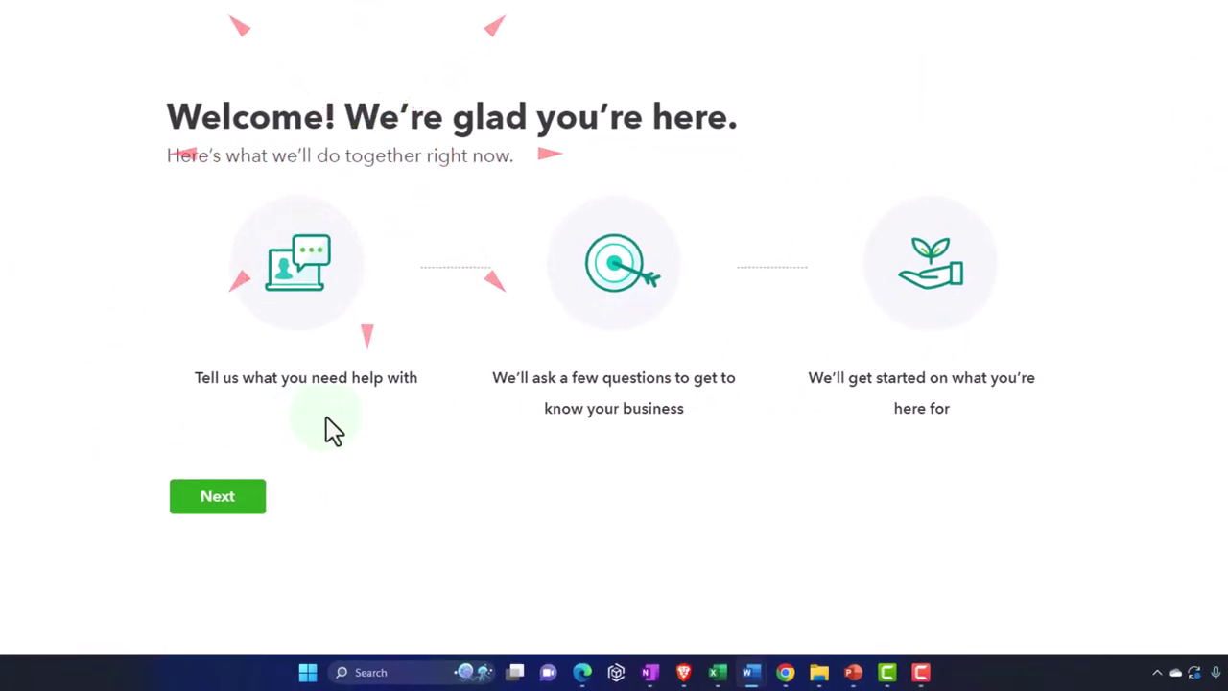
Enter 'Test Company File 100' as the legal business name and submit it
left_click(233, 499)
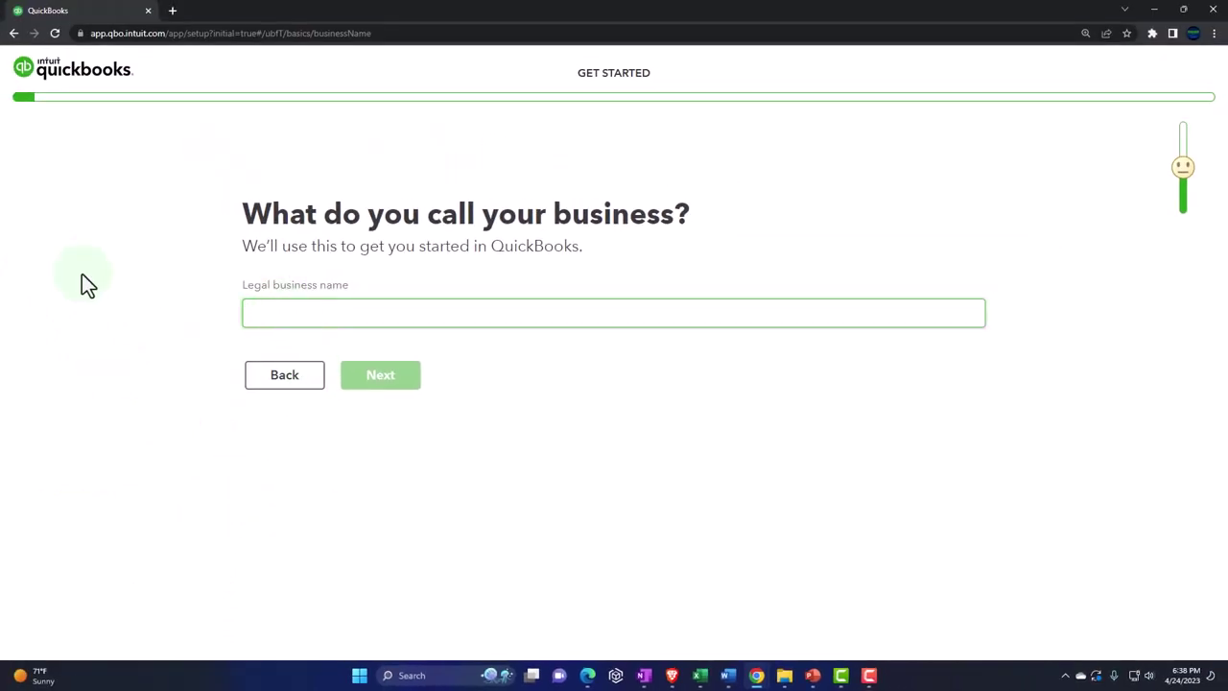
type("Test Co")
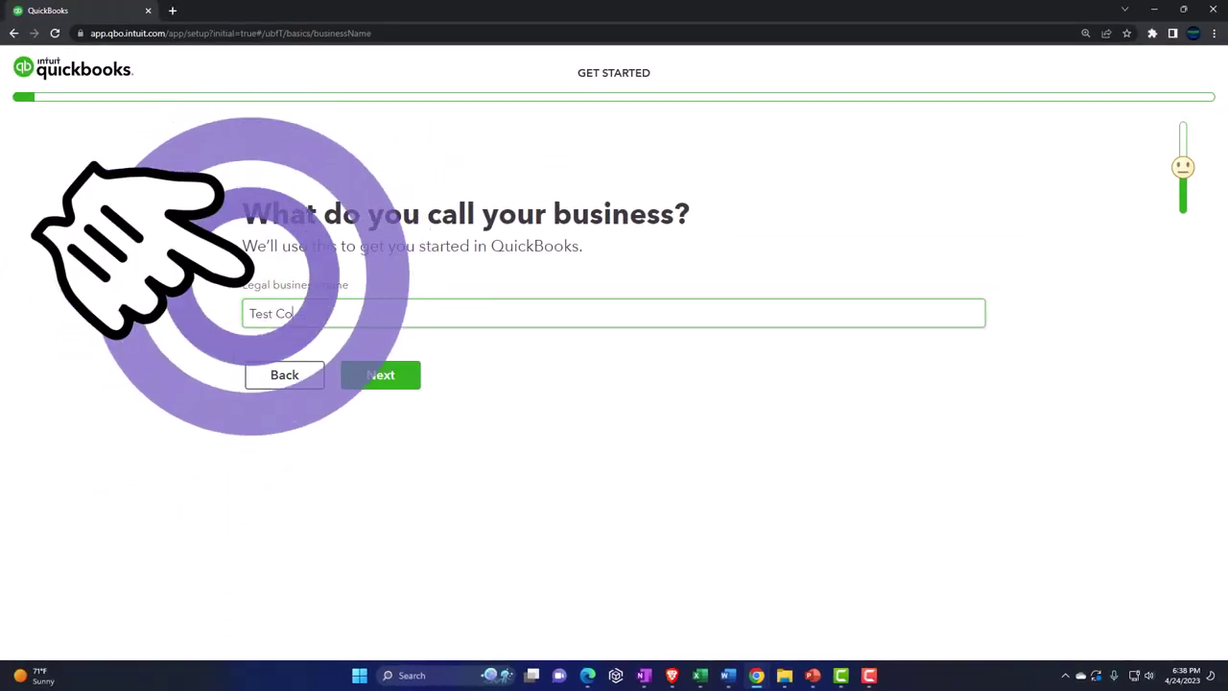
type("mpna")
type("y Fi")
key("BackSpace")
key("BackSpace")
key("BackSpace")
key("BackSpace")
key("BackSpace")
key("BackSpace")
type("any F")
type("ile 1")
type("00")
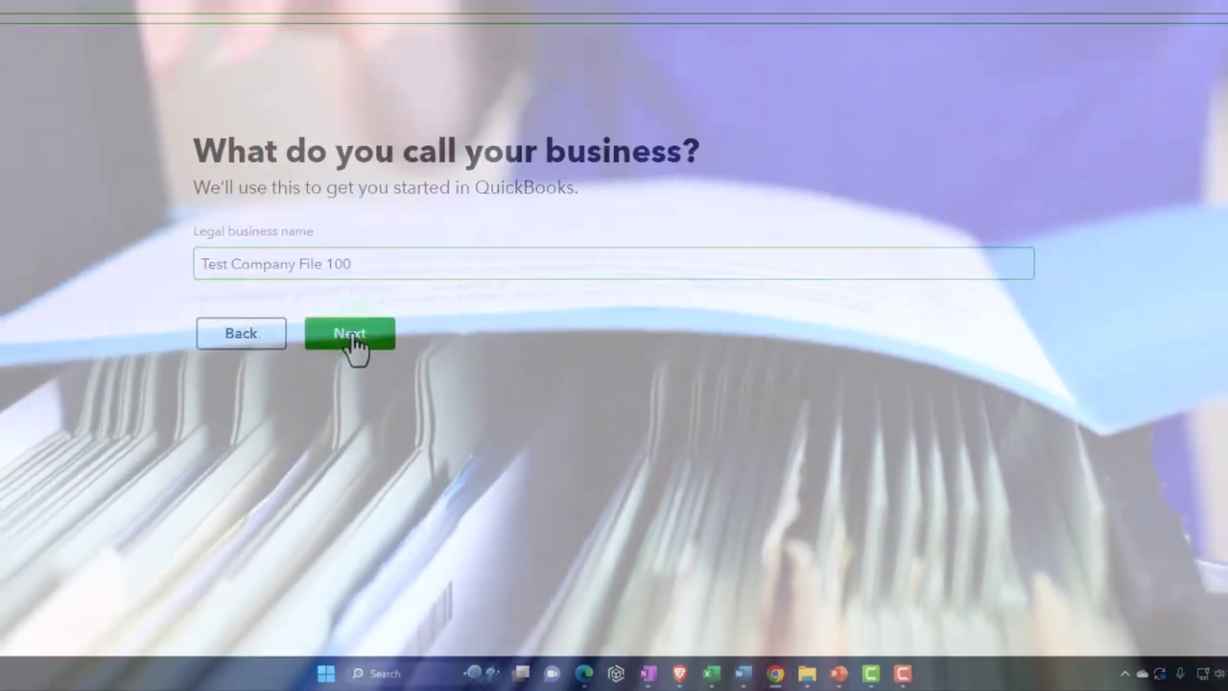
left_click(314, 283)
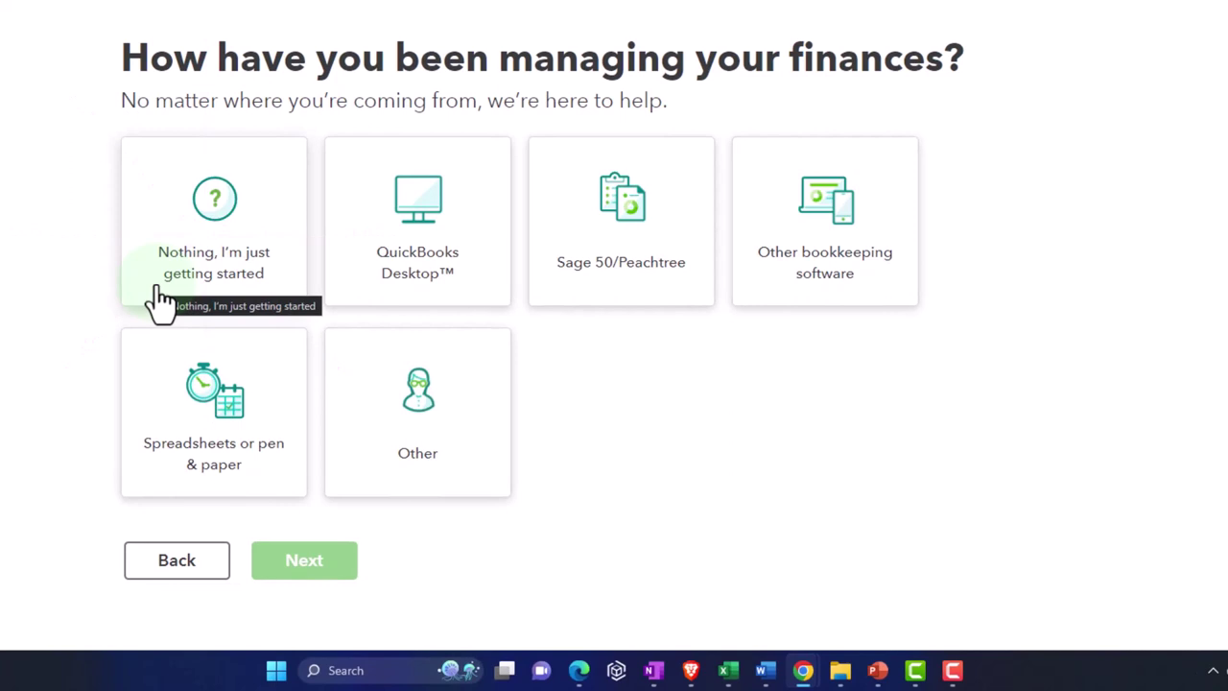
Answer 'Nothing, I'm just getting started' for what the business has done so far
left_click(158, 288)
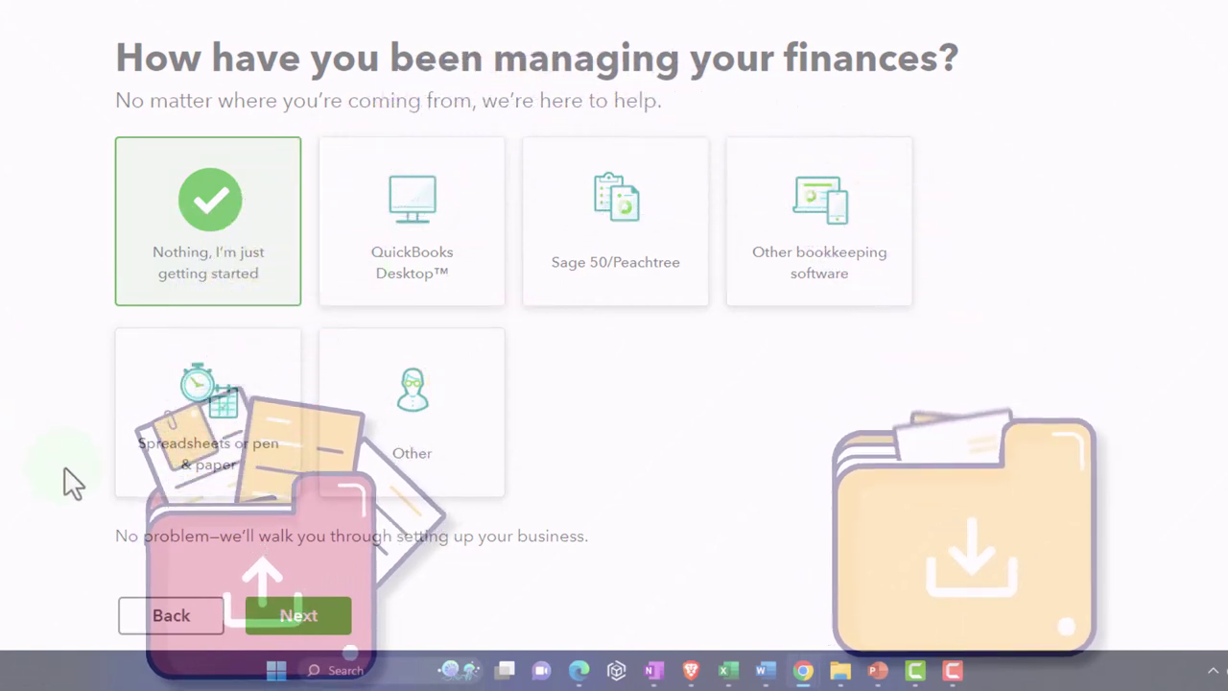
scroll(115, 508, "down", 1)
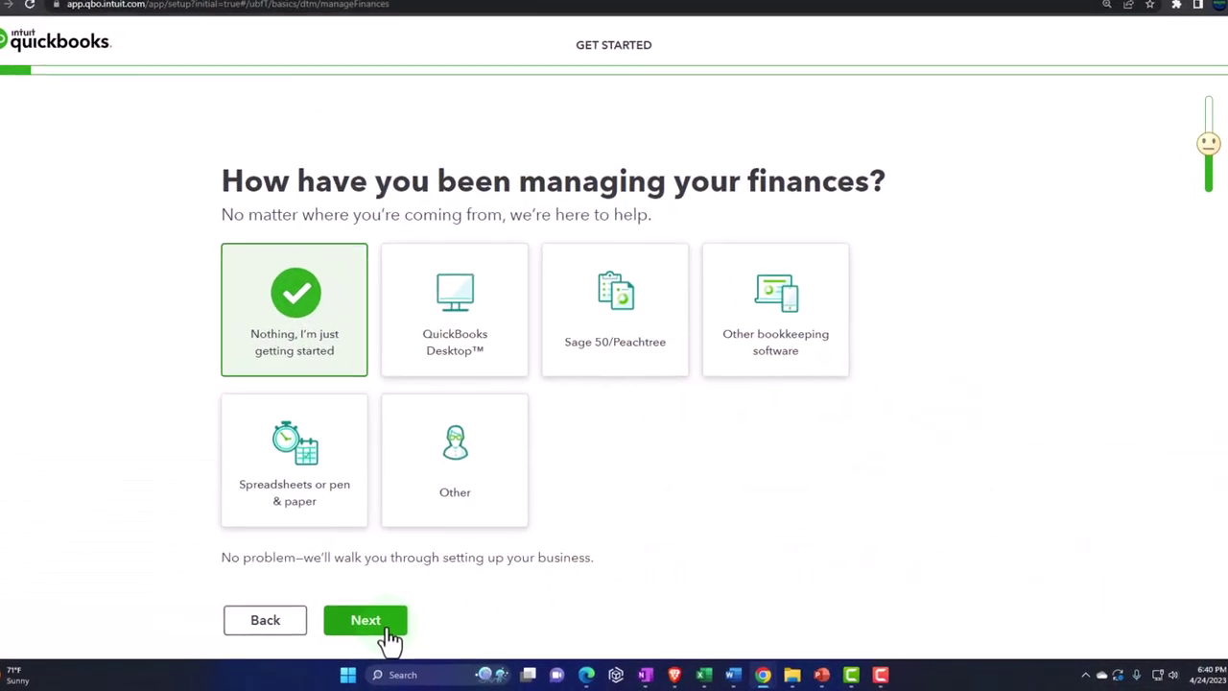
left_click(324, 609)
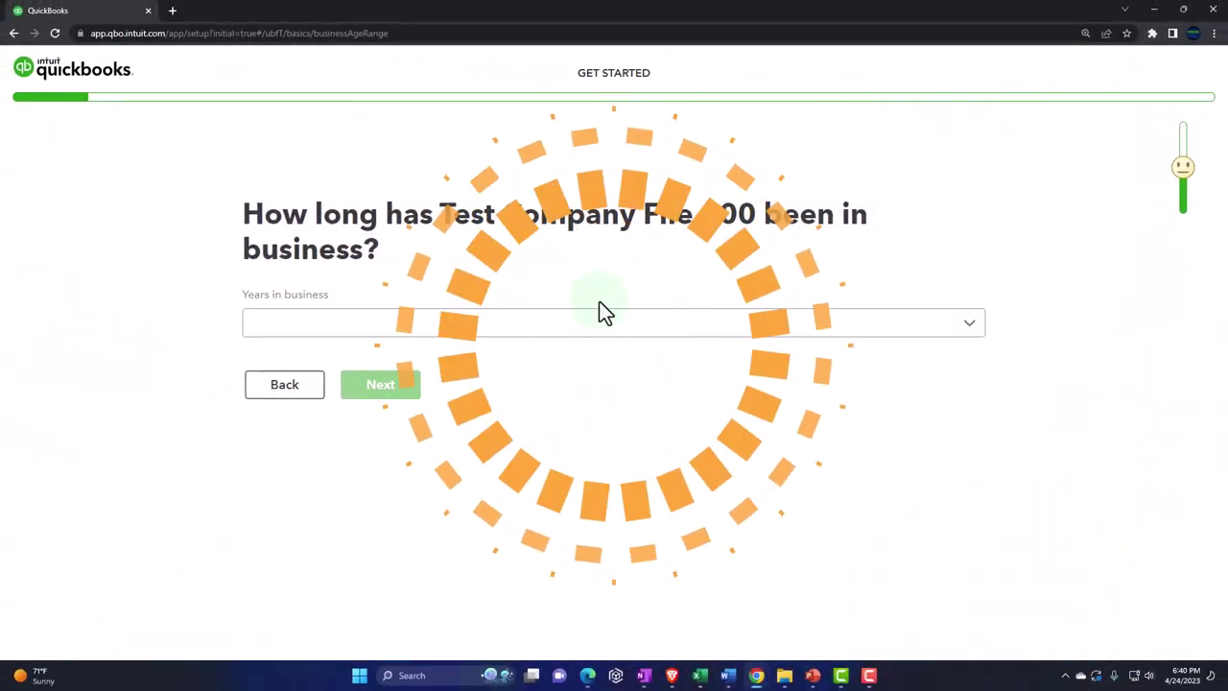
Record 'Under a year' as Test Company File 100's years in business
left_click(602, 326)
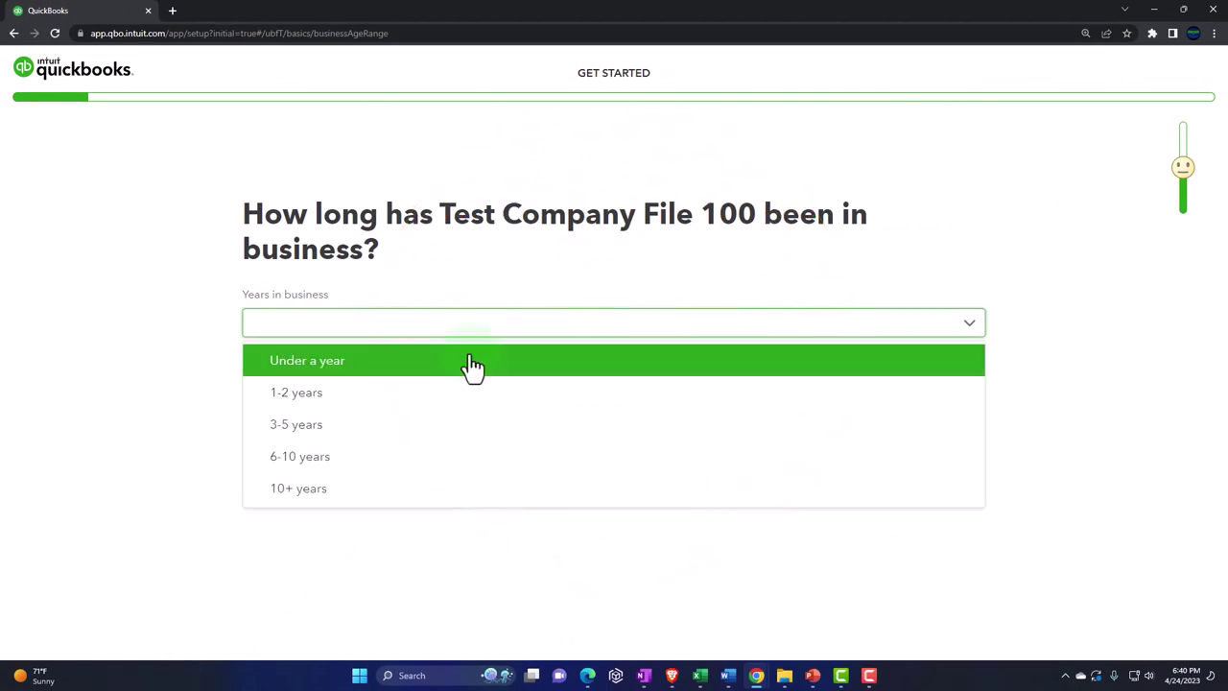
left_click(473, 362)
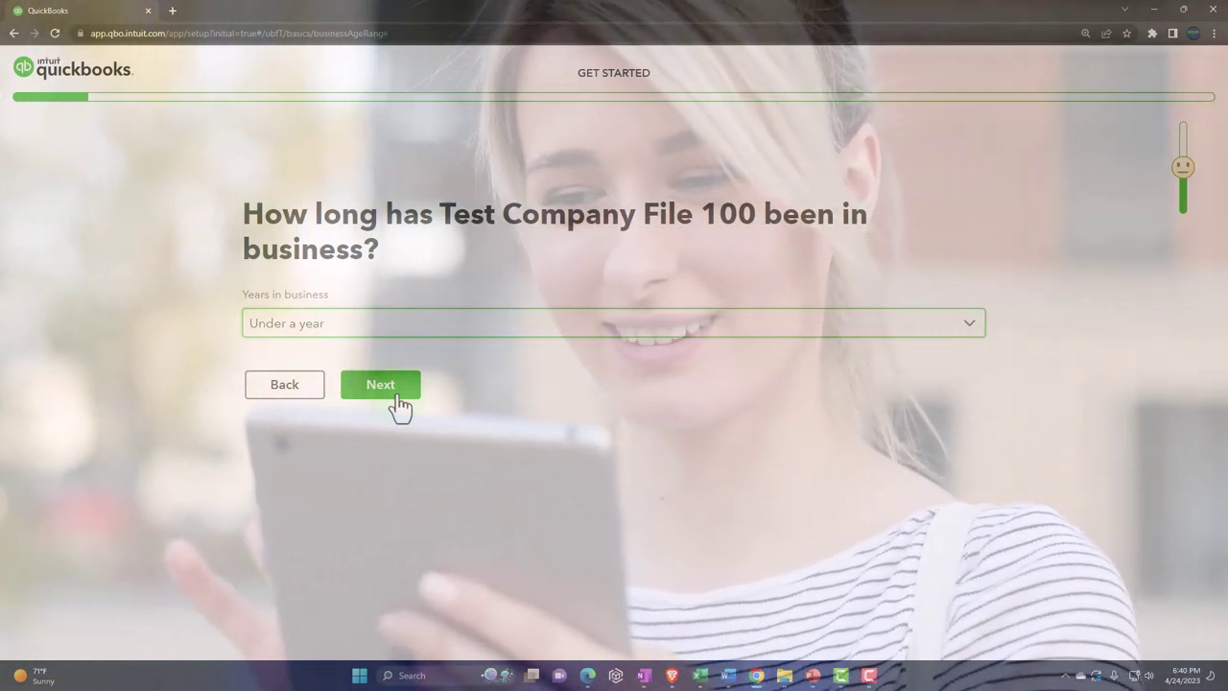
left_click(397, 407)
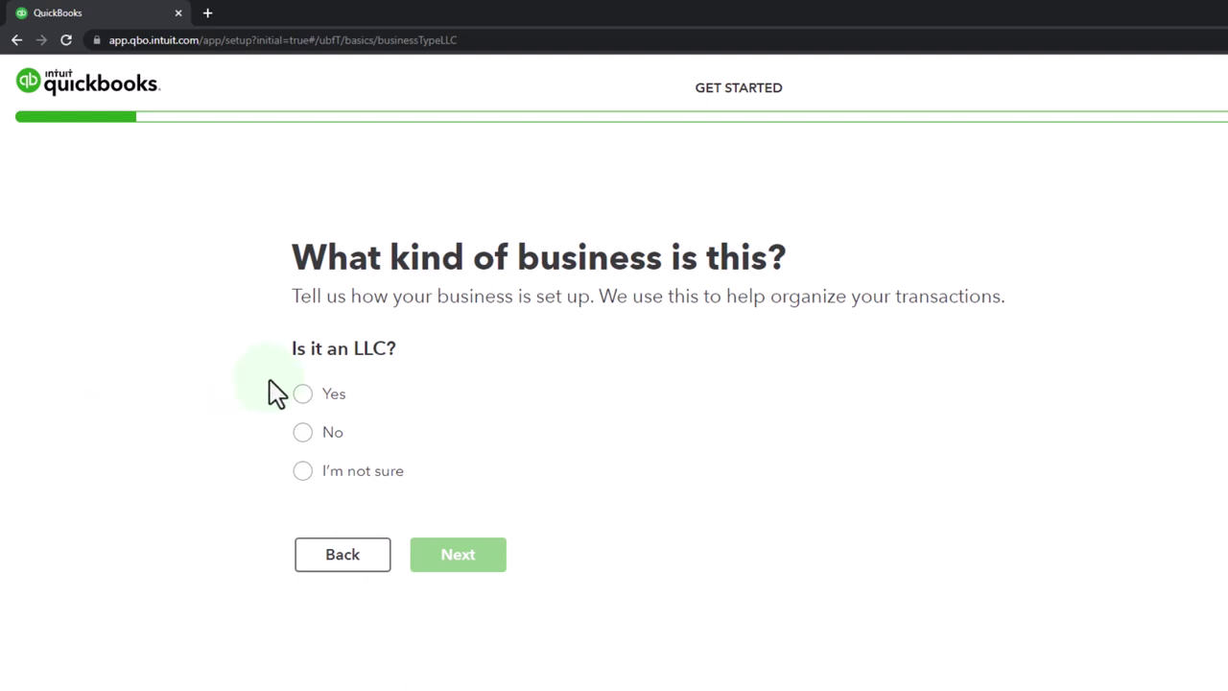
Answer No to 'Is it an LLC?' and choose Sole proprietor as the tax setup
left_click(304, 434)
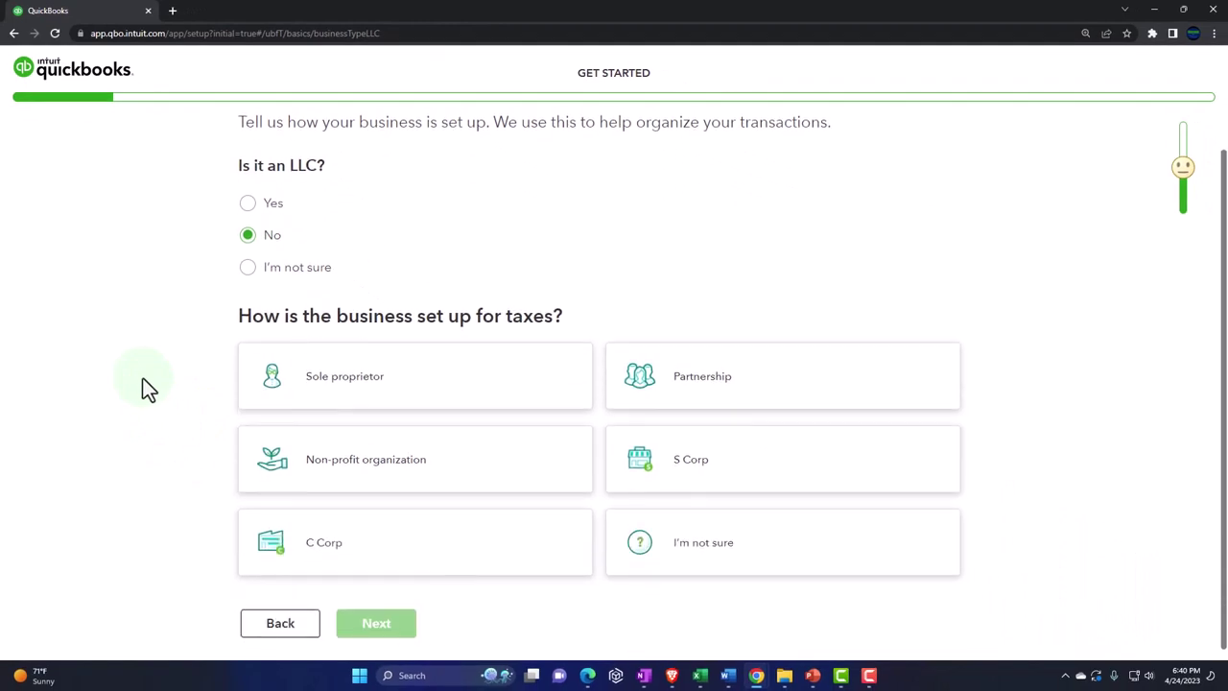
left_click(303, 388)
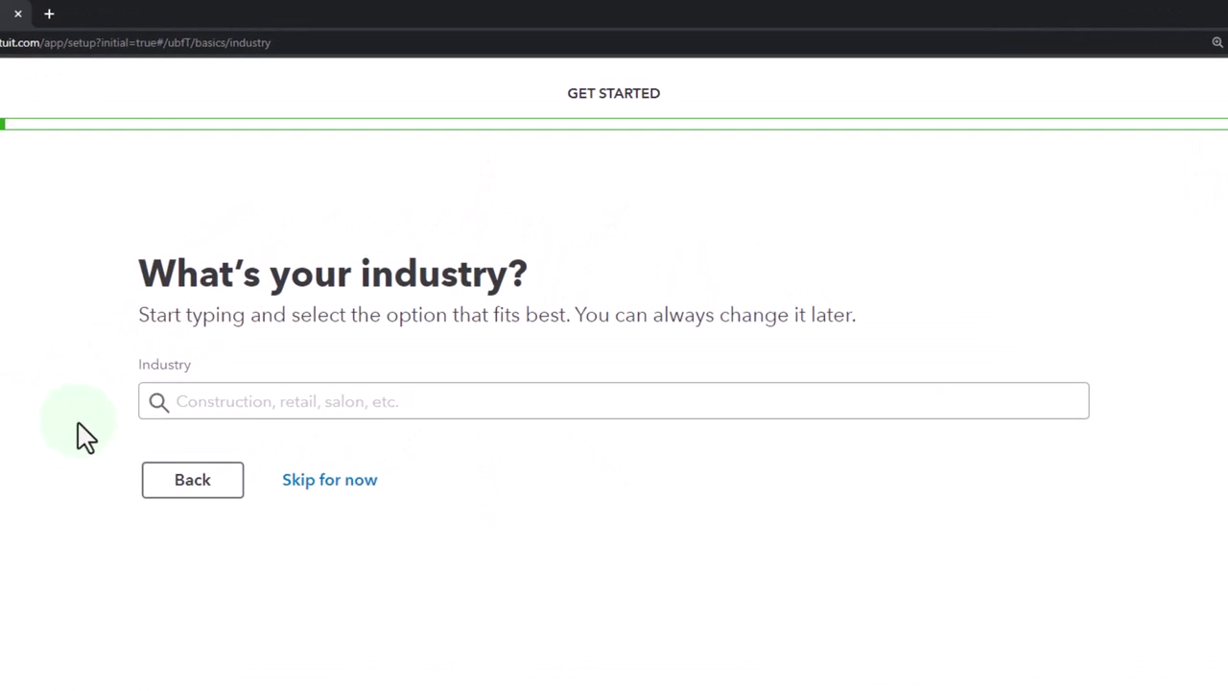
Search 'constru' and set the industry to Other construction material merchant wholesalers
left_click(230, 403)
type("construction")
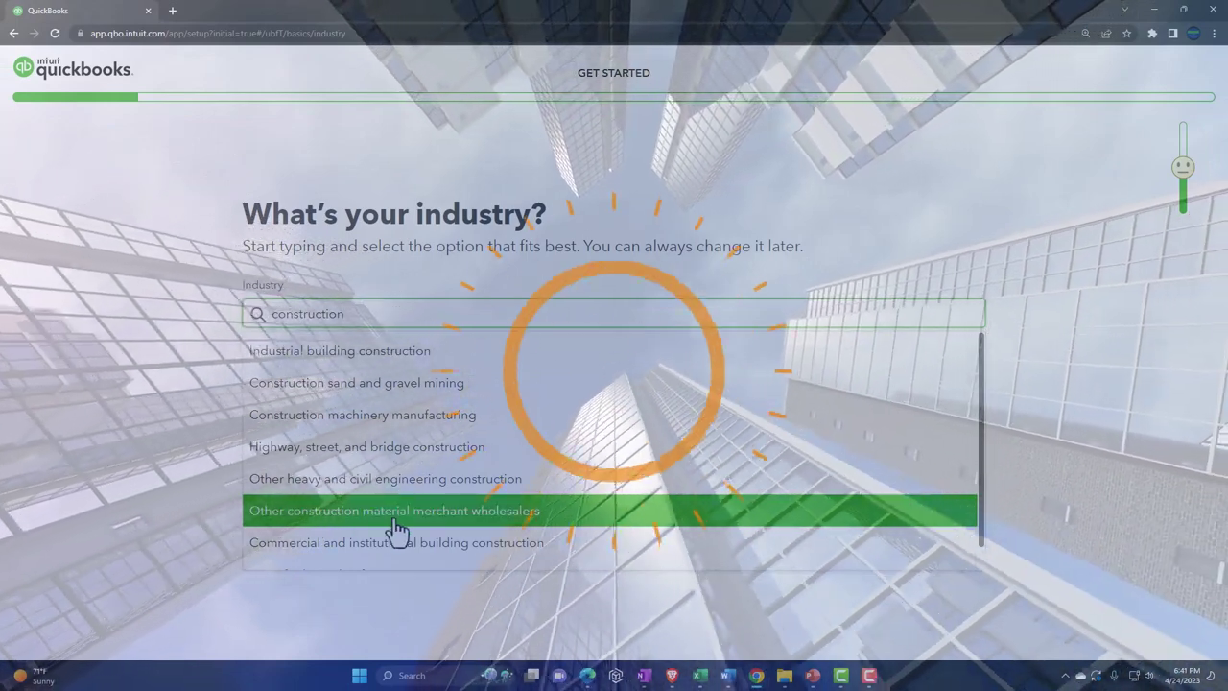
left_click(396, 523)
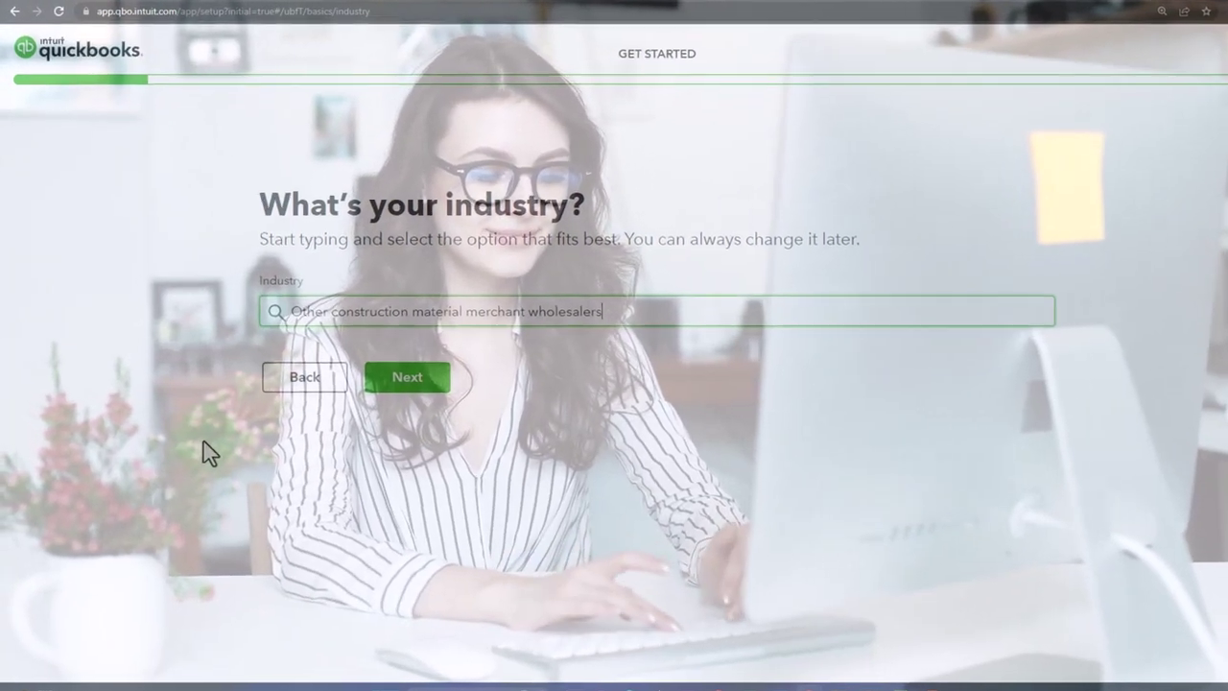
left_click(397, 376)
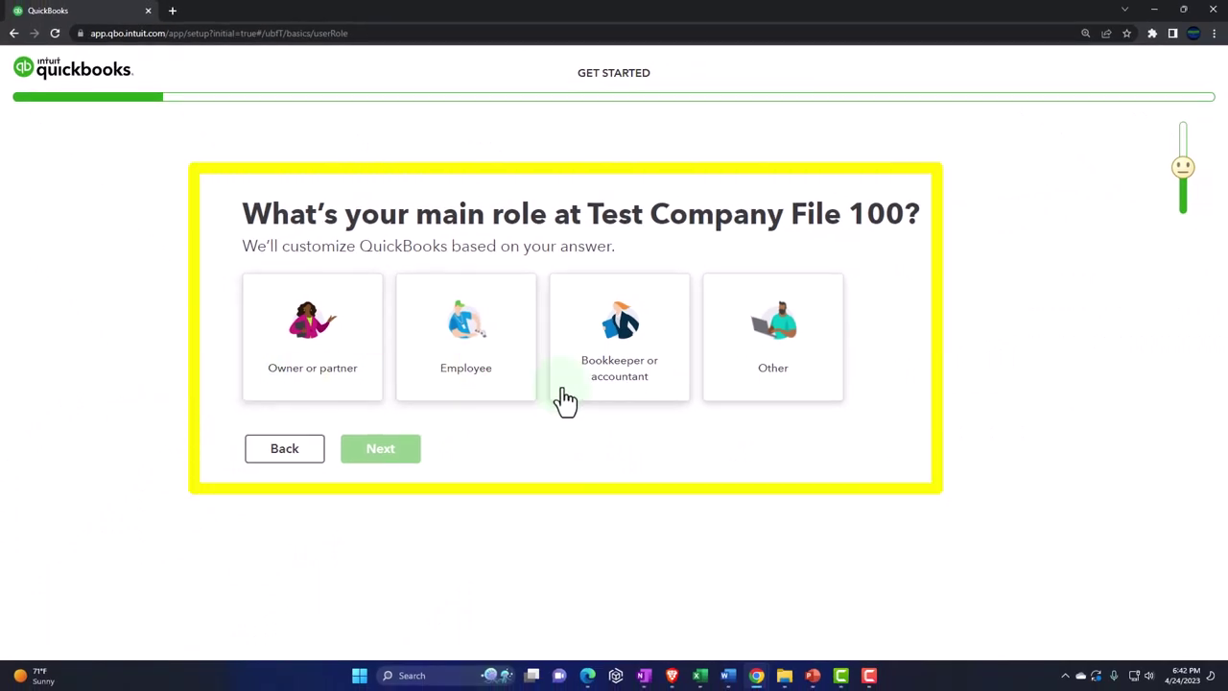
Choose 'Owner or partner' as the main role at Test Company File 100
left_click(335, 401)
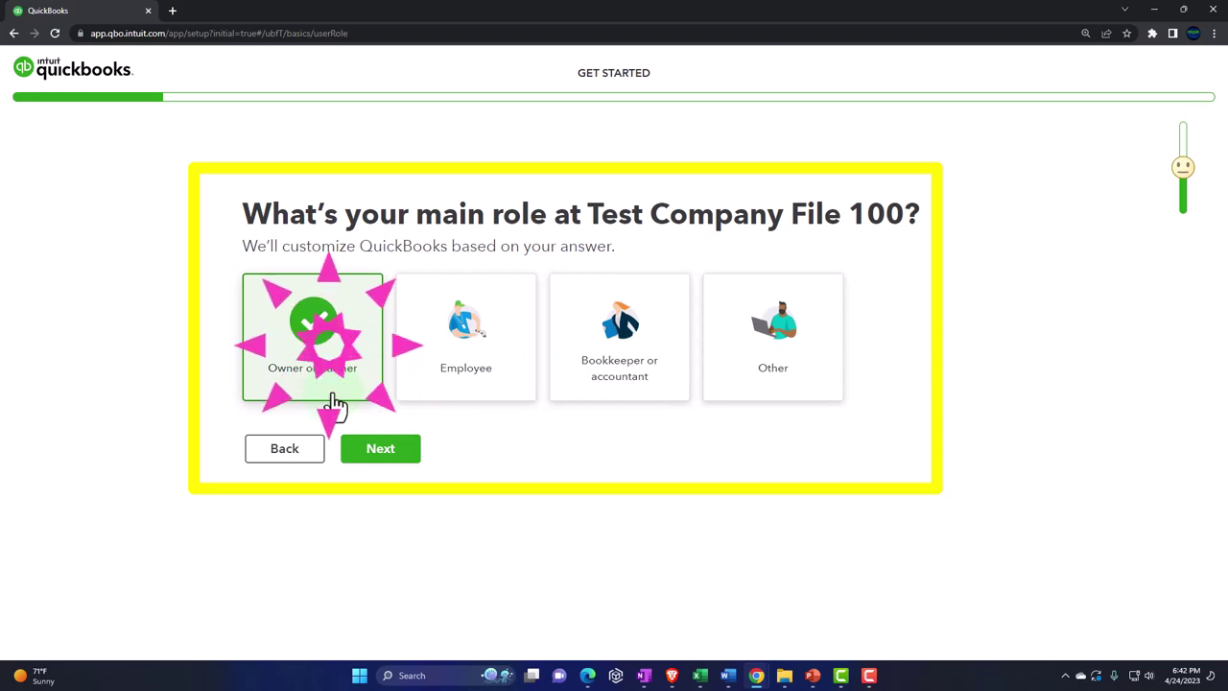
left_click(384, 458)
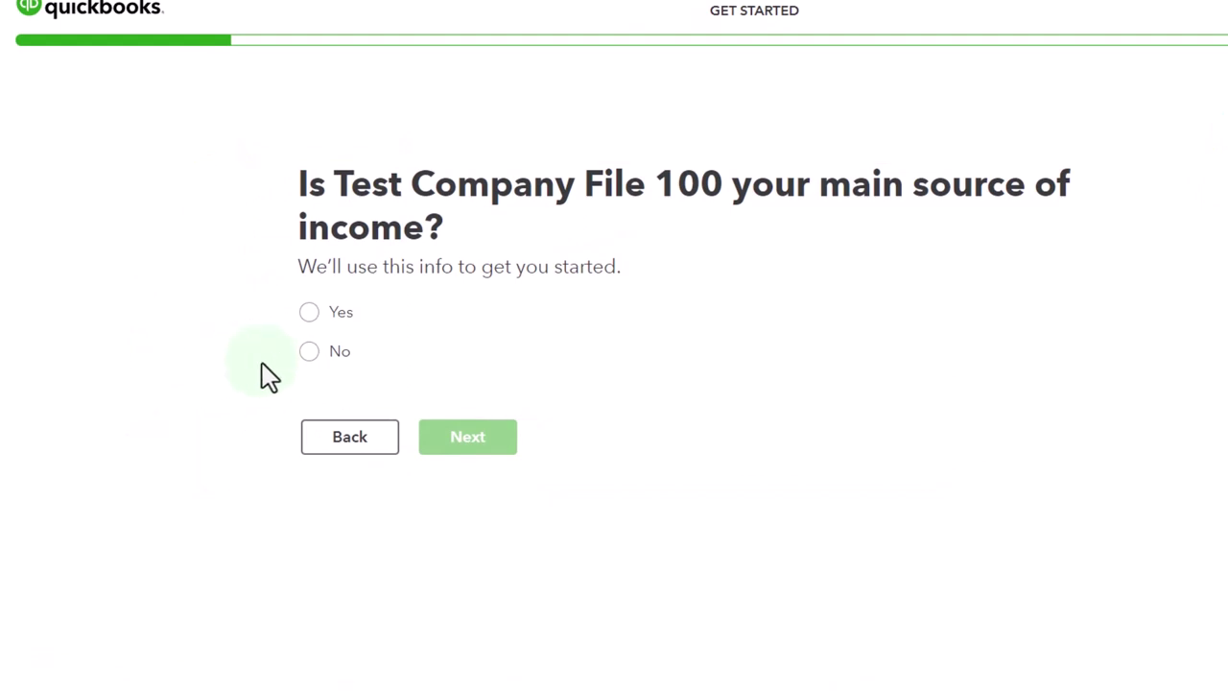
Answer No for main income source, keeping 'I own and run this business' selected
left_click(305, 353)
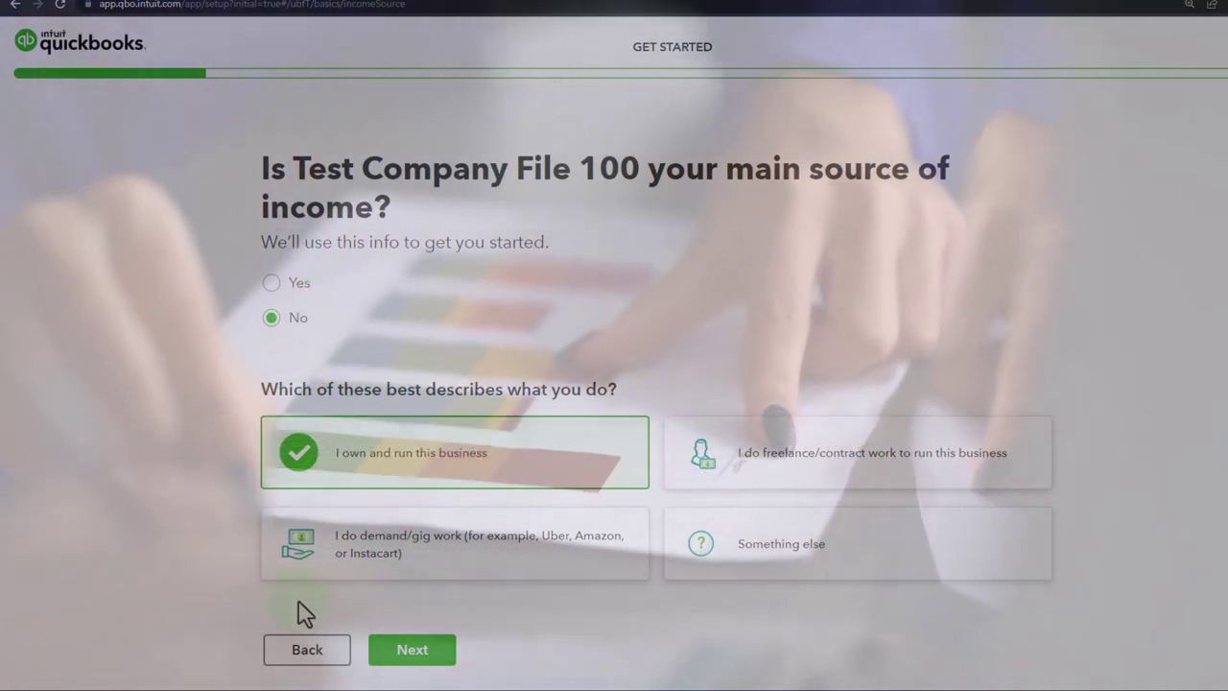
left_click(411, 659)
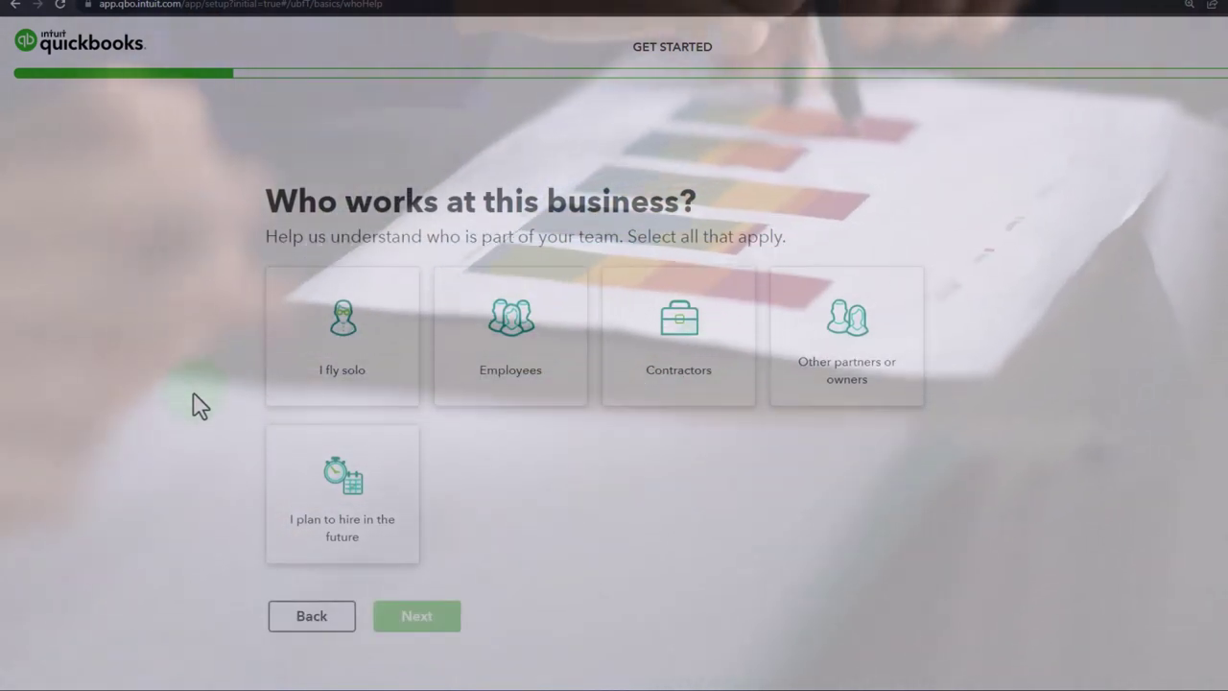
Choose 'I fly solo' for who works at the business
left_click(348, 370)
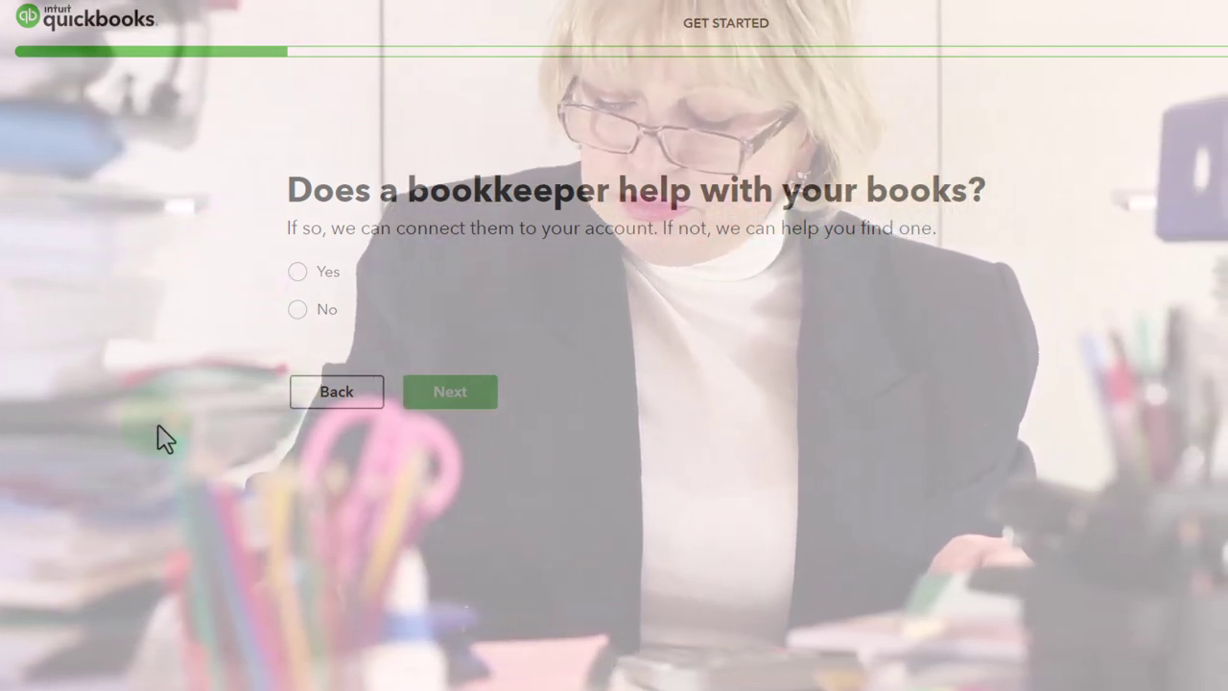
Answer No to whether a bookkeeper helps with the books
left_click(299, 311)
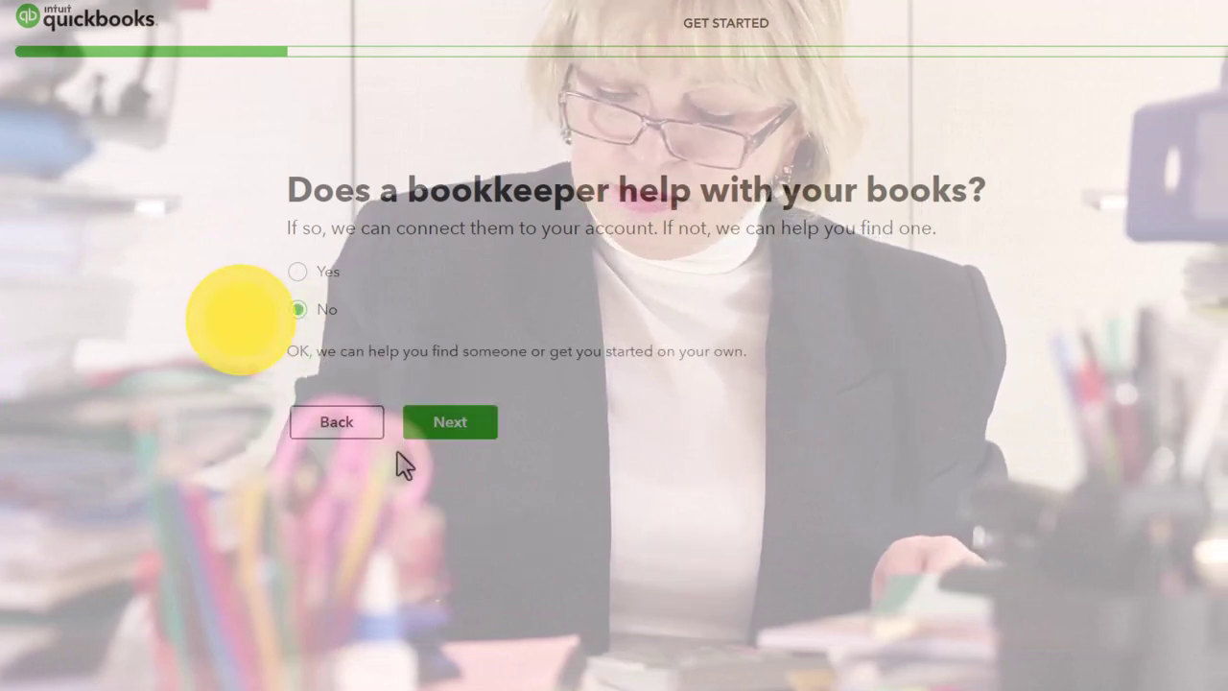
left_click(448, 431)
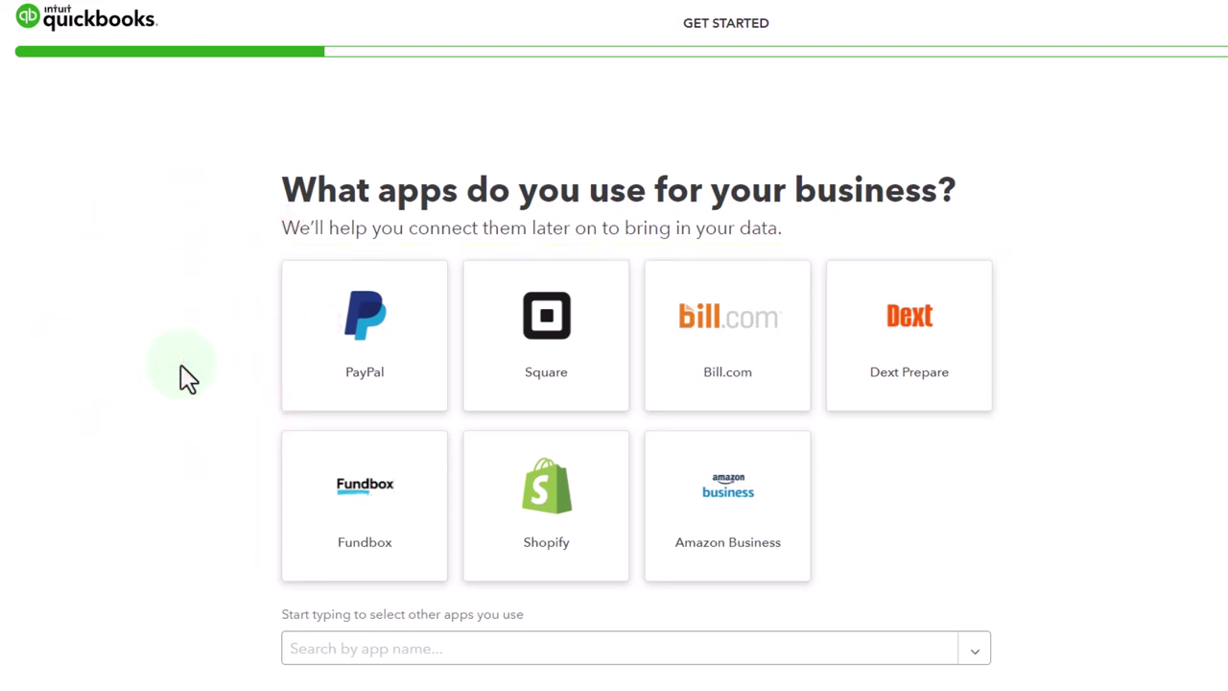
Skip the business apps question using 'Skip for now'
scroll(188, 377, "down", 1)
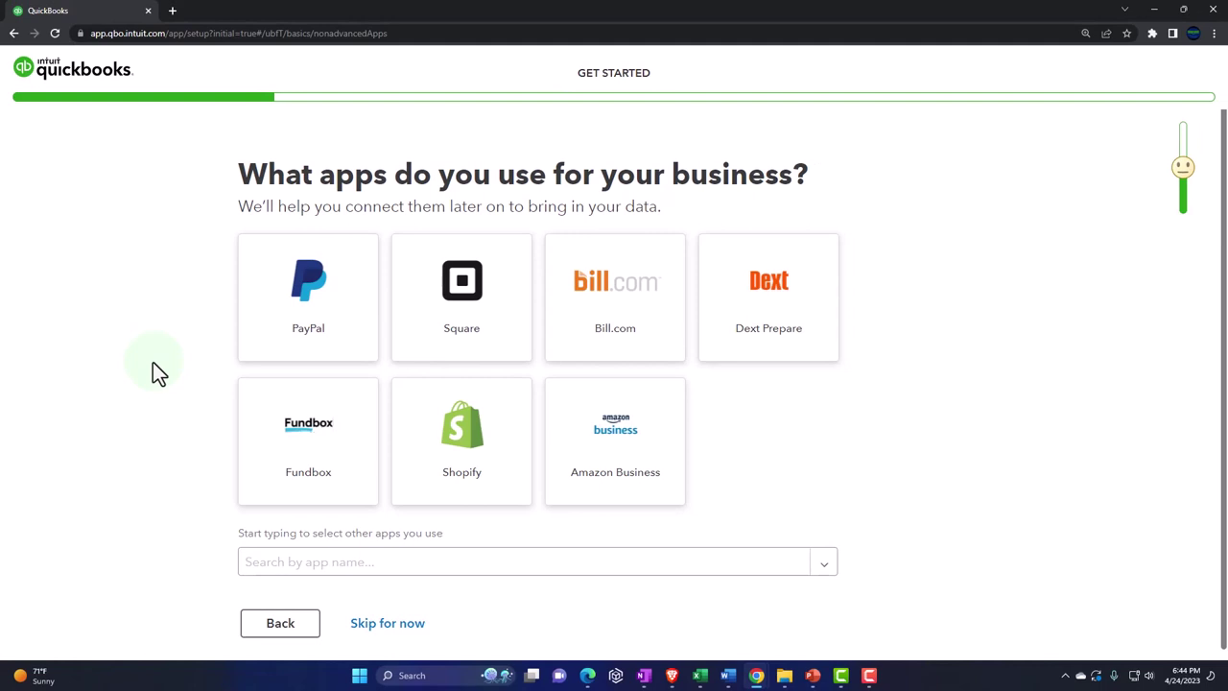
left_click(393, 626)
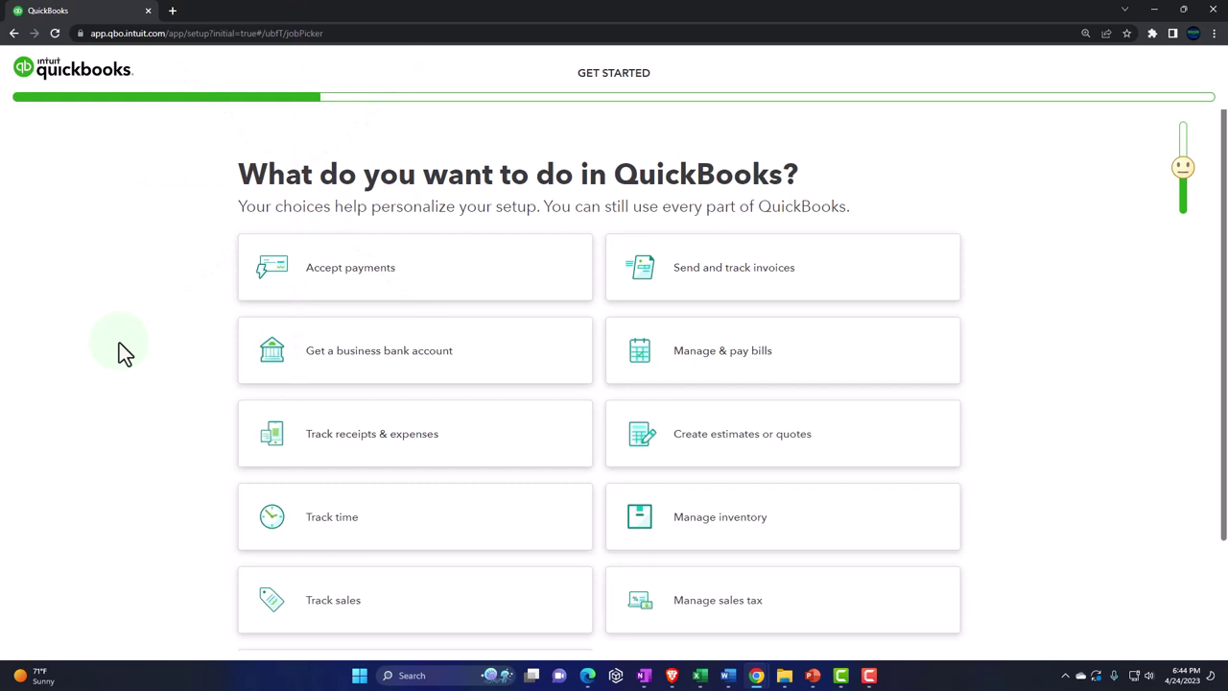
Select Accept payments, Get a business bank account, Track receipts & expenses, Track time and Track sales
left_click(353, 278)
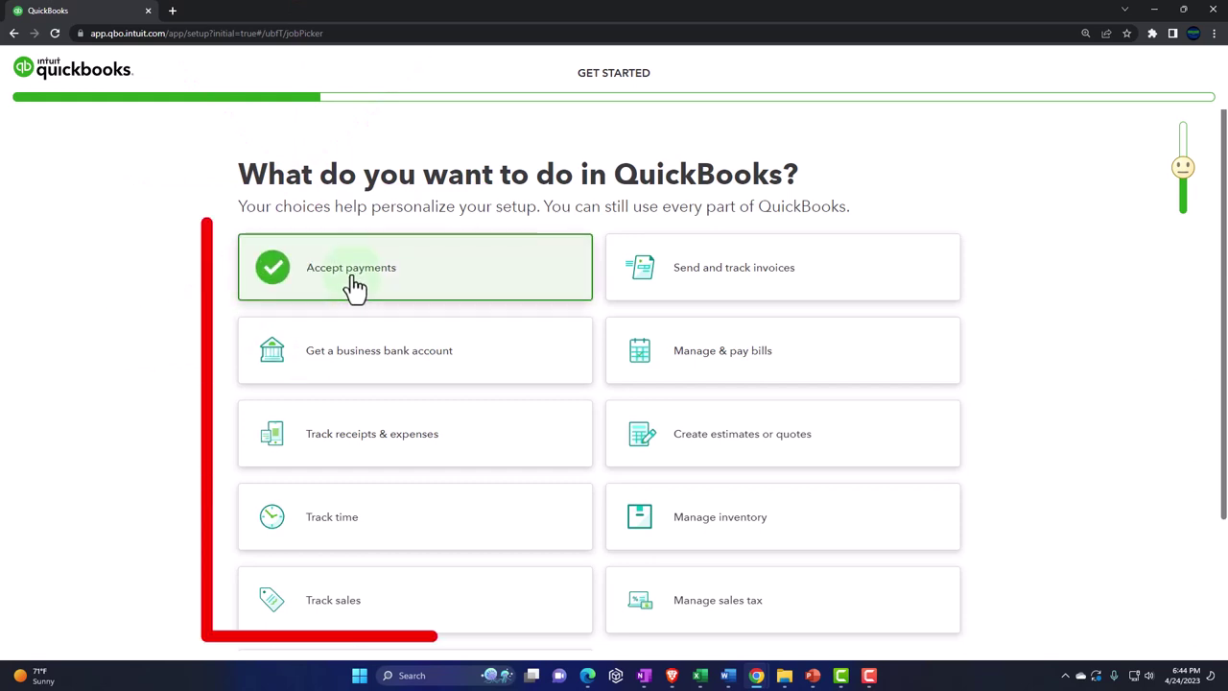
left_click(348, 368)
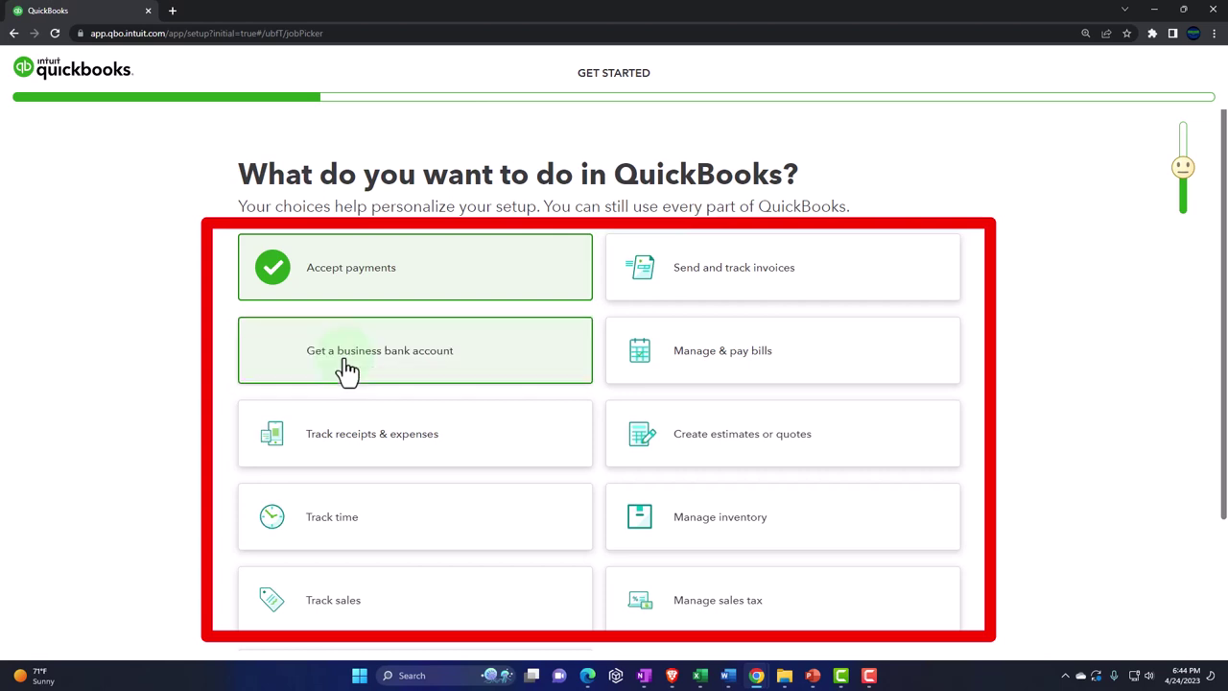
left_click(353, 461)
left_click(391, 528)
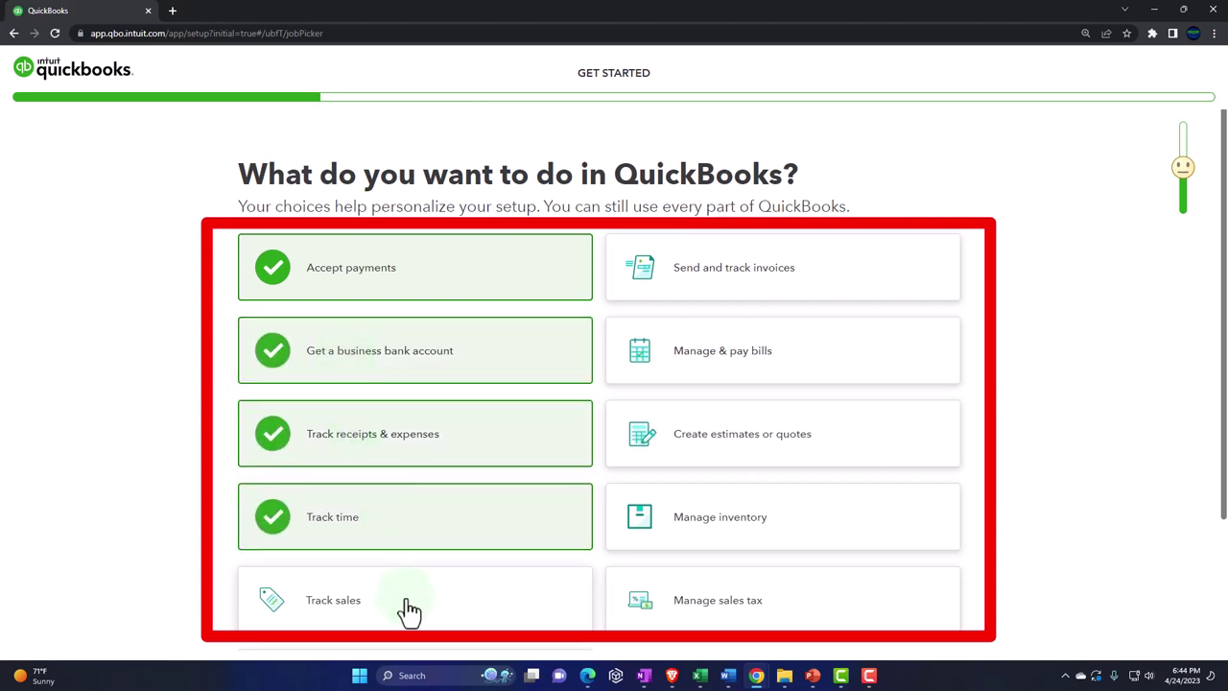
left_click(410, 611)
Select Send and track invoices, Manage & pay bills, Create estimates or quotes, Manage inventory and Manage sales tax
left_click(825, 273)
left_click(832, 365)
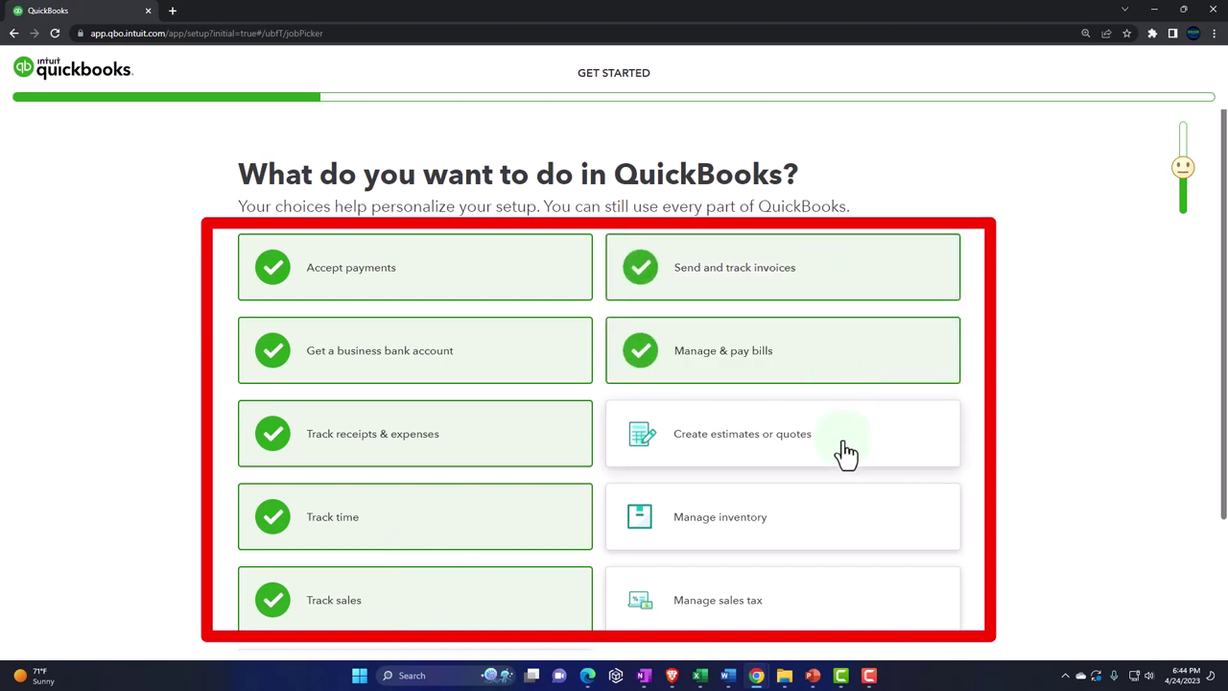
left_click(846, 454)
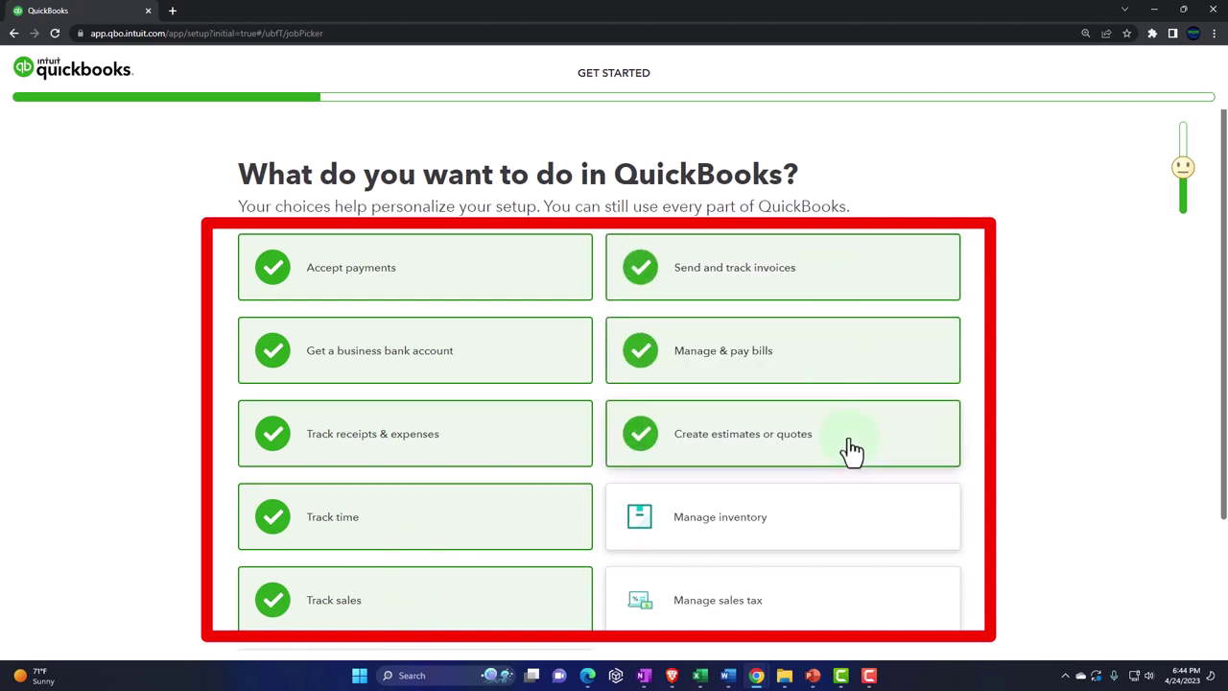
left_click(858, 527)
scroll(864, 537, "down", 1)
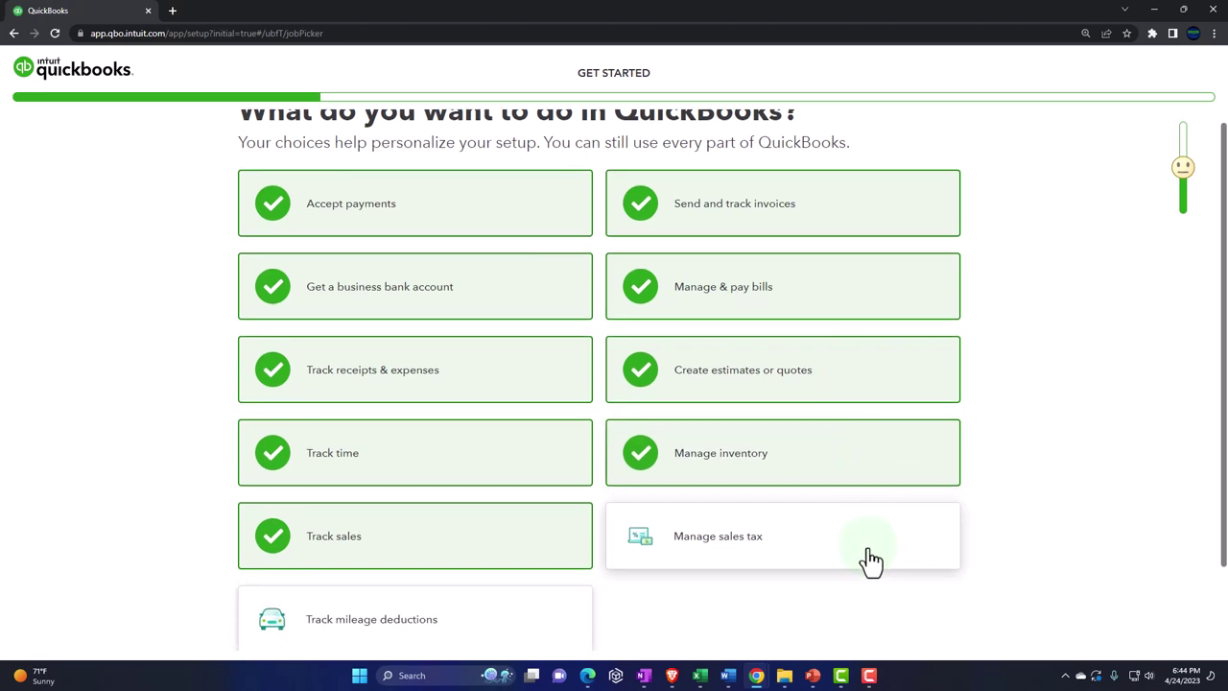
left_click(870, 559)
scroll(862, 561, "down", 1)
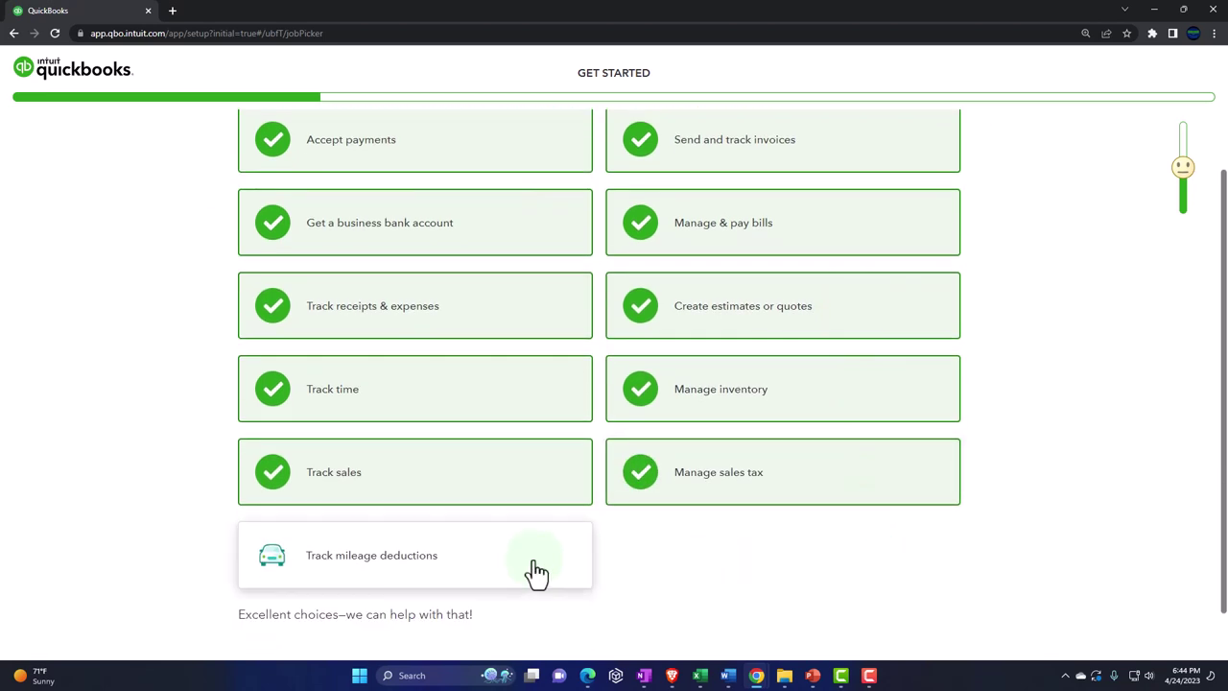
scroll(129, 563, "down", 1)
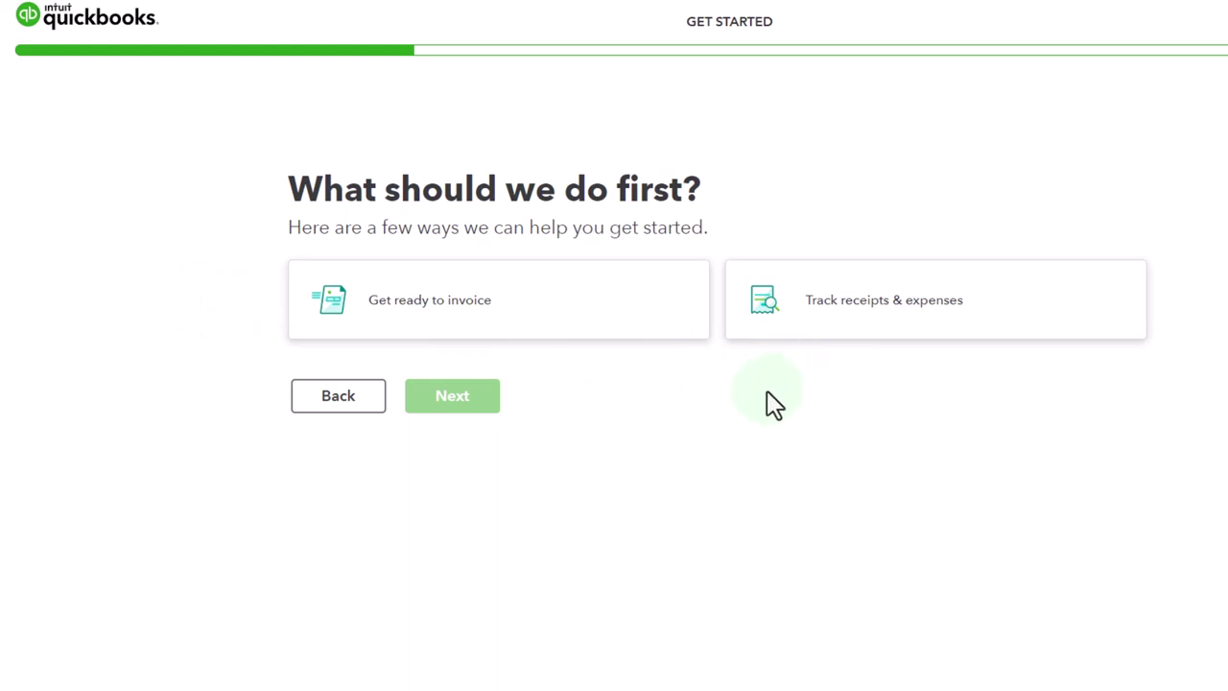
Choose 'Get ready to invoice' as the first task and continue to the invoices page
left_click(485, 446)
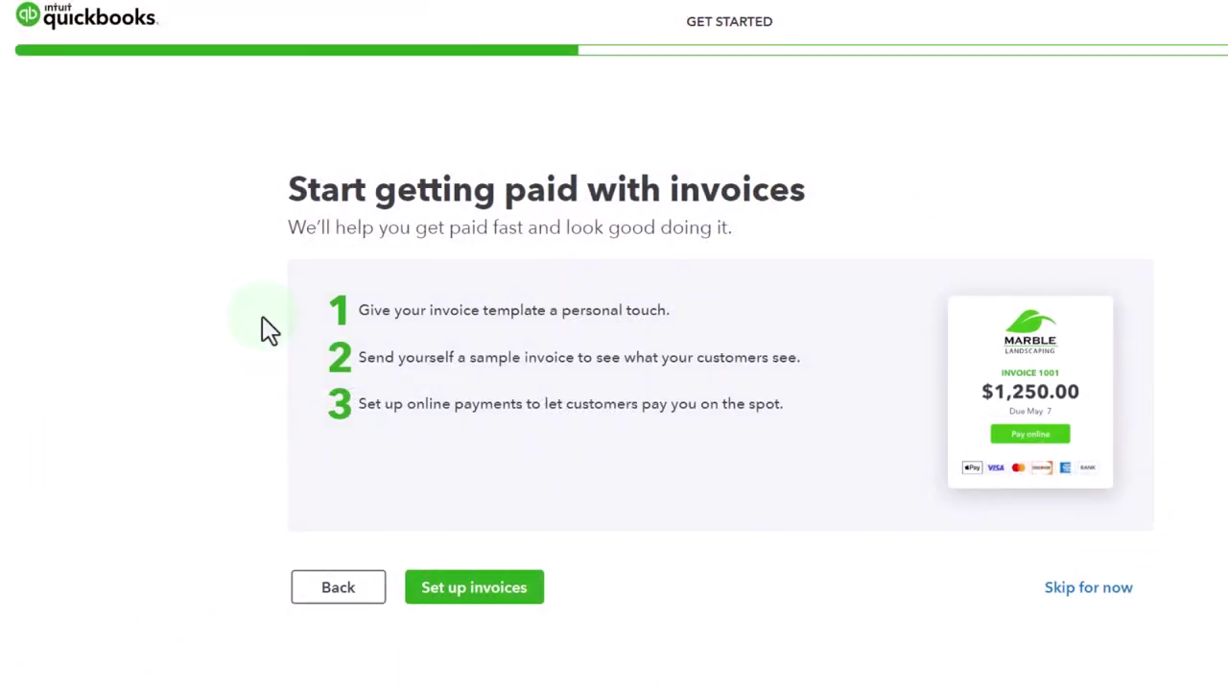
Skip invoice setup and pass the mobile app page to reach the company homepage
left_click(285, 345)
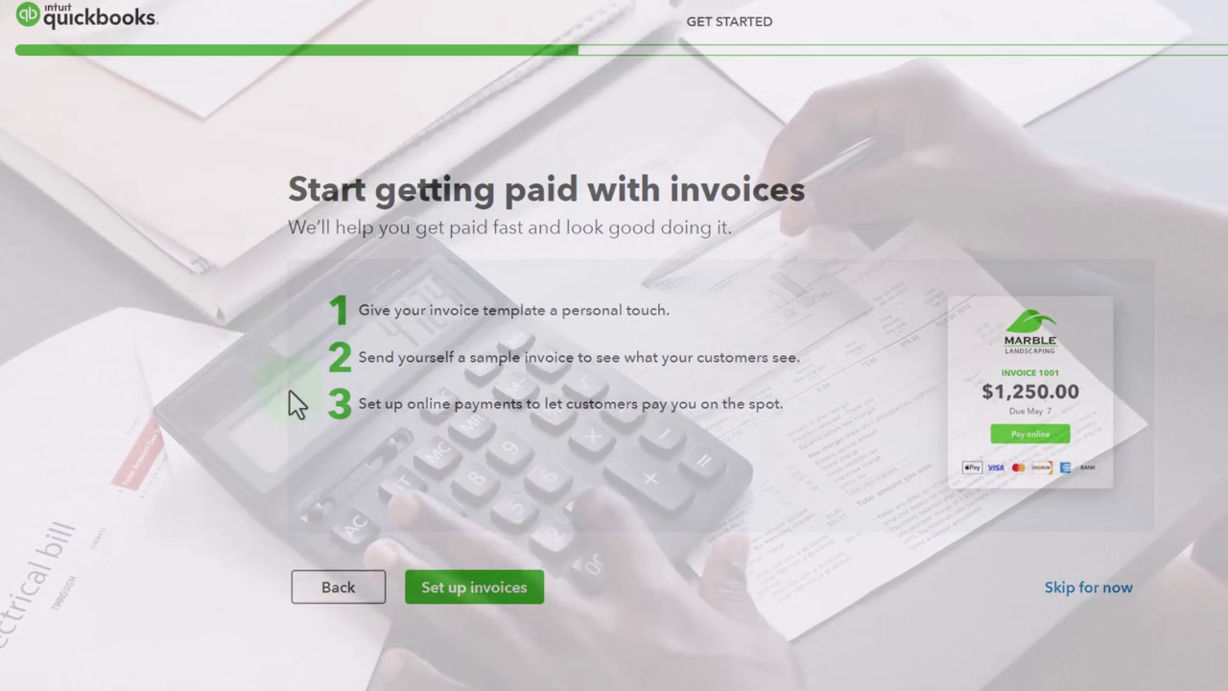
left_click(290, 406)
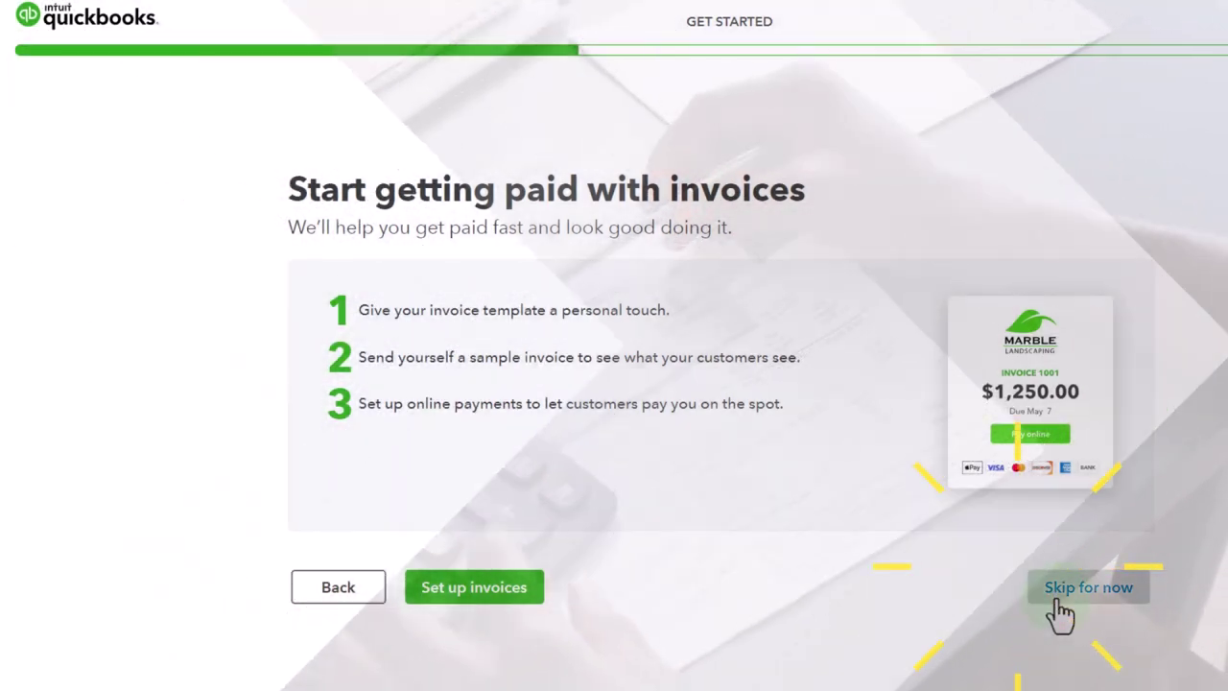
left_click(1058, 602)
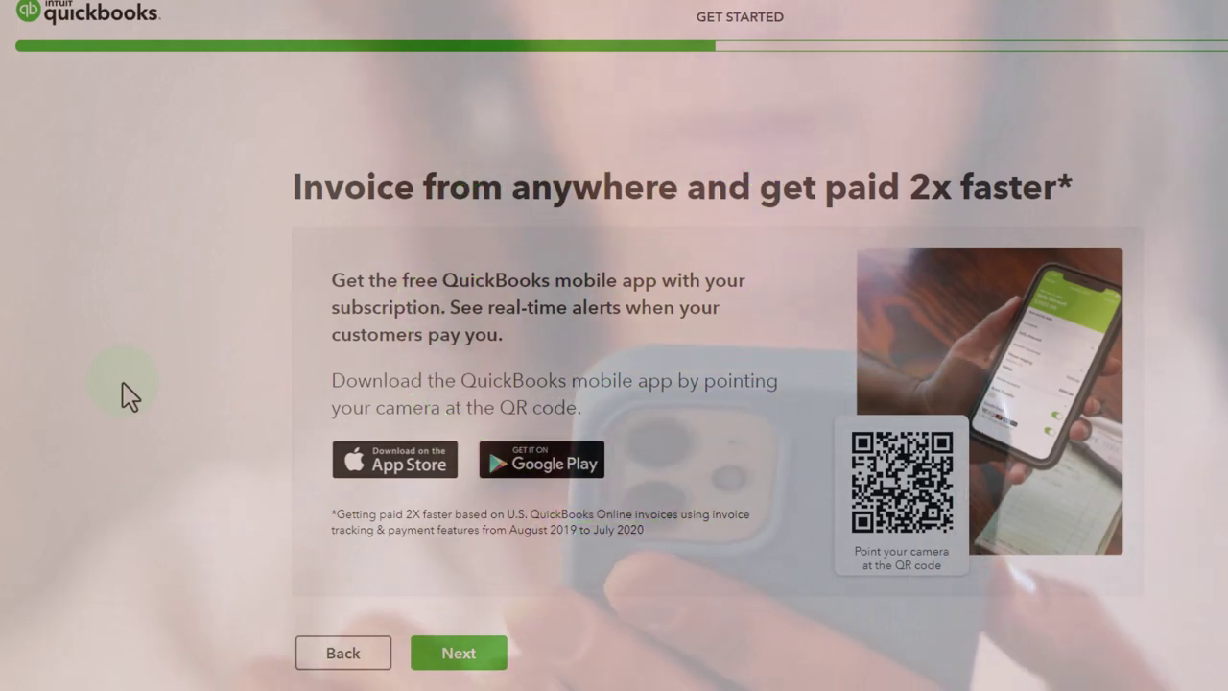
left_click(450, 662)
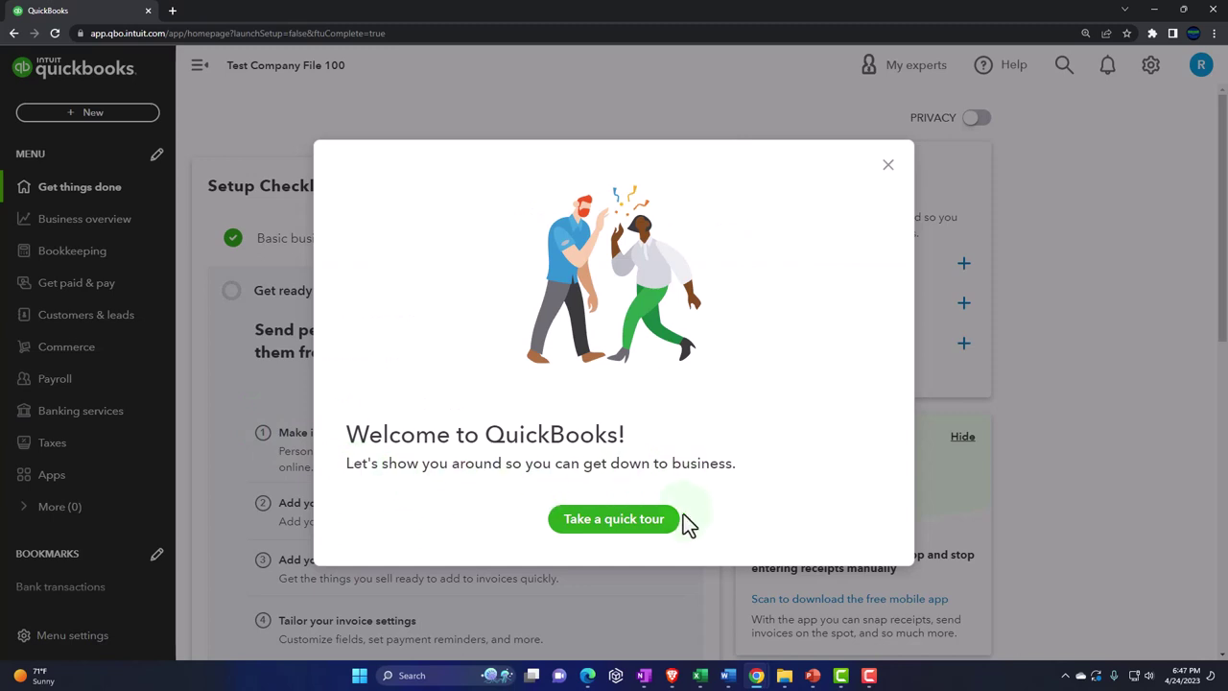
Dismiss the Welcome to QuickBooks tour and scroll through the Setup Checklist items
left_click(897, 165)
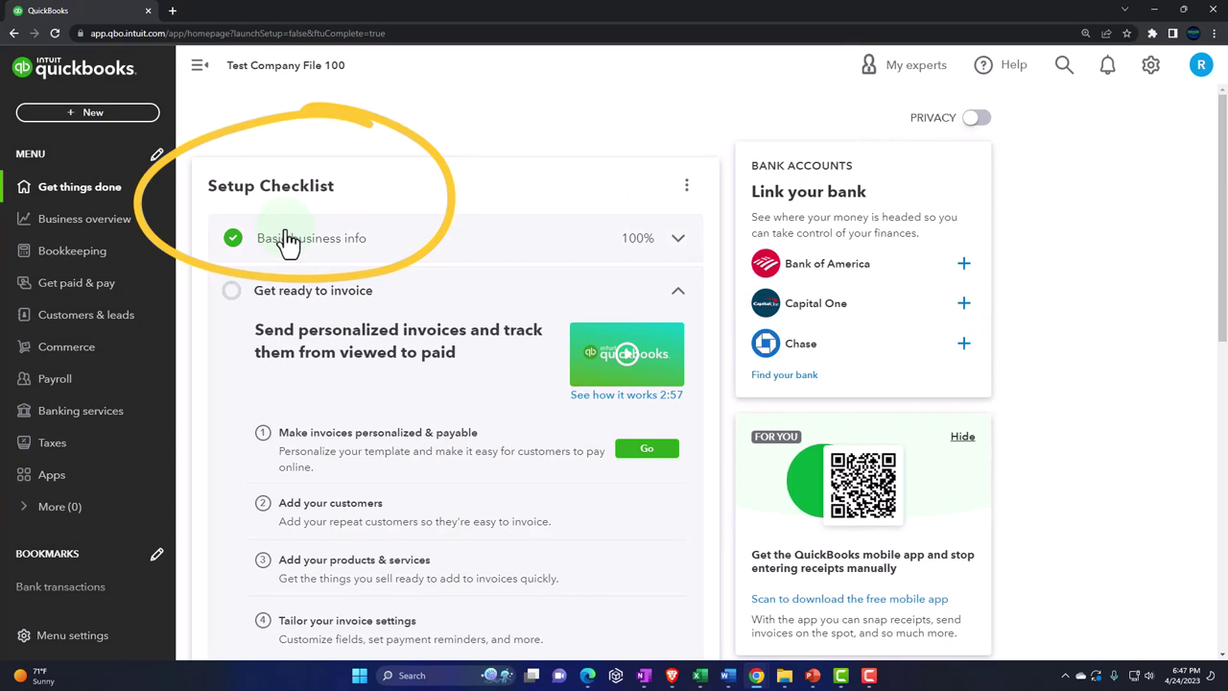
scroll(384, 378, "down", 3)
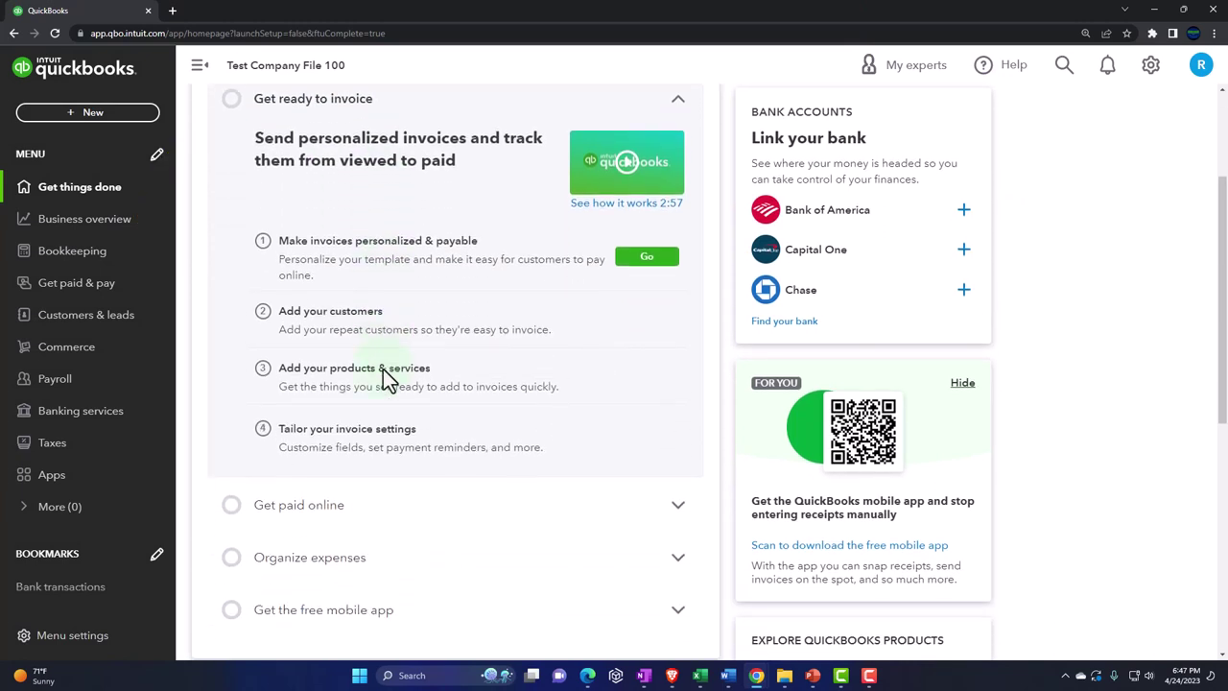
scroll(384, 380, "down", 1)
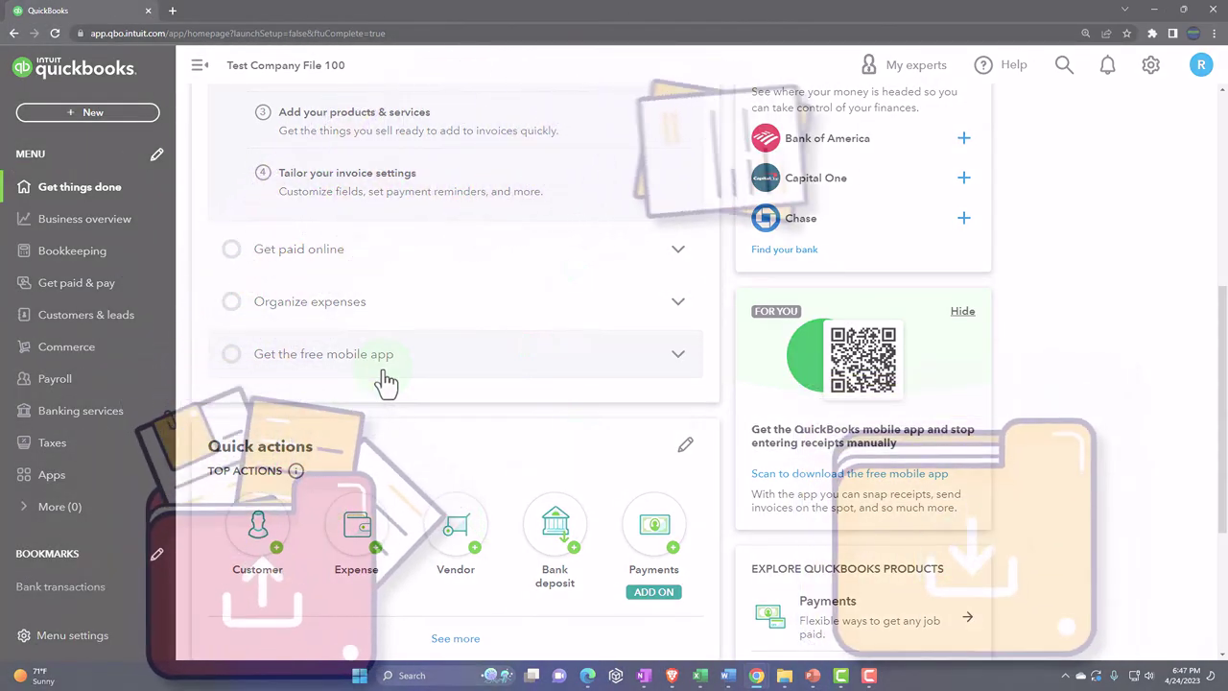
scroll(385, 380, "up", 4)
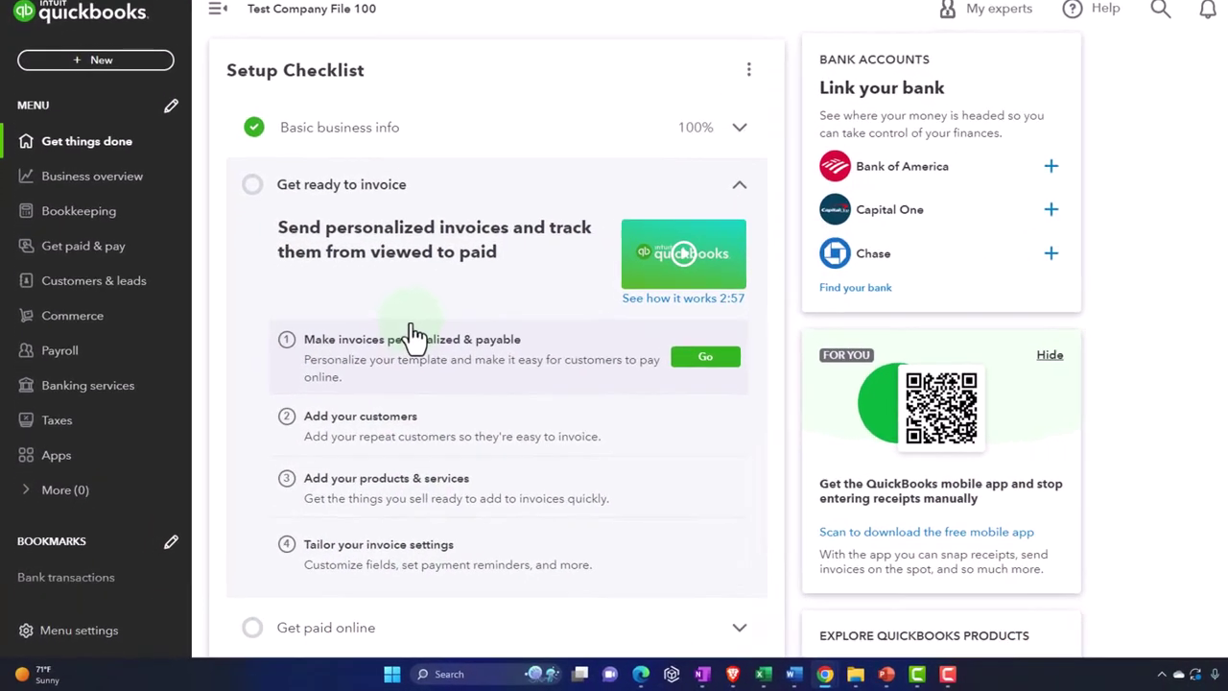
left_click(378, 361)
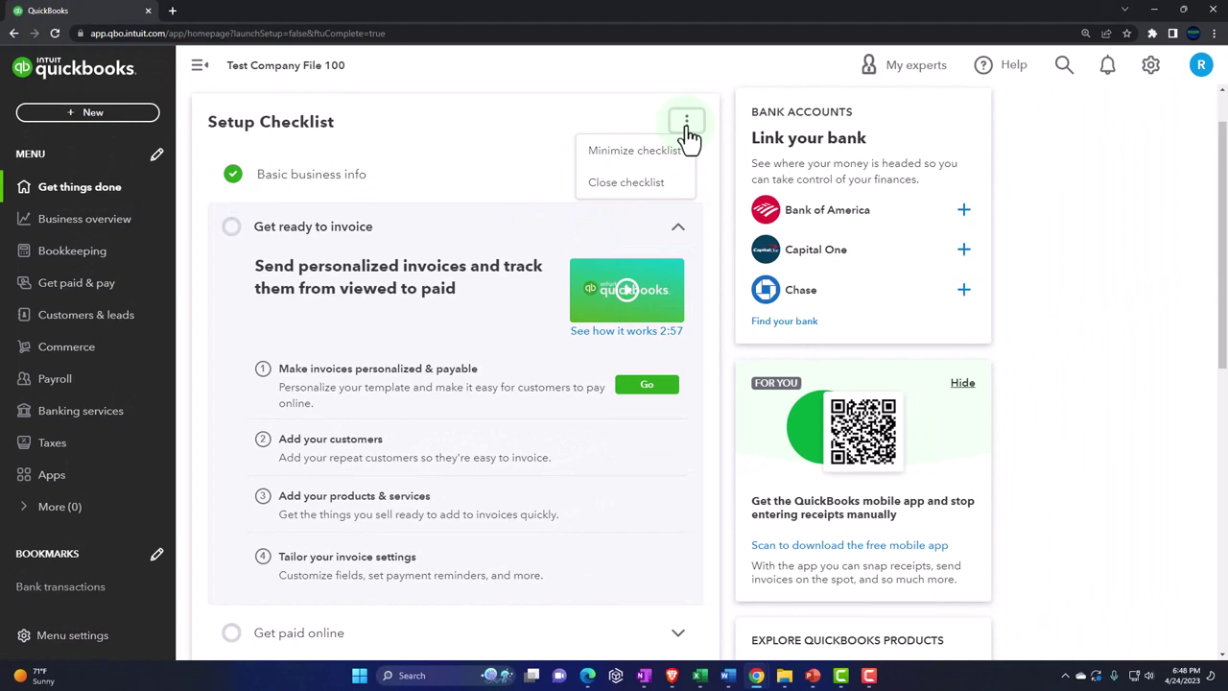
Close the Setup Checklist and confirm in the 'Done setting up?' dialog
left_click(639, 183)
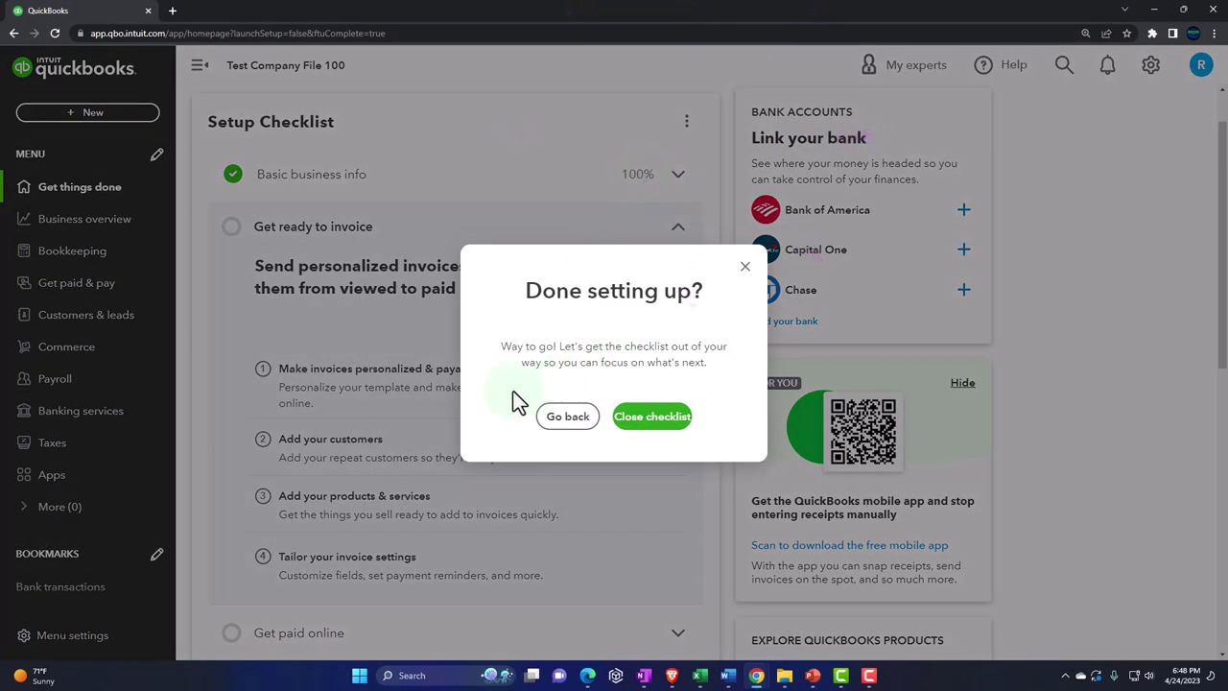
left_click(650, 418)
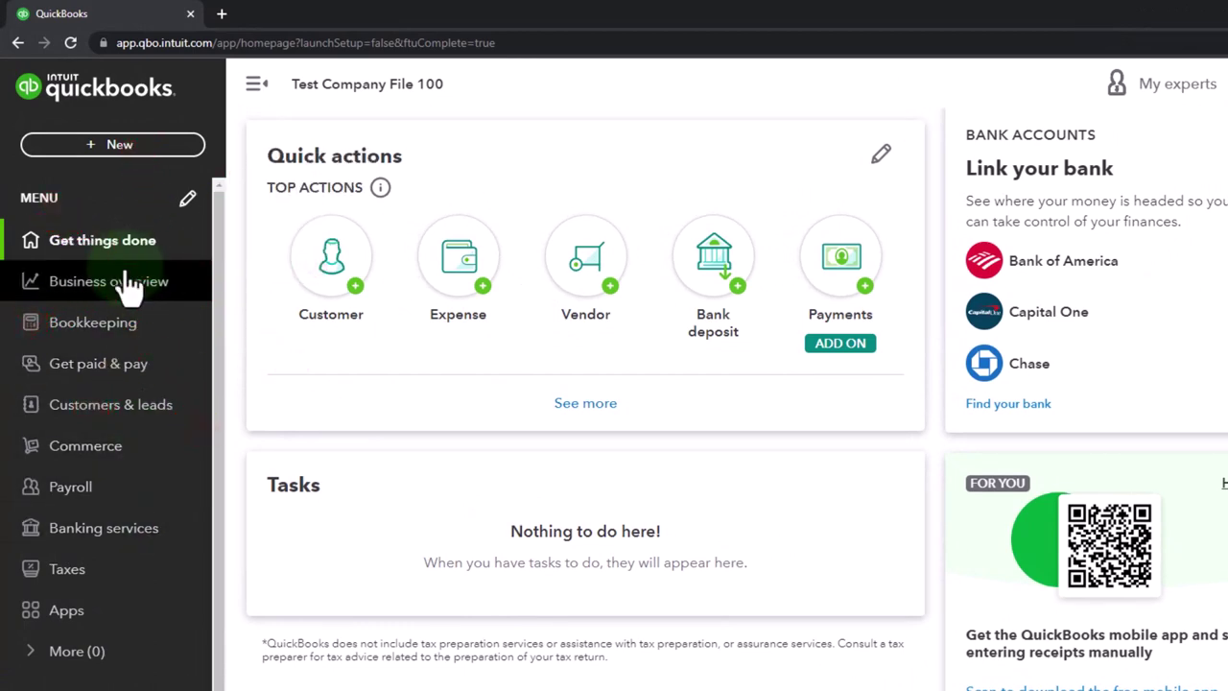
left_click(116, 147)
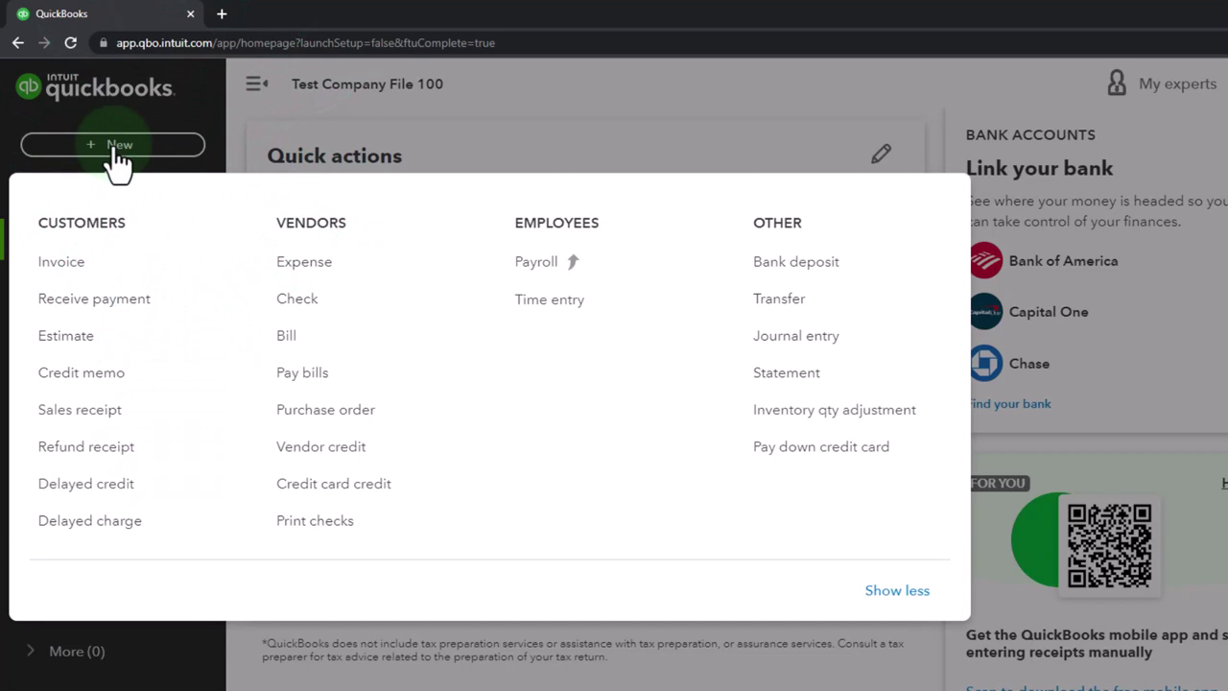
left_click(112, 145)
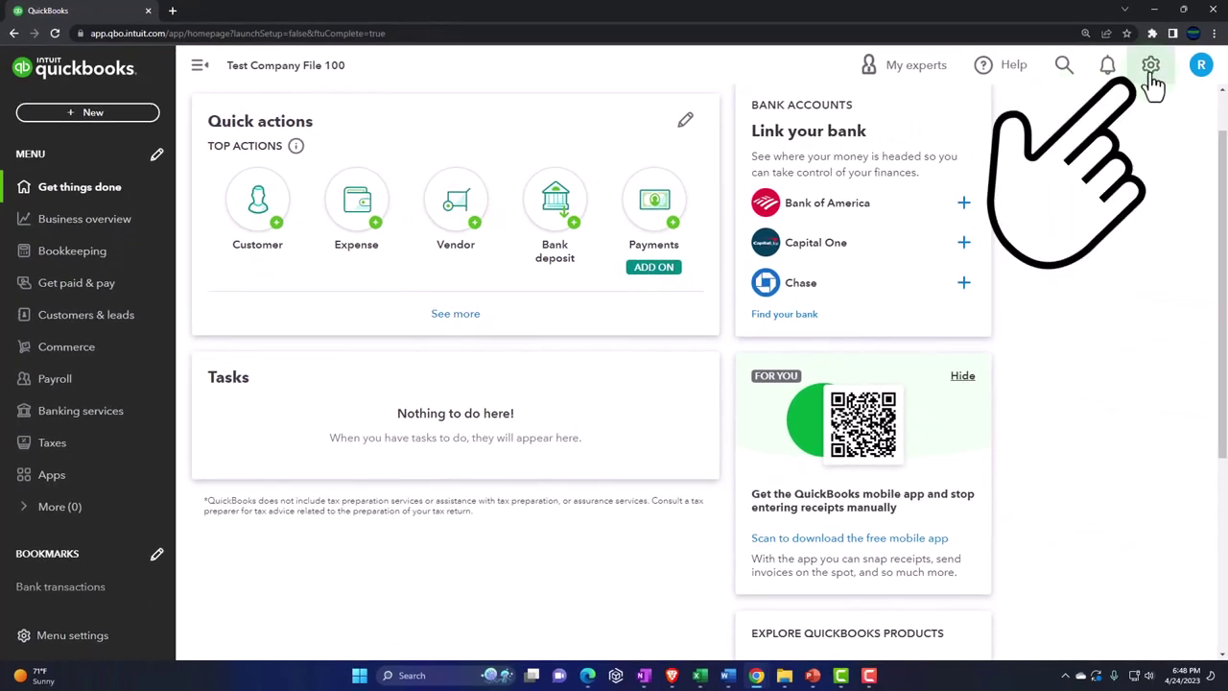
Open the gear settings menu showing Your Company, Lists, Tools and Profile options
left_click(1151, 69)
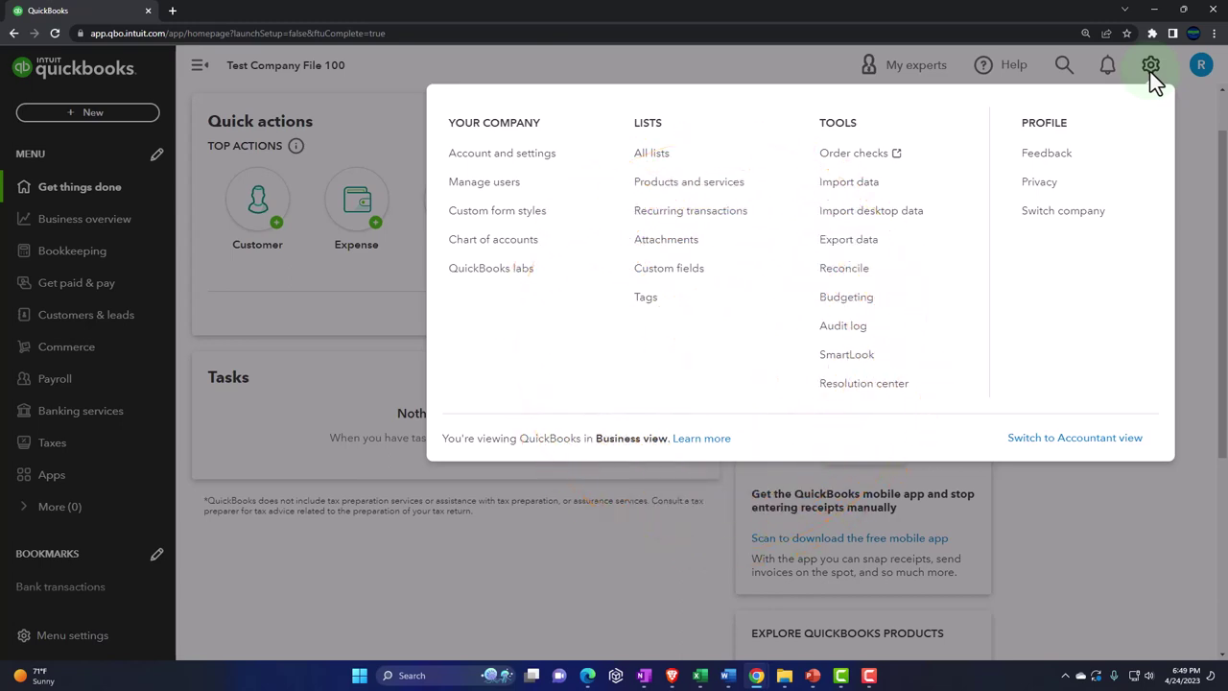
left_click(1151, 71)
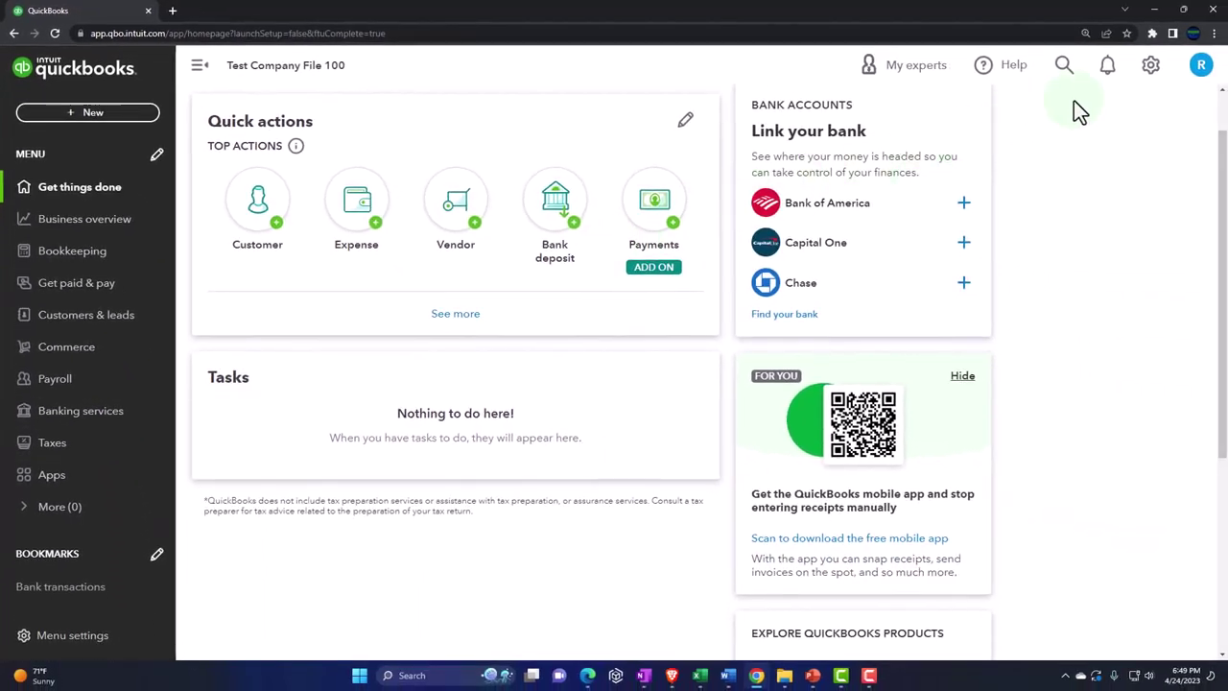
left_click(1148, 73)
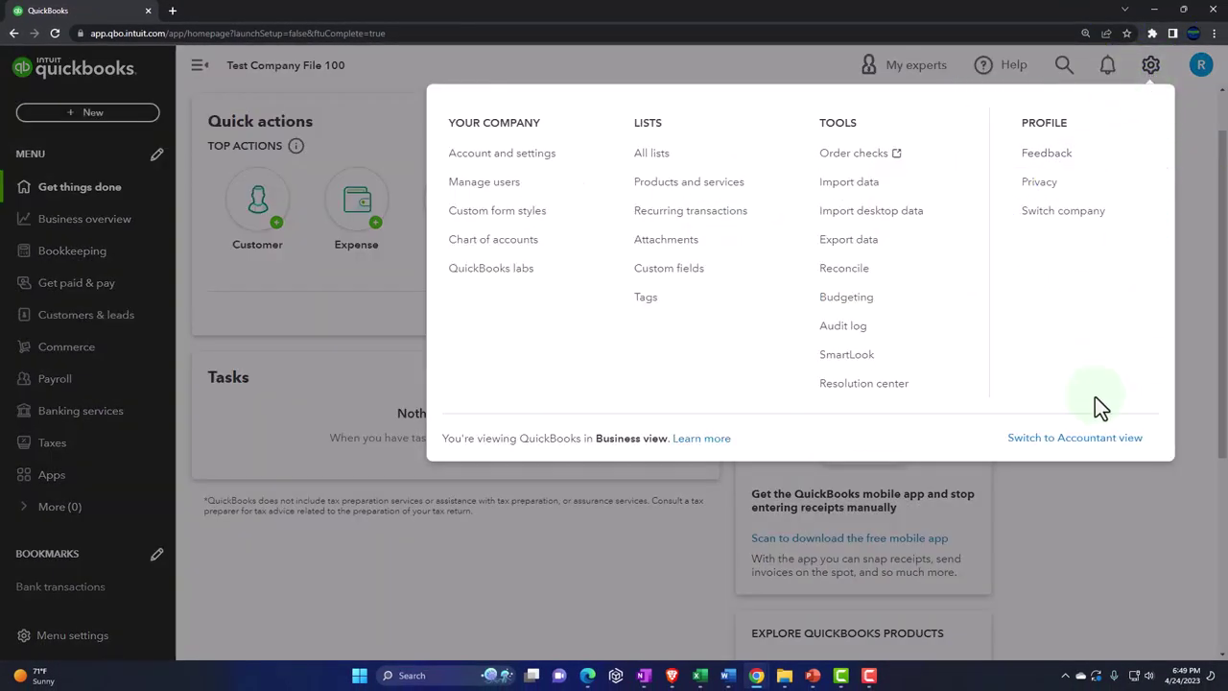
Switch the file to Accountant view, dismiss its notice, and reopen the gear settings menu
left_click(1123, 440)
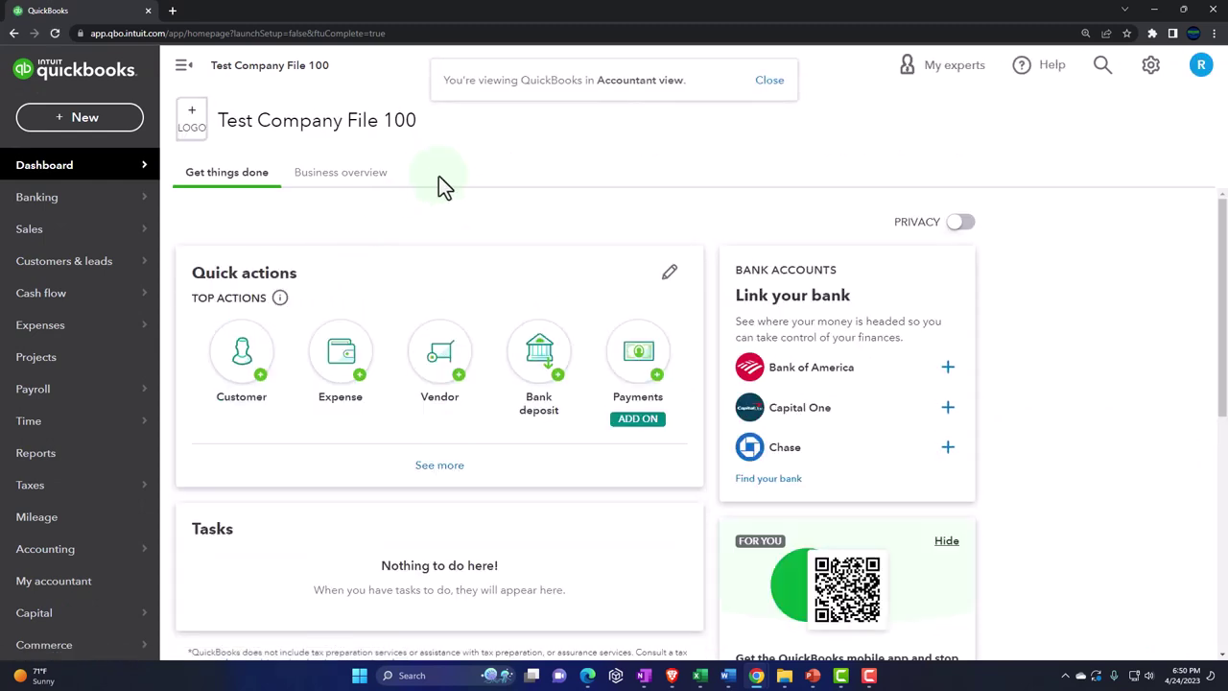
left_click(771, 83)
mouse_move(112, 177)
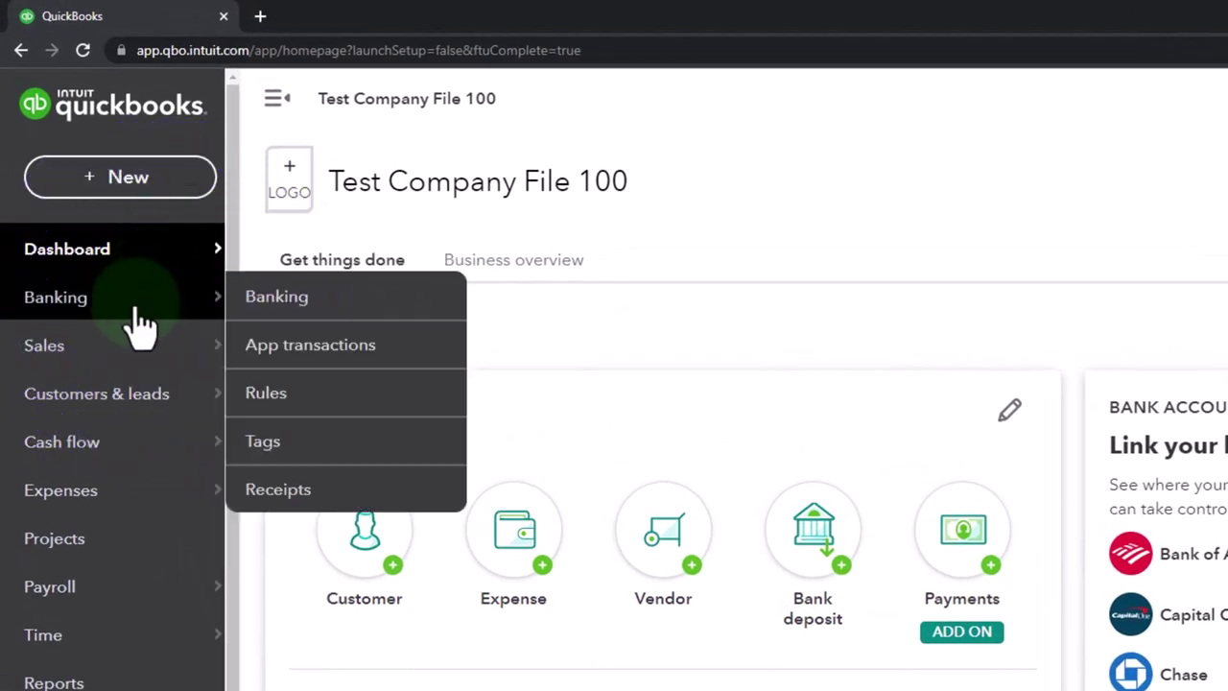
mouse_move(132, 353)
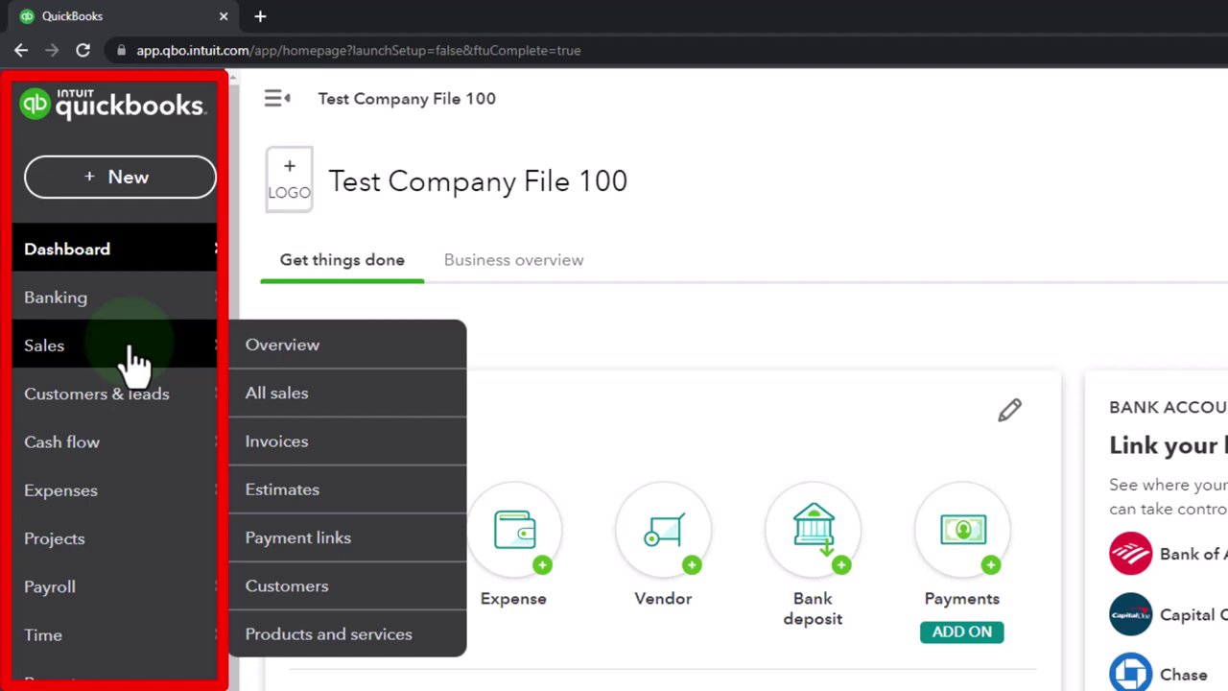
mouse_move(120, 403)
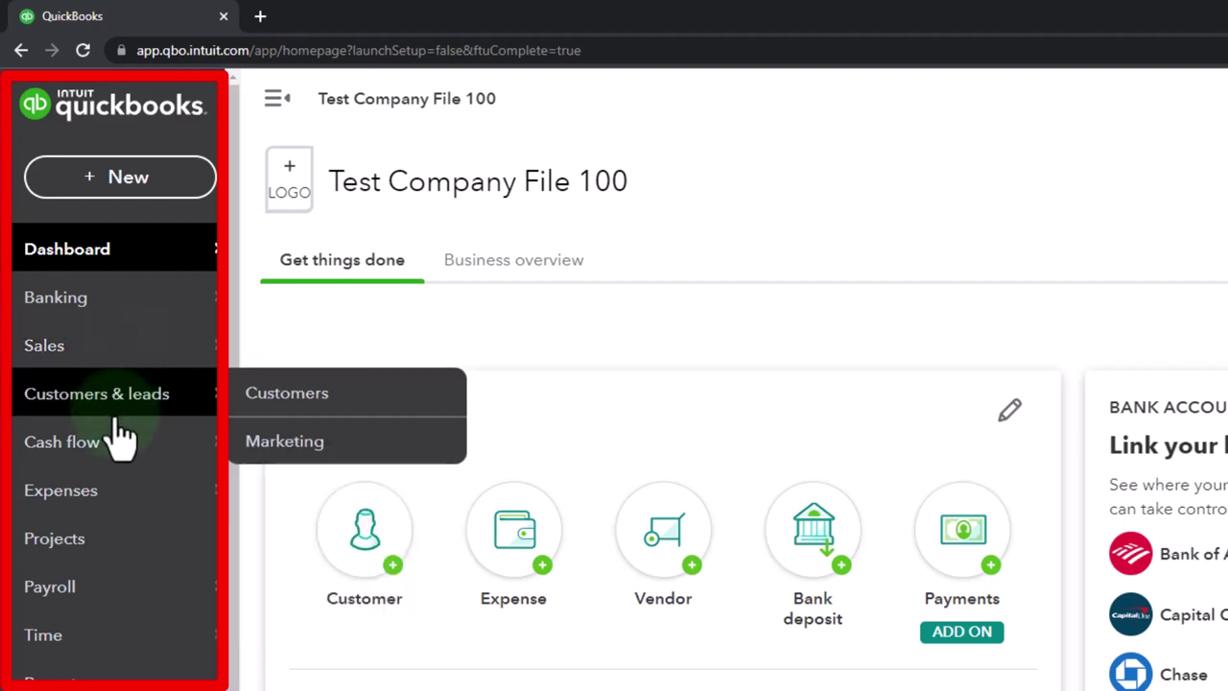
mouse_move(120, 503)
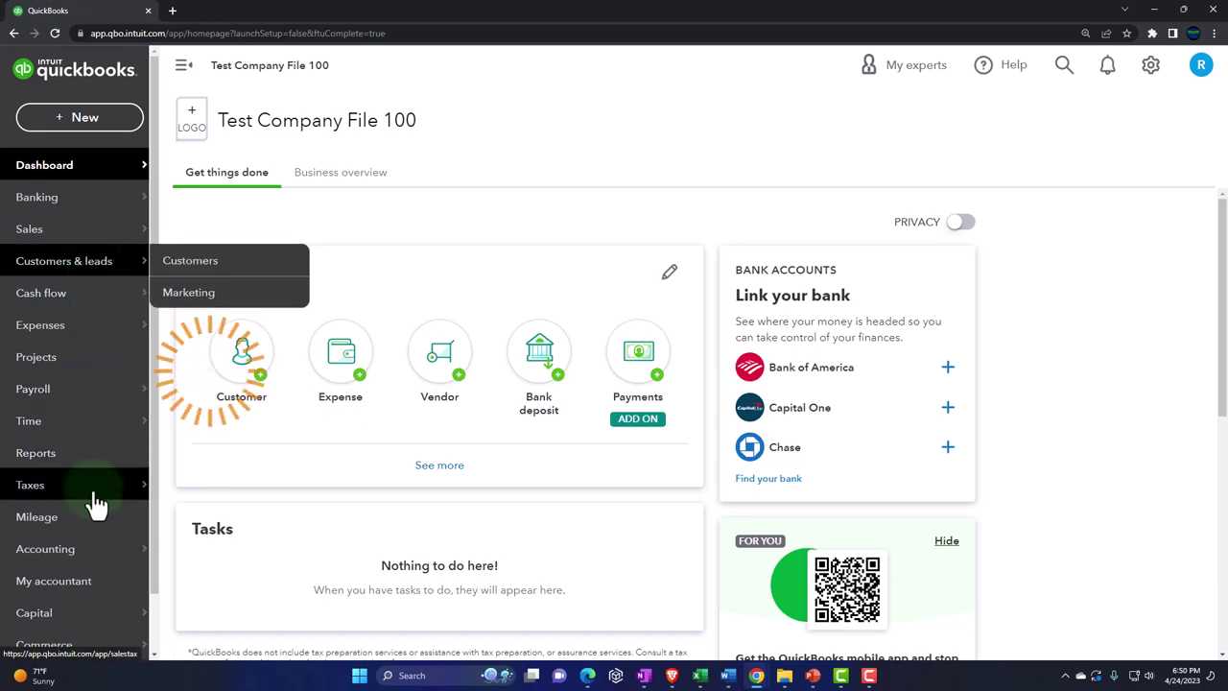
mouse_move(97, 547)
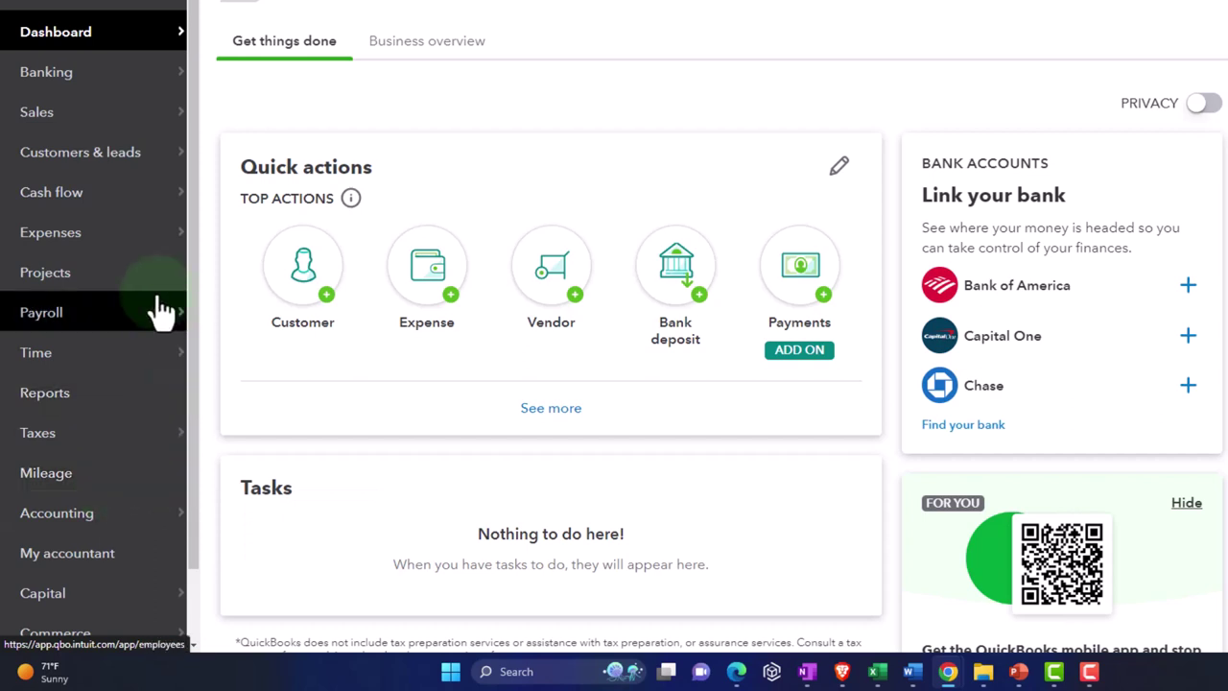
mouse_move(78, 123)
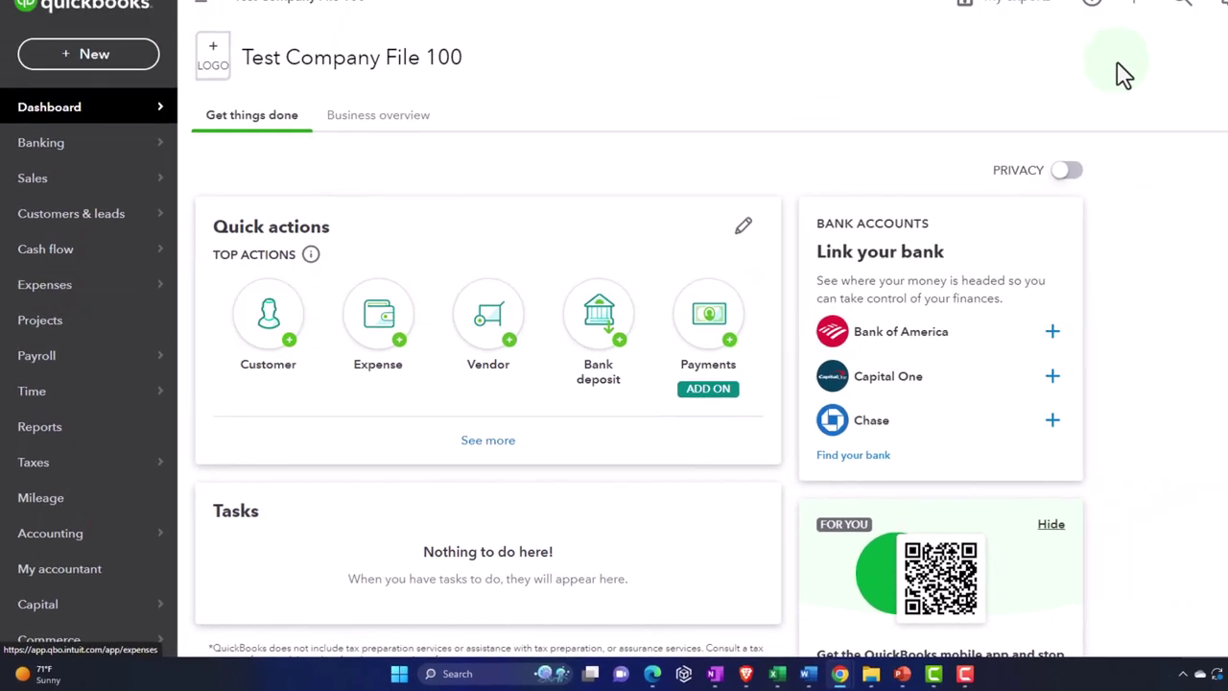
left_click(1149, 65)
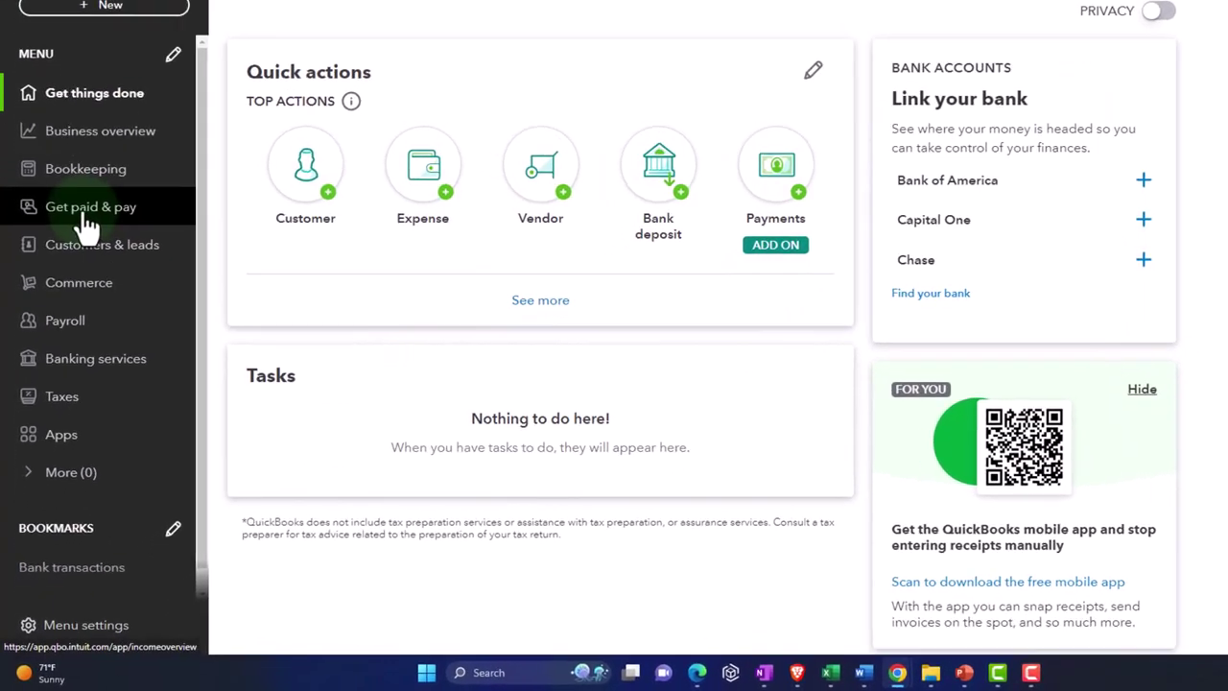
Browse the Get paid & pay section, ending on its overview with $0.00 income this month
left_click(77, 278)
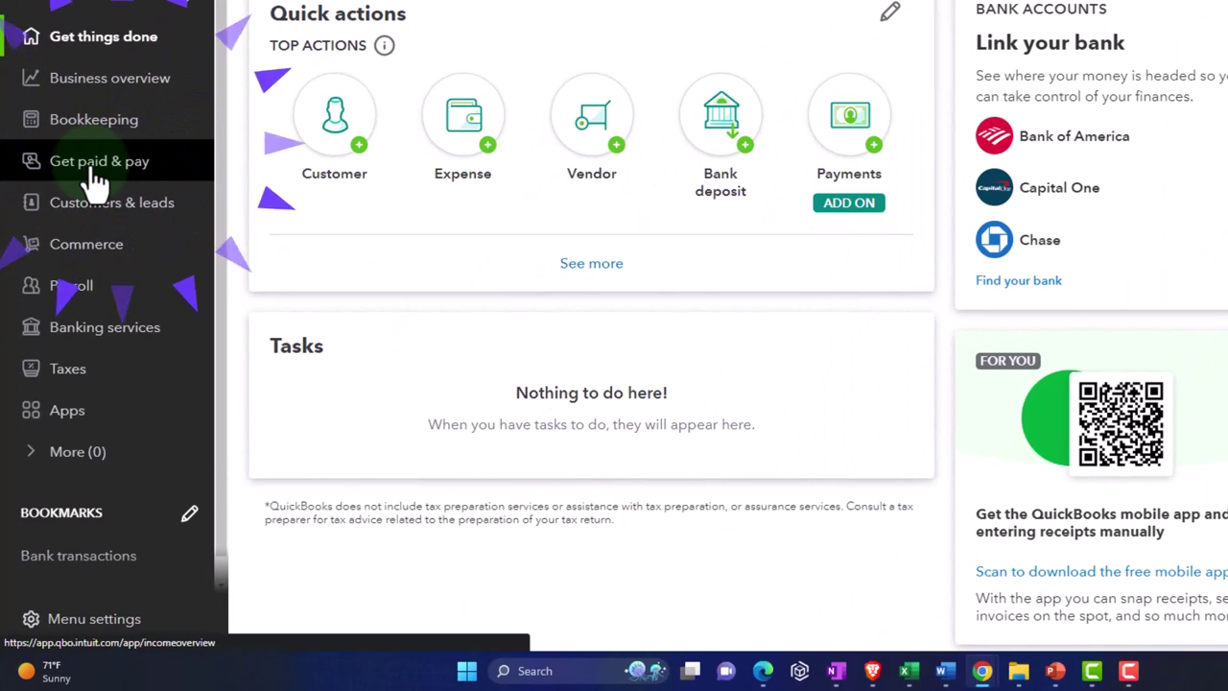
left_click(96, 180)
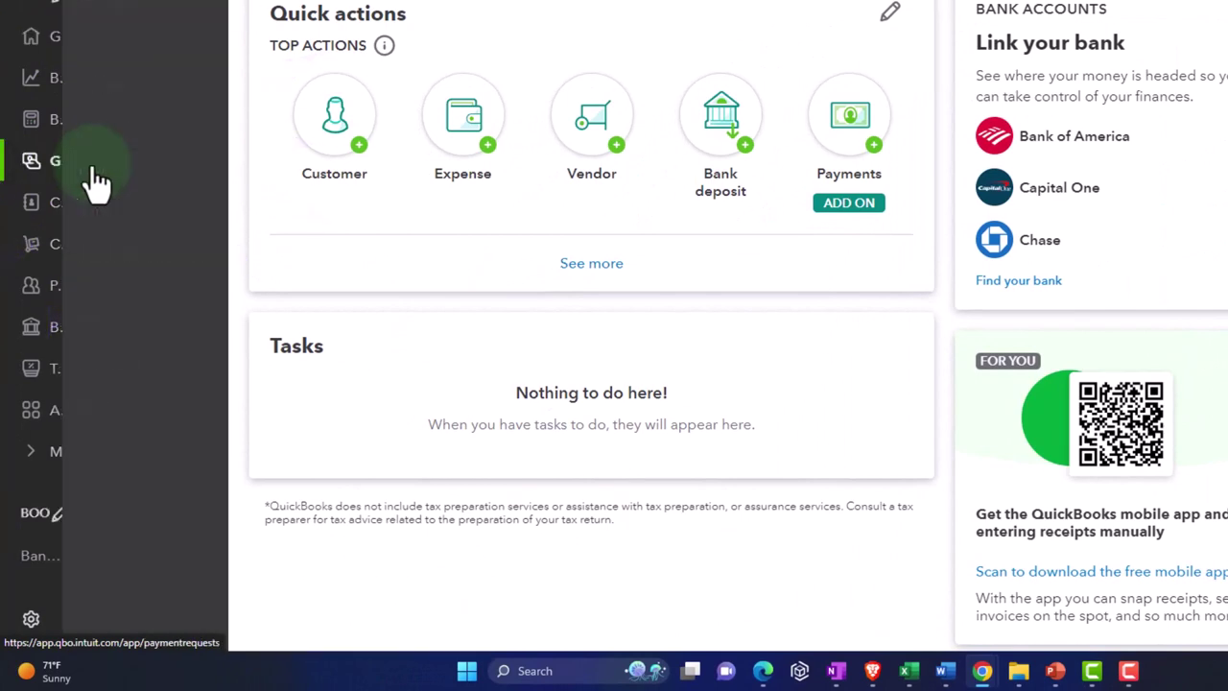
left_click(124, 115)
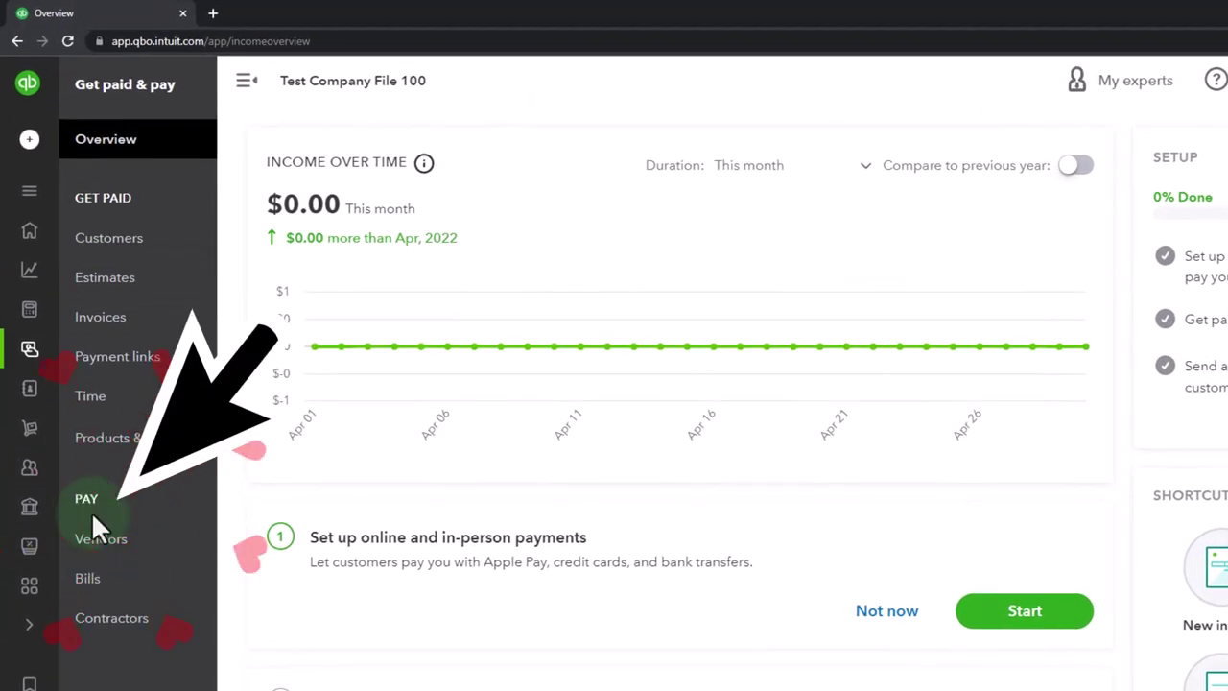
left_click(30, 238)
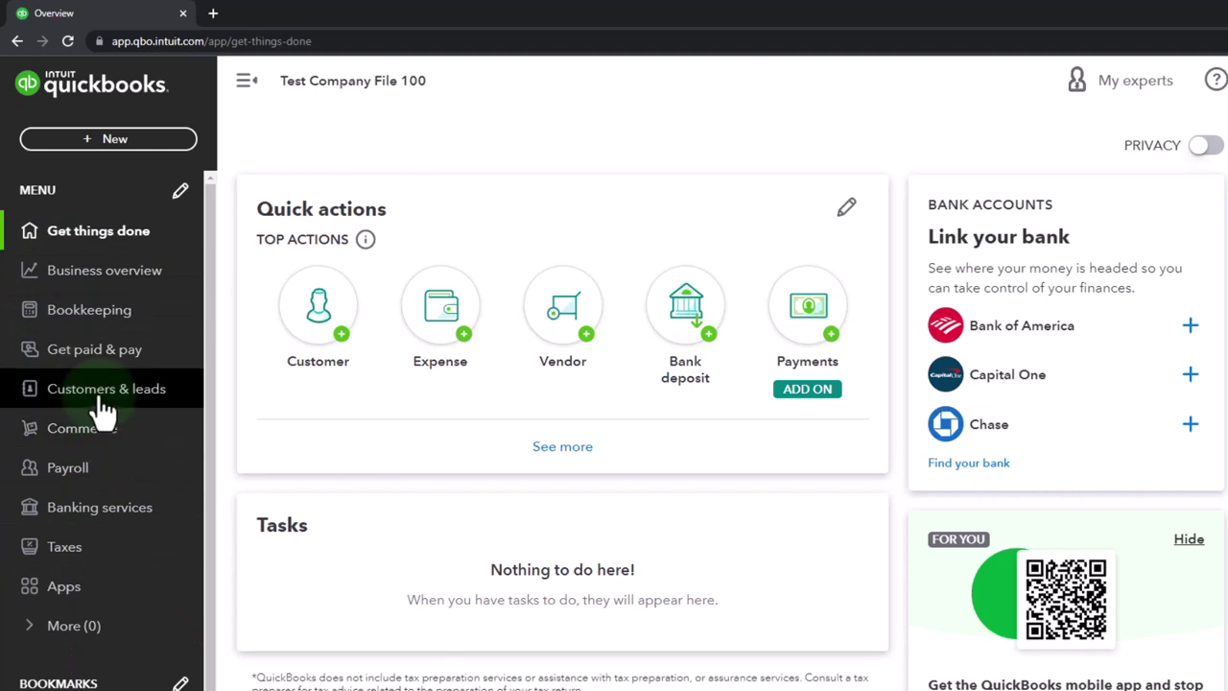
left_click(82, 353)
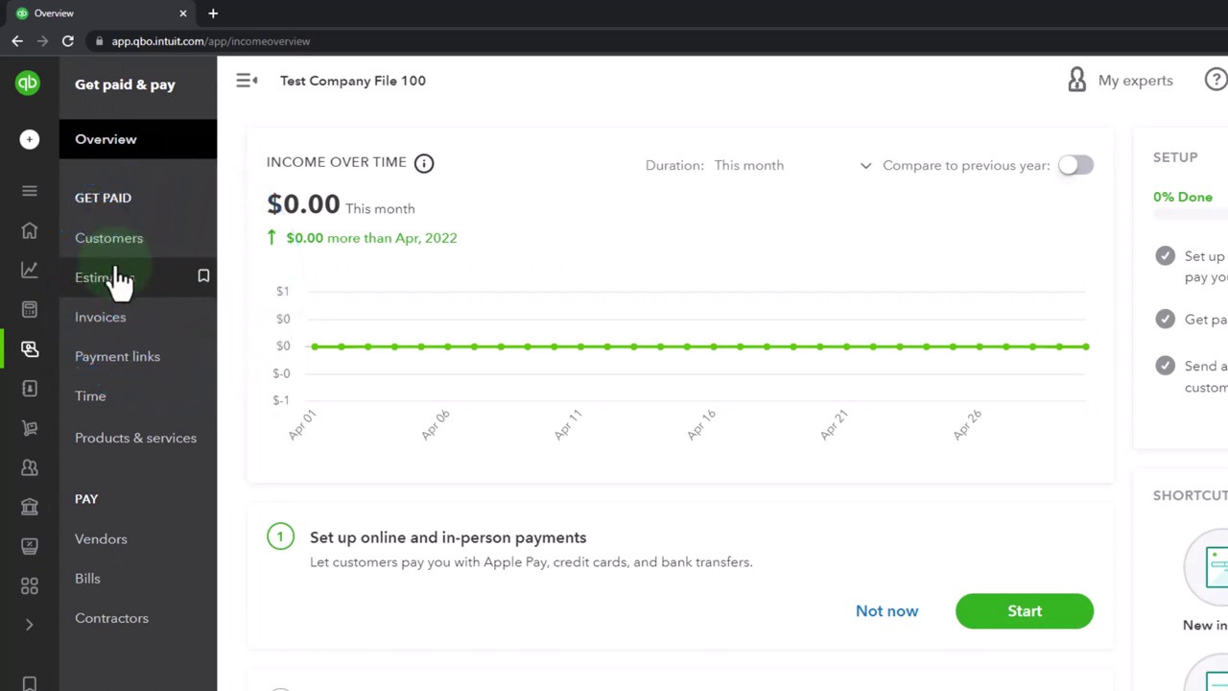
Switch to Accountant view from the gear menu, then reopen the menu to verify it
left_click(1150, 64)
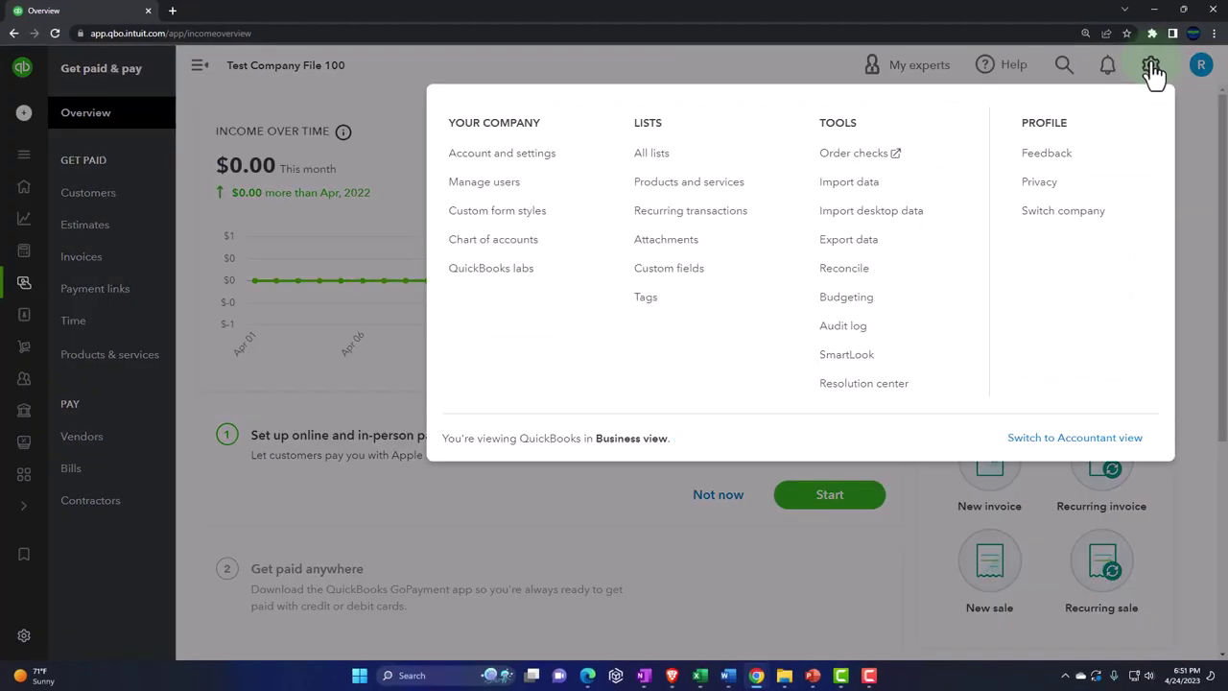
left_click(1079, 440)
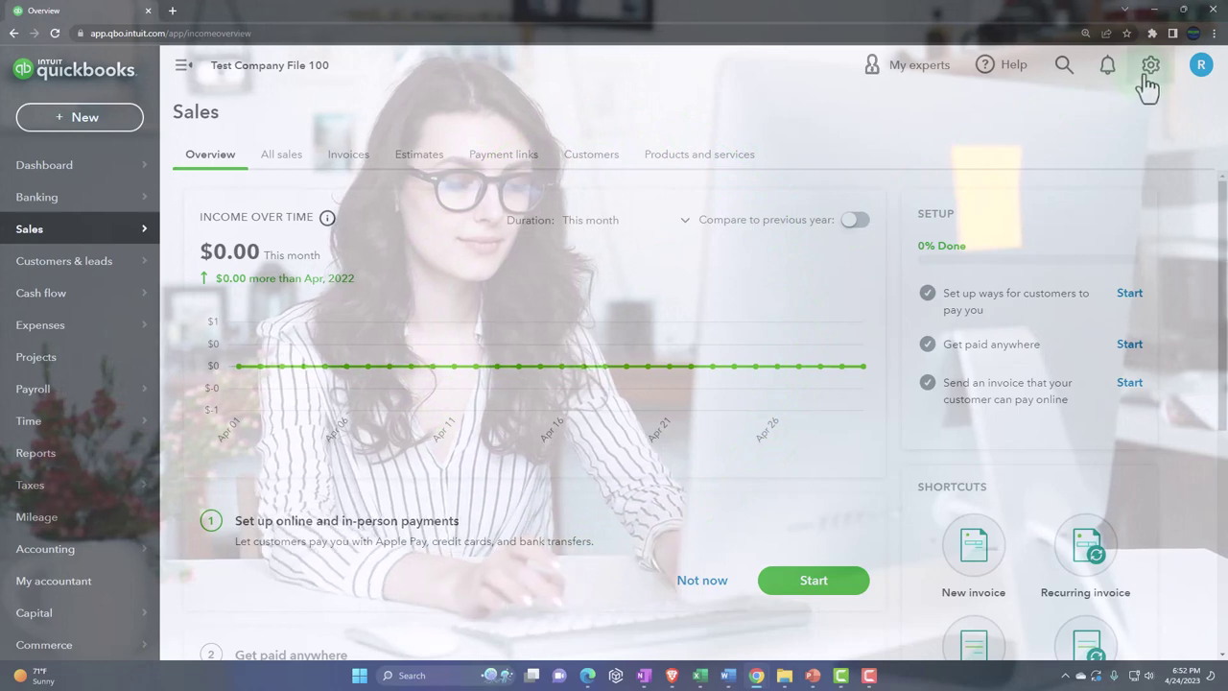
left_click(1150, 64)
left_click(1142, 438)
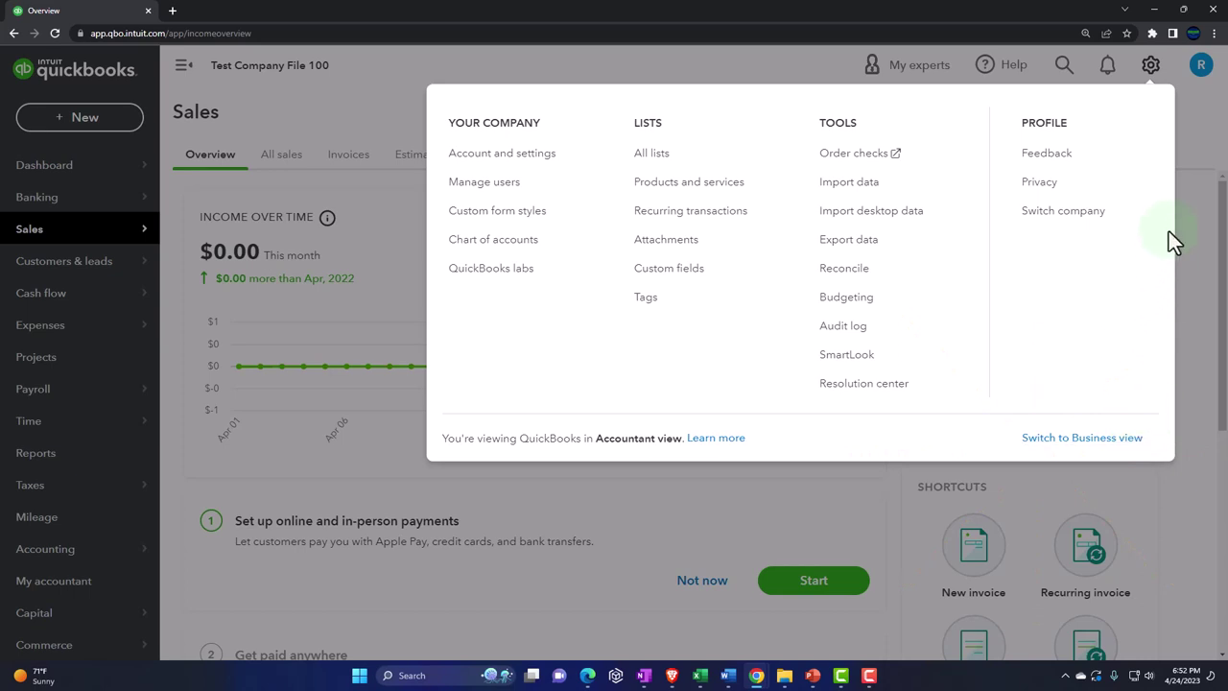
left_click(1152, 67)
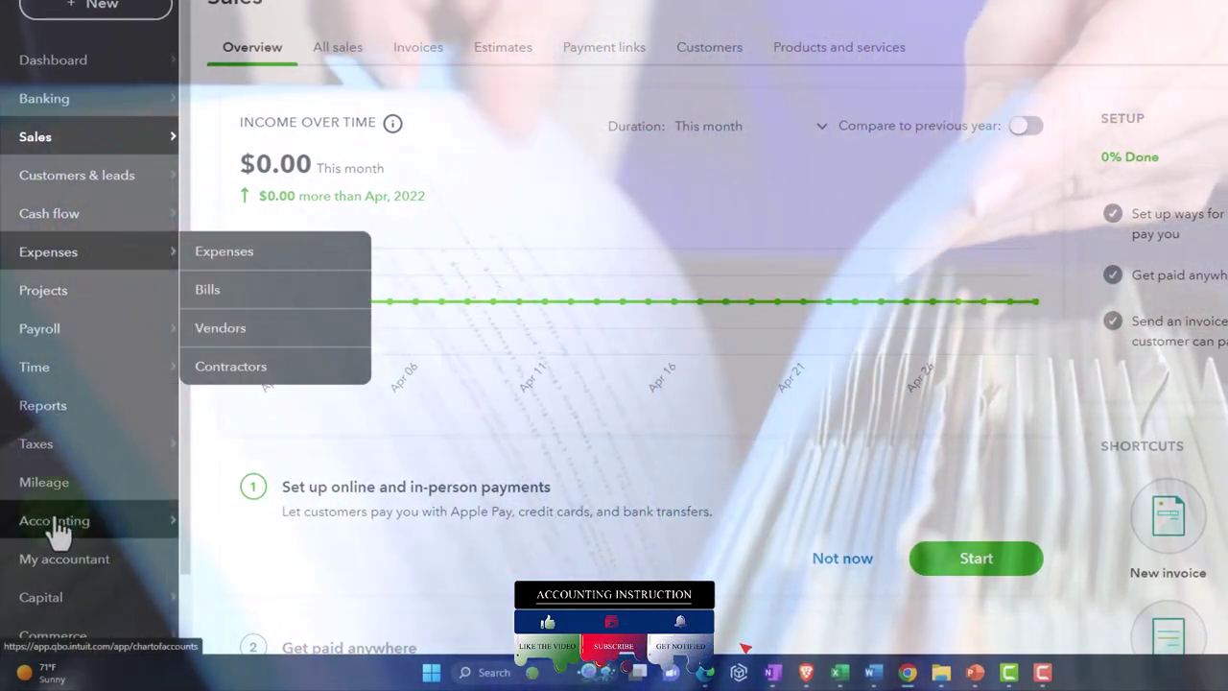
Open the full default Chart of Accounts, hide the sidebar, and scroll down from Cash
left_click(55, 529)
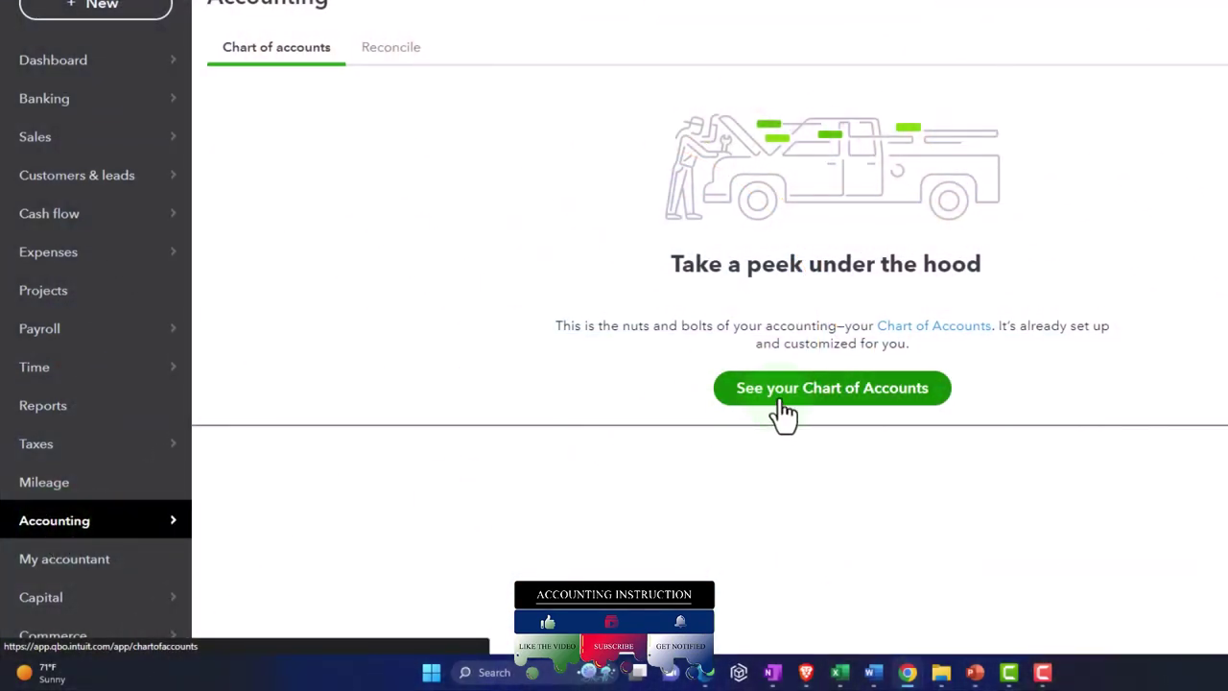
left_click(783, 396)
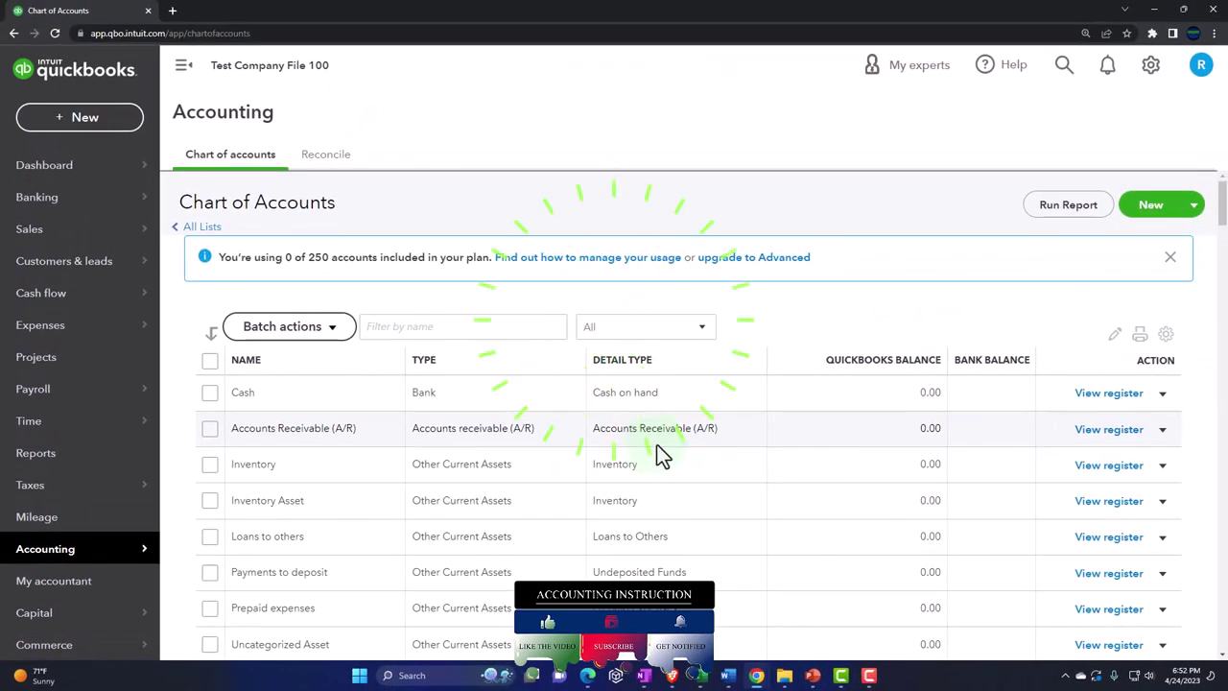
left_click(182, 65)
scroll(647, 515, "down", 3)
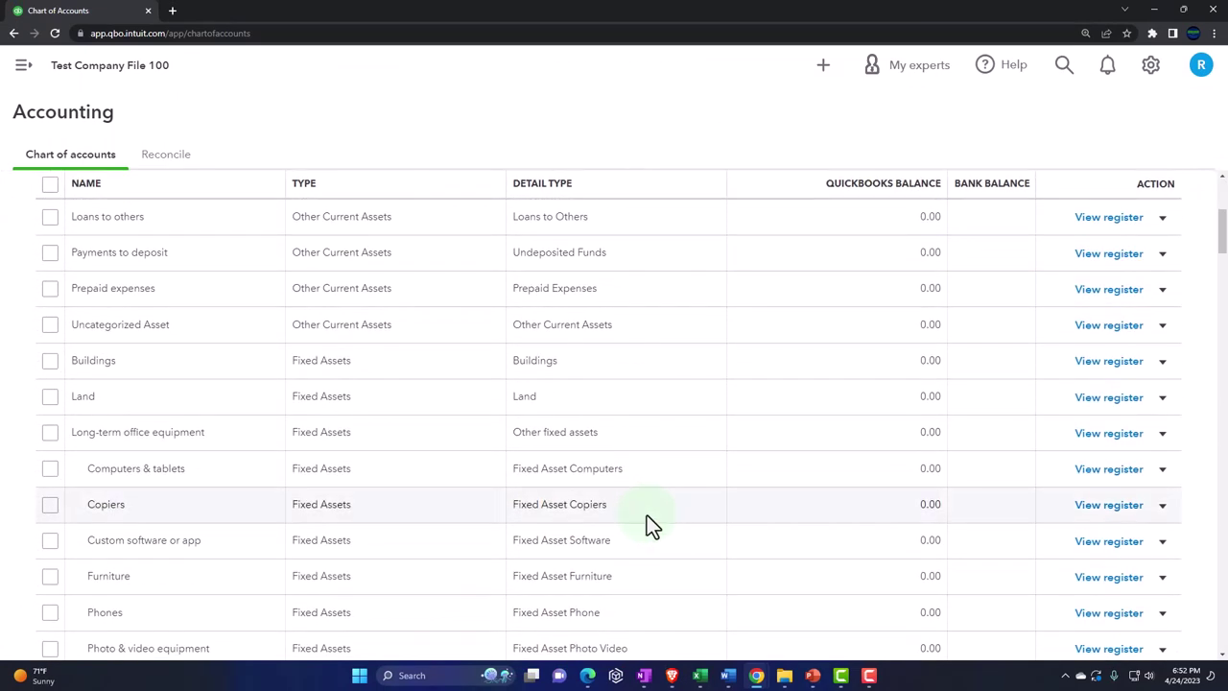
scroll(648, 507, "down", 1)
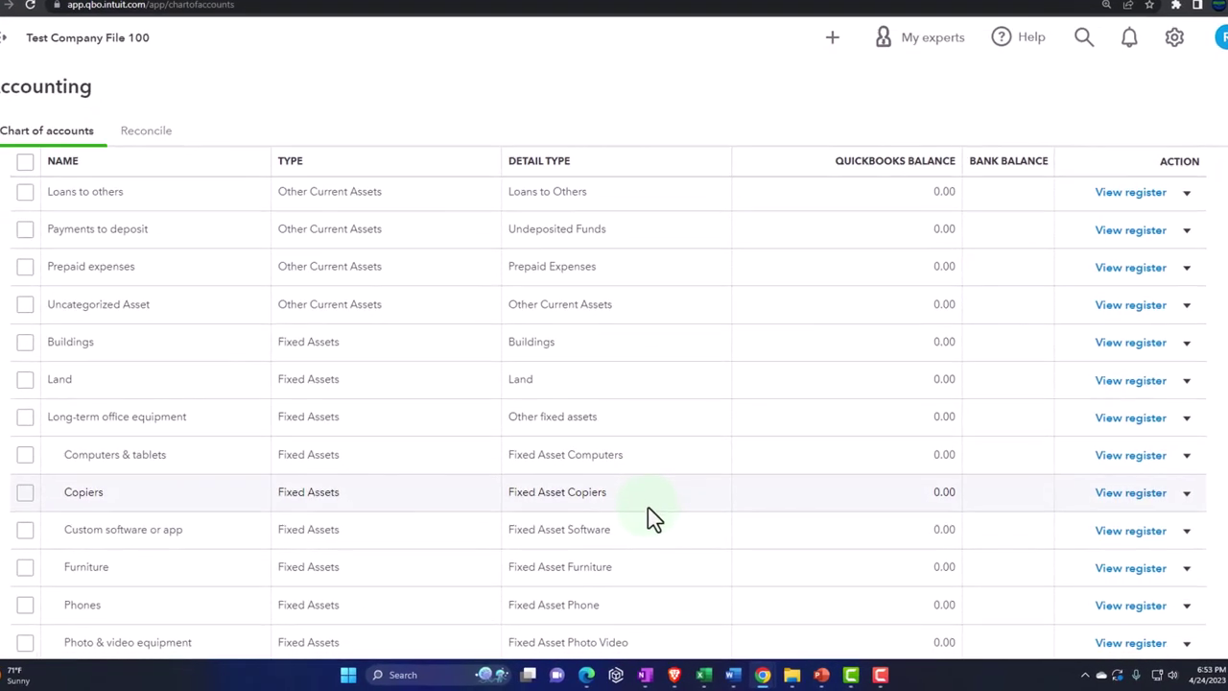
scroll(648, 516, "down", 5)
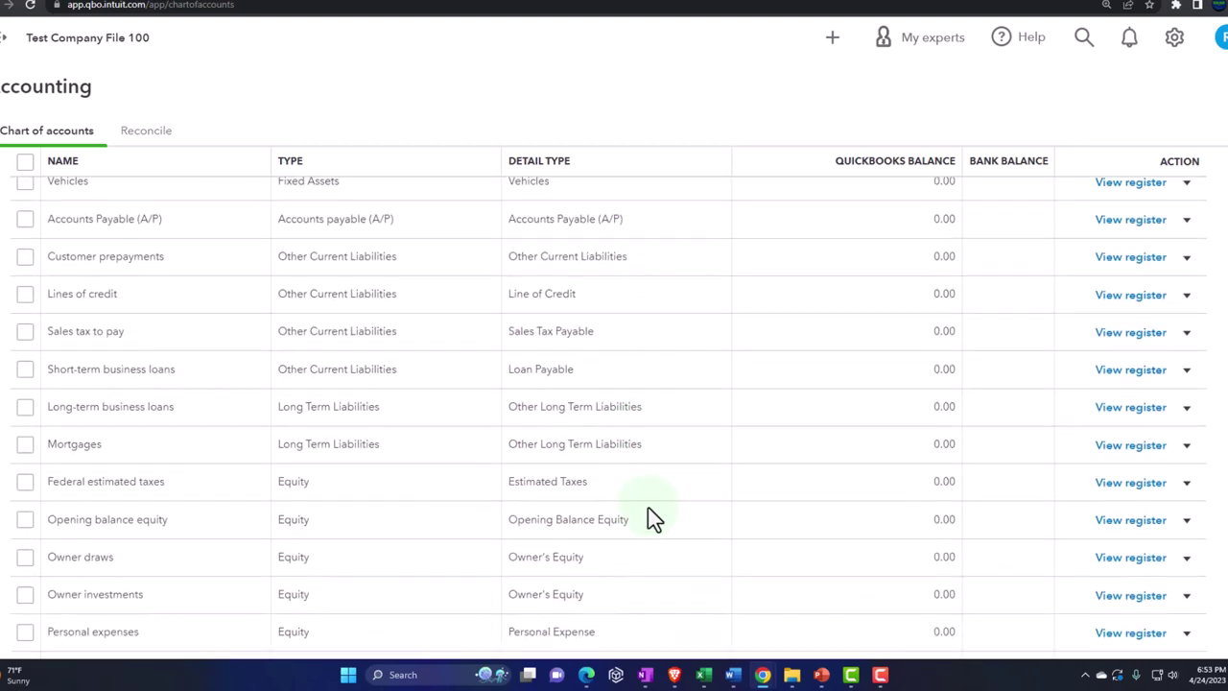
scroll(648, 509, "down", 5)
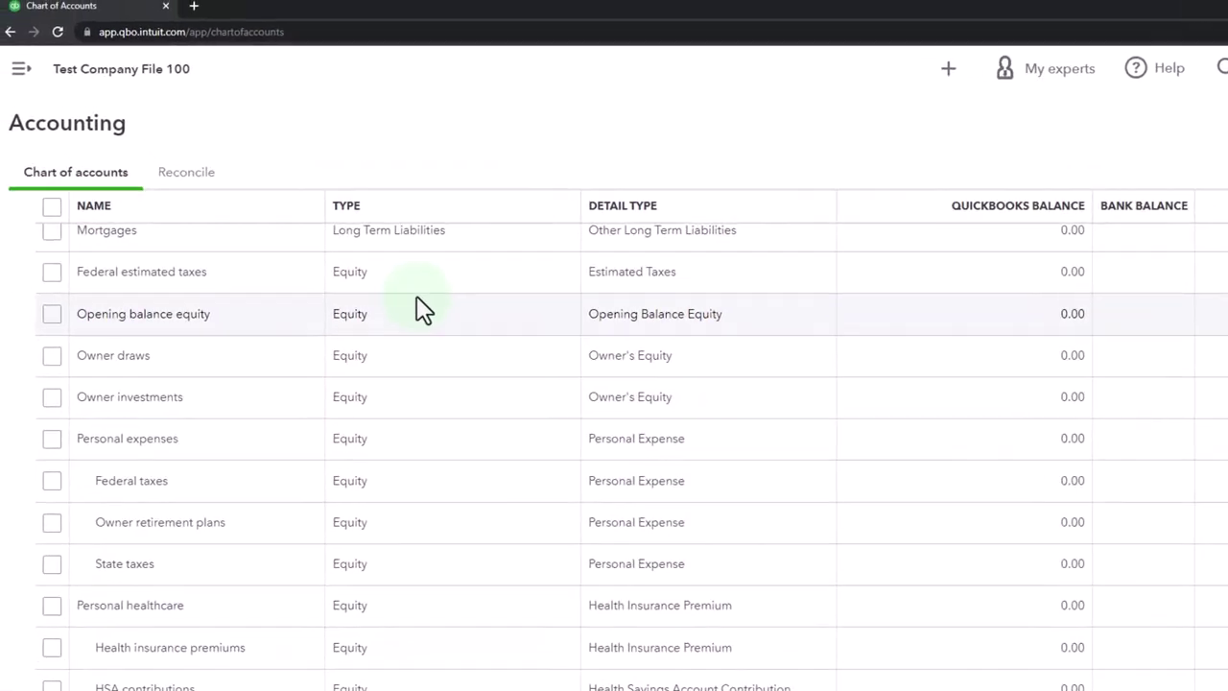
left_click(422, 295)
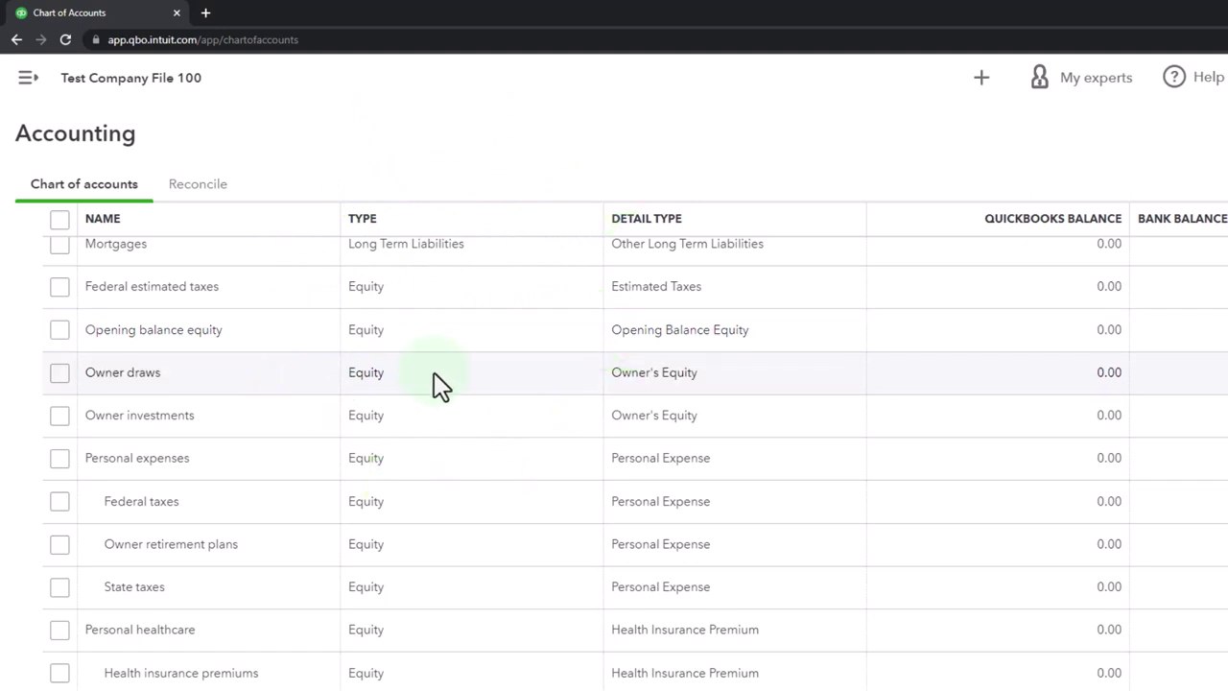
Scroll through the remaining accounts to the expense accounts, then return to the Dashboard
scroll(433, 372, "down", 5)
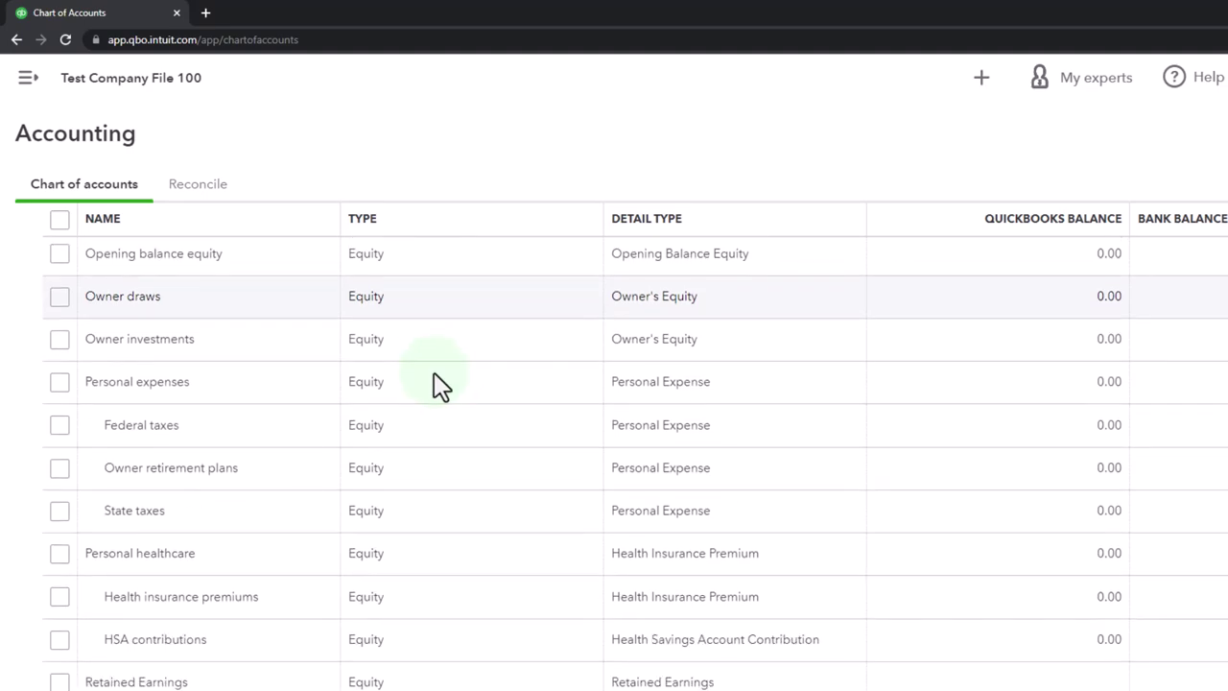
scroll(434, 383, "down", 5)
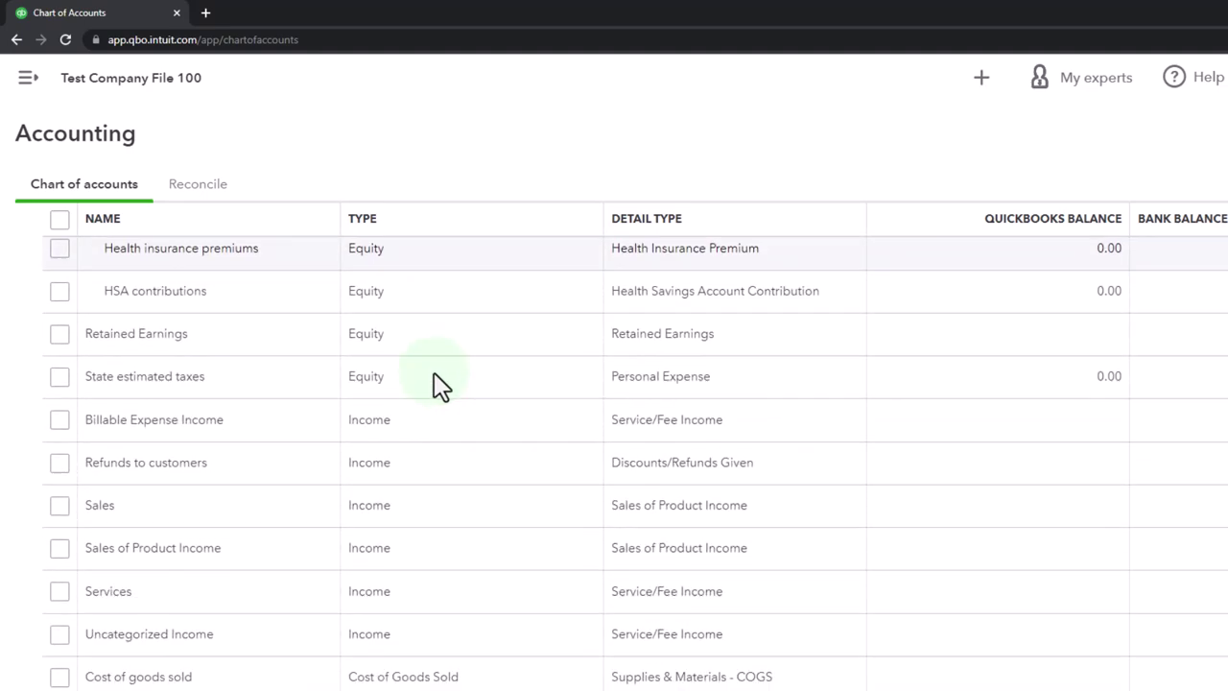
scroll(456, 453, "up", 3)
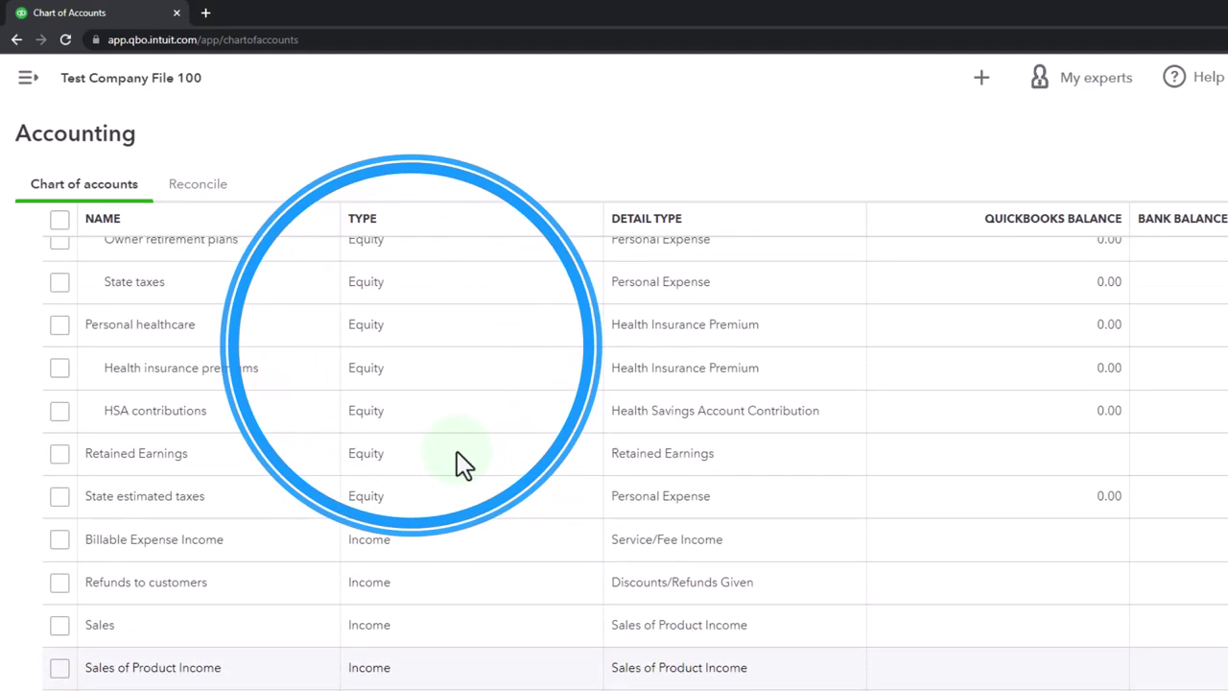
scroll(457, 453, "down", 3)
scroll(457, 453, "down", 5)
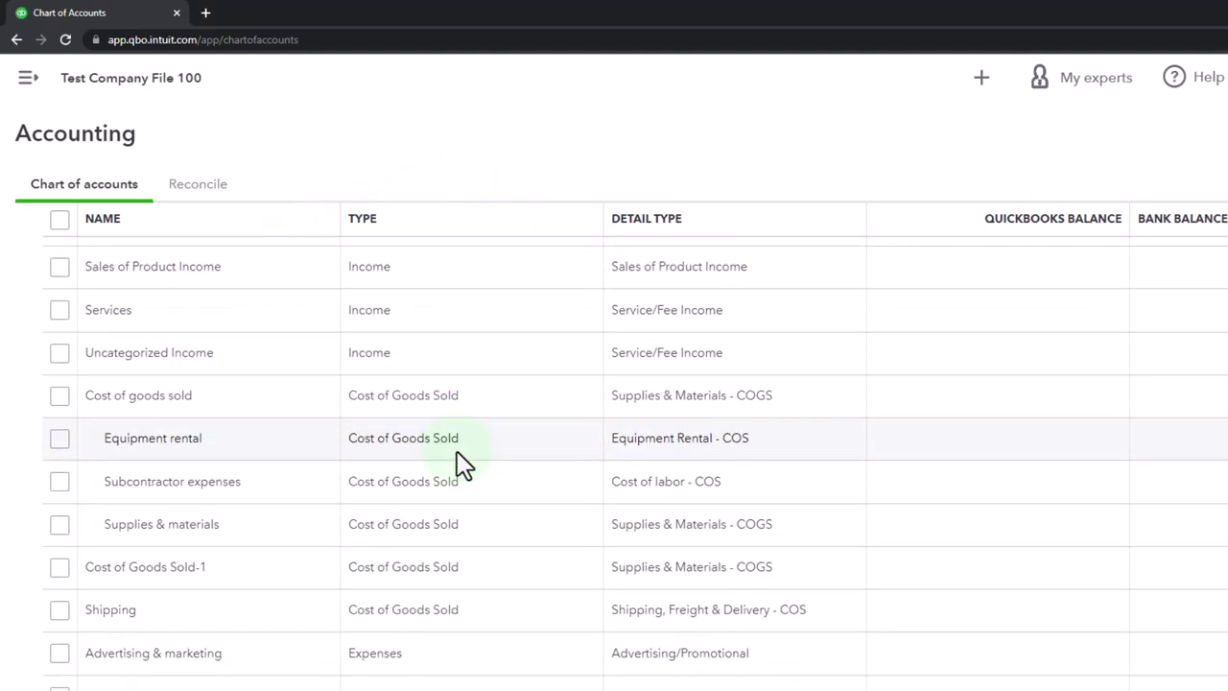
scroll(457, 453, "down", 15)
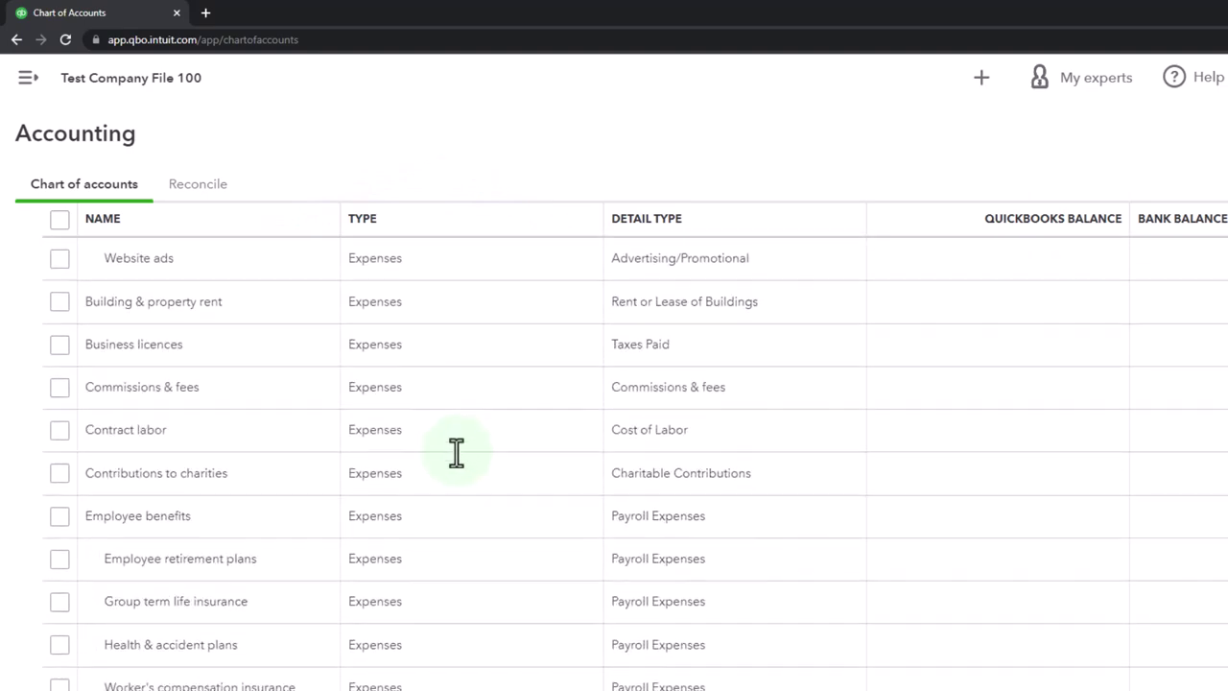
scroll(457, 453, "down", 15)
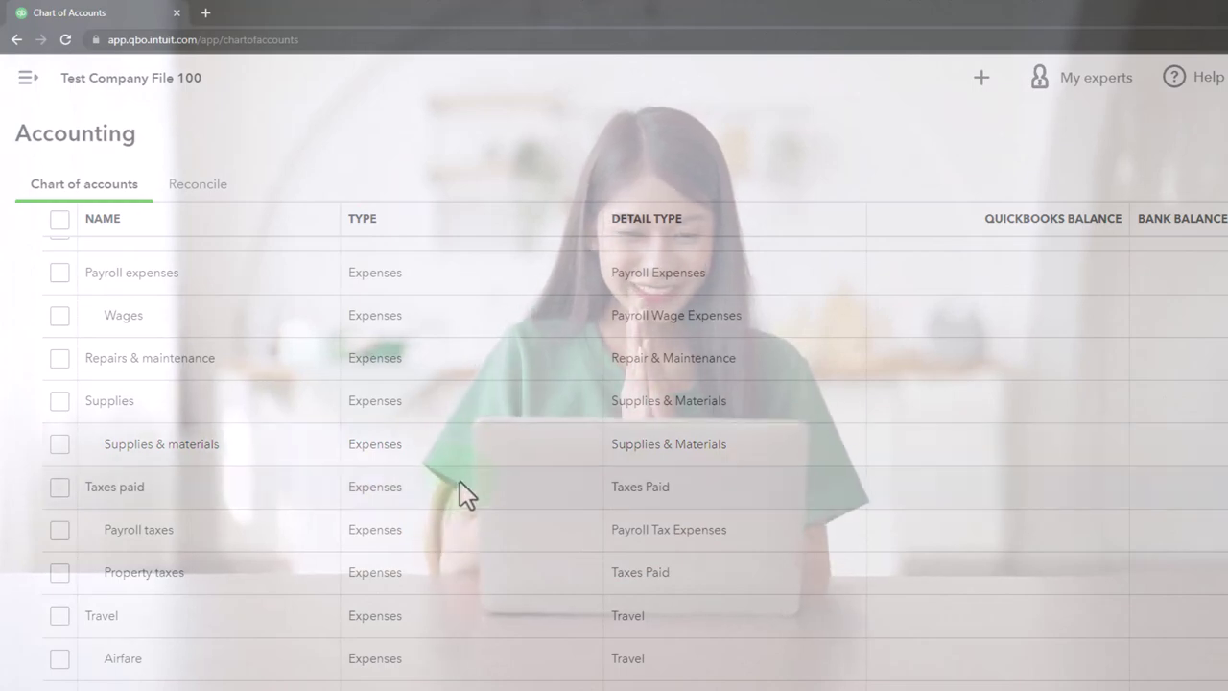
scroll(466, 477, "up", 10)
scroll(429, 457, "up", 20)
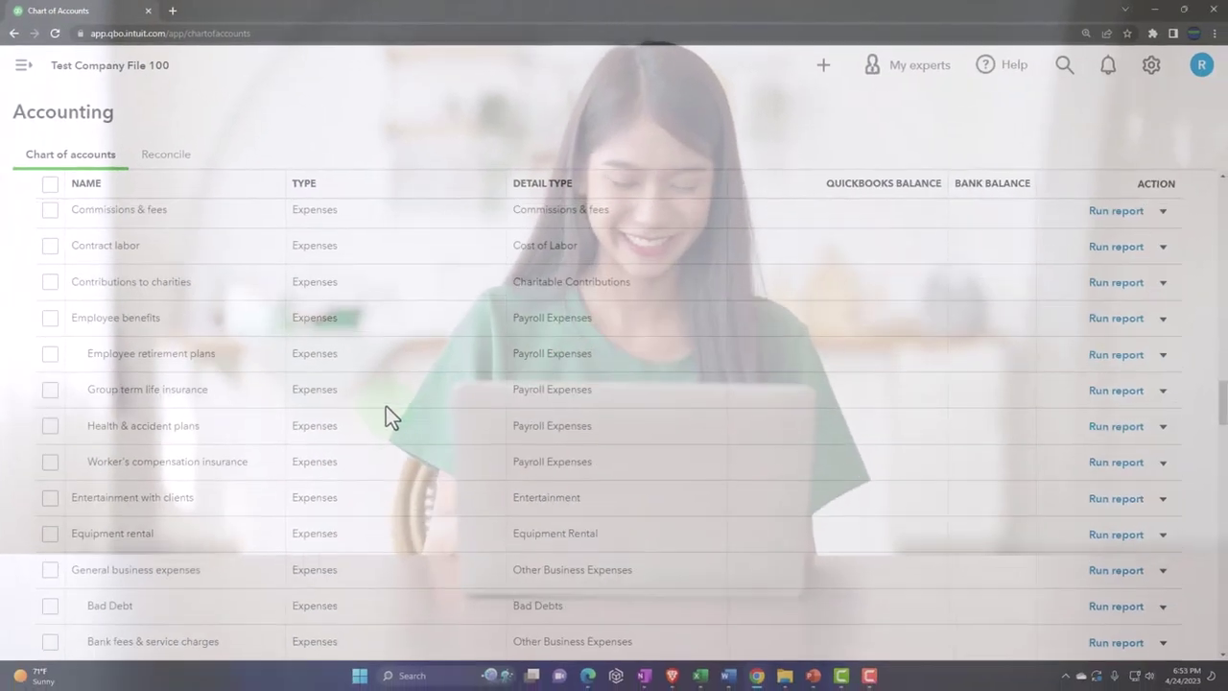
scroll(385, 406, "up", 10)
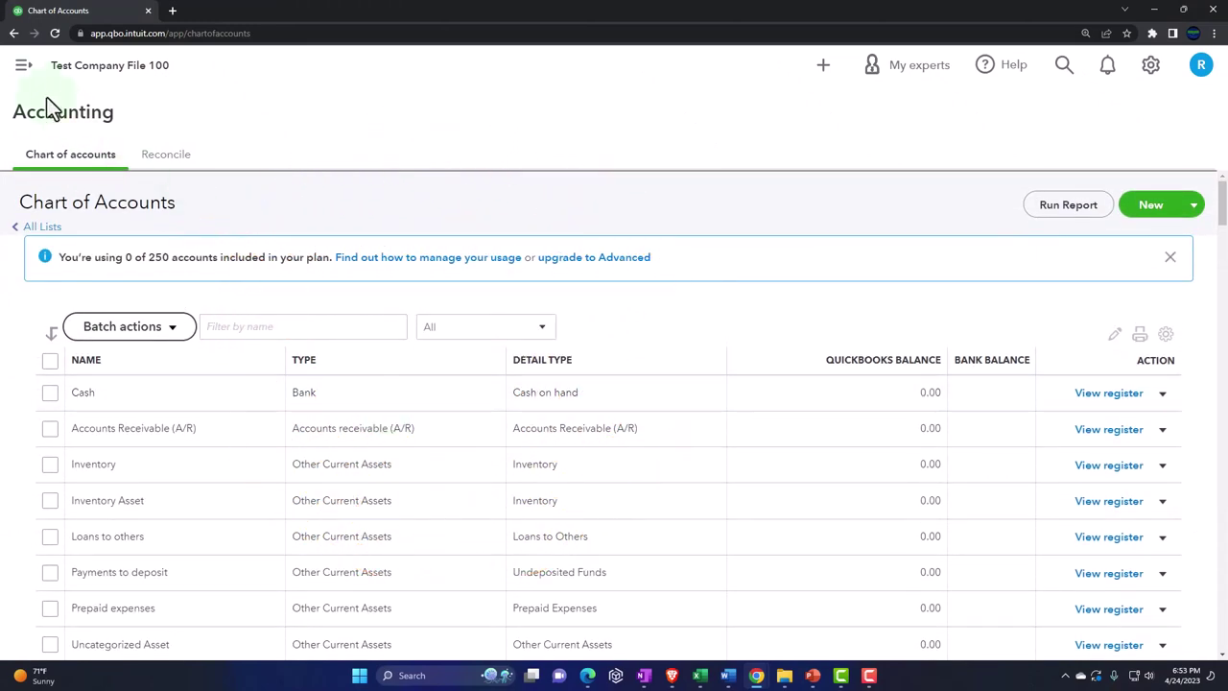
left_click(24, 67)
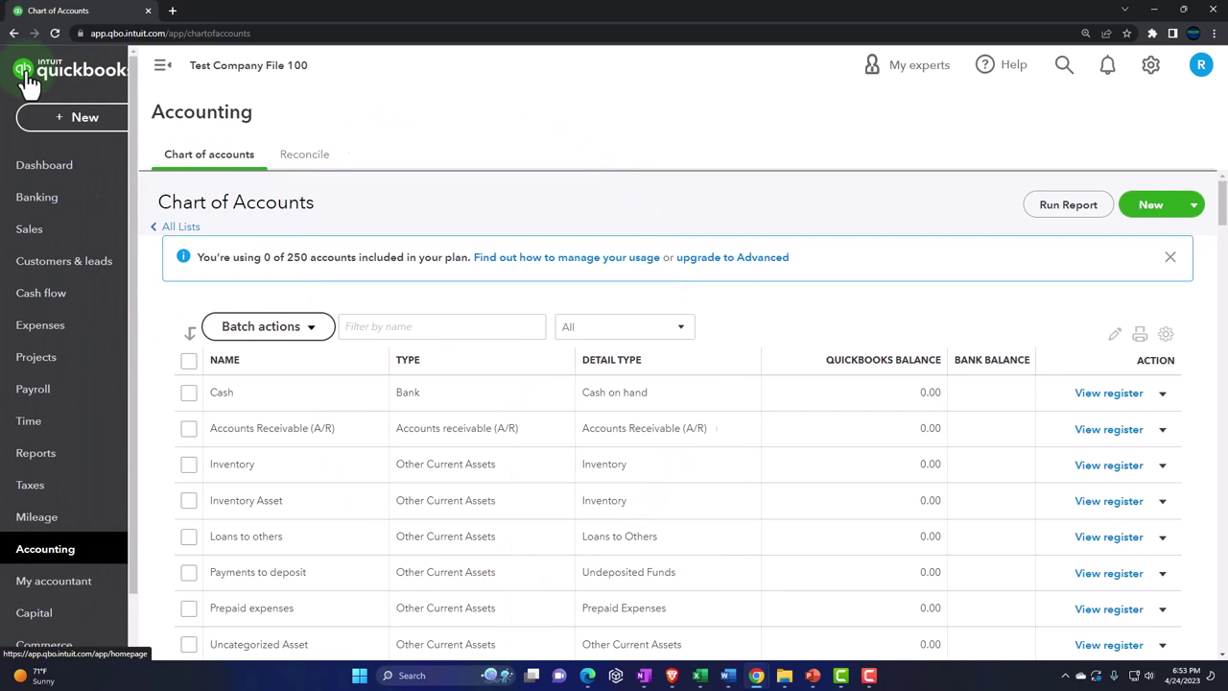
left_click(45, 167)
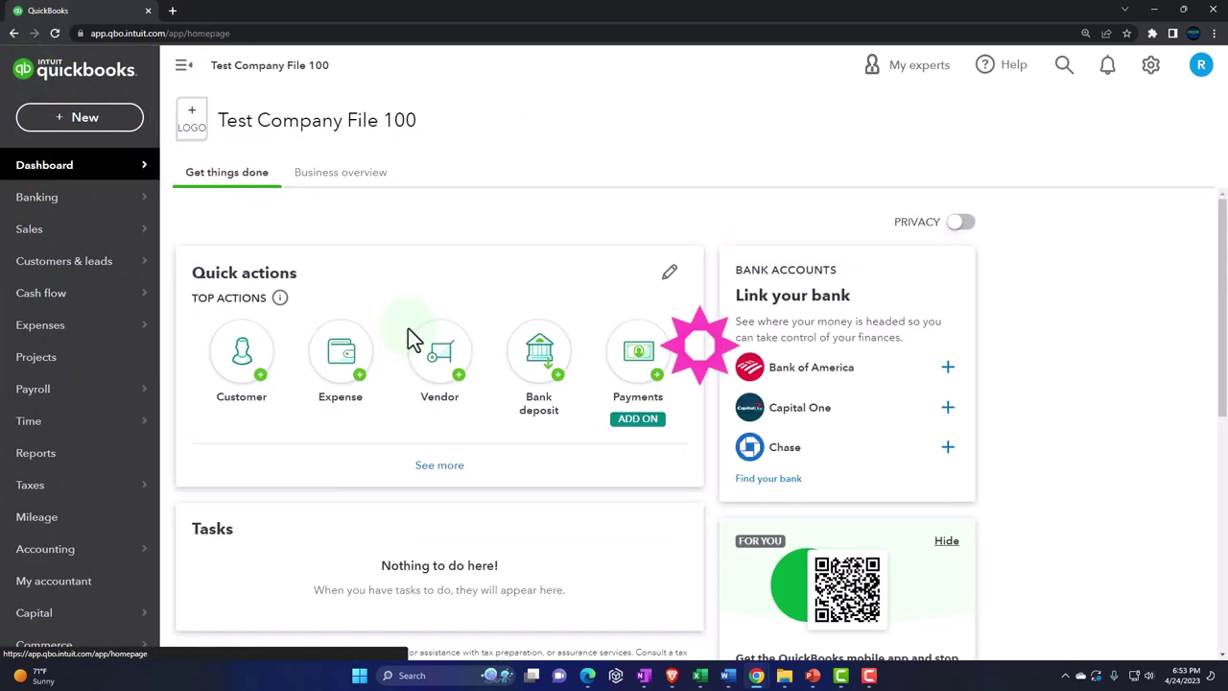